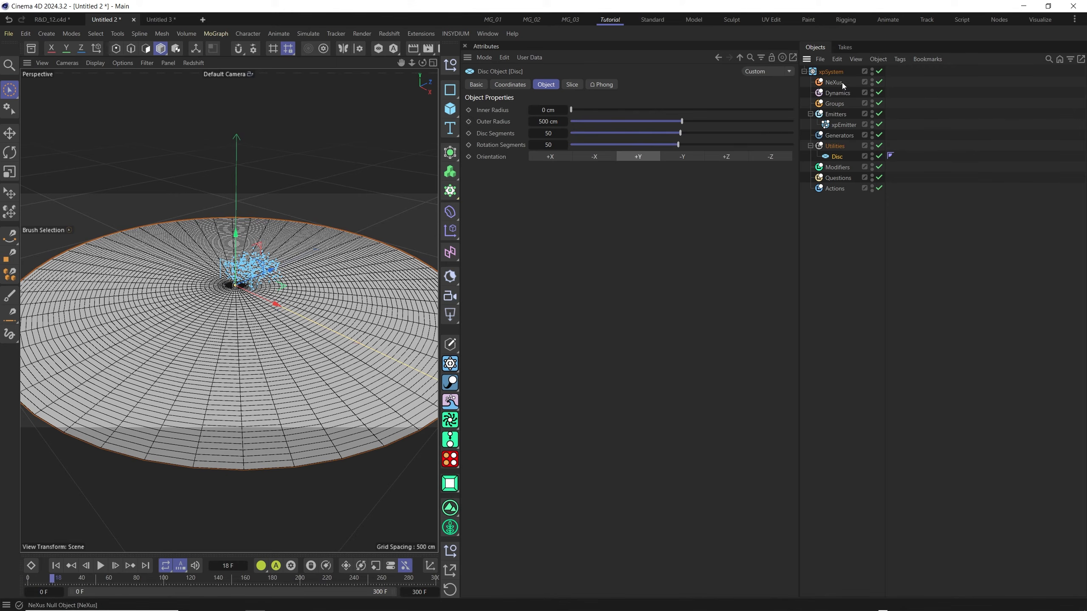
Shape the xpEmitter as a ring-only Circle with a 90° cone angle and the Y+ emitter plane.
click(846, 124)
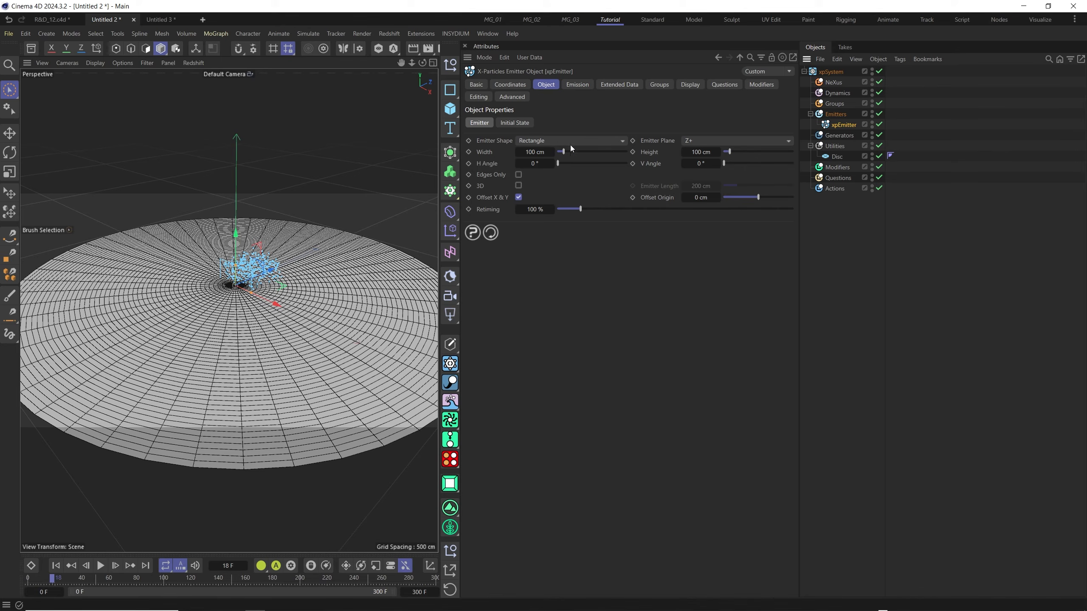
click(595, 141)
click(547, 171)
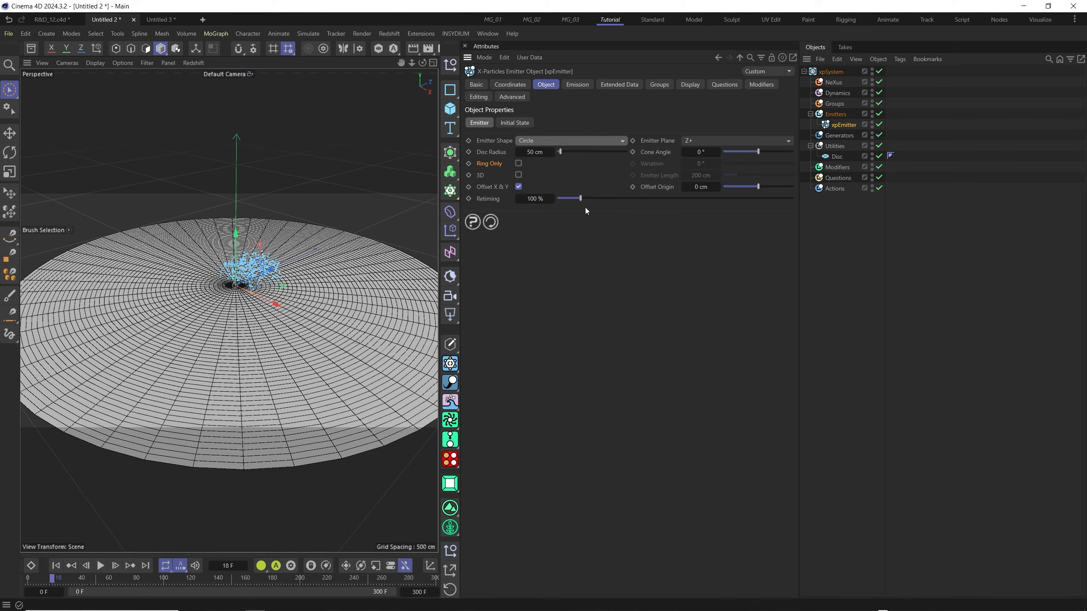
click(518, 164)
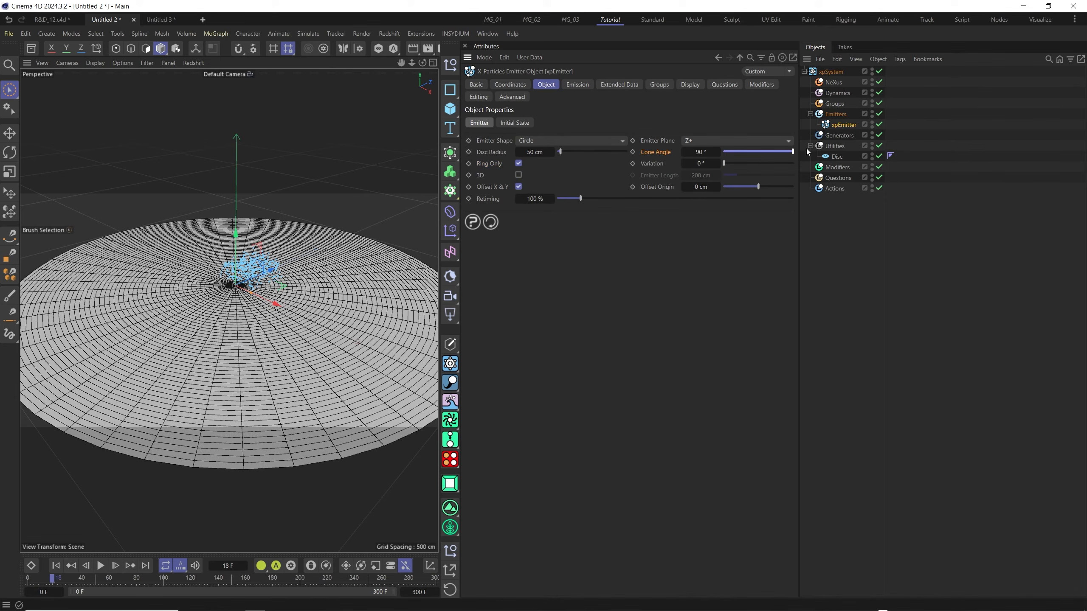
click(697, 142)
click(717, 176)
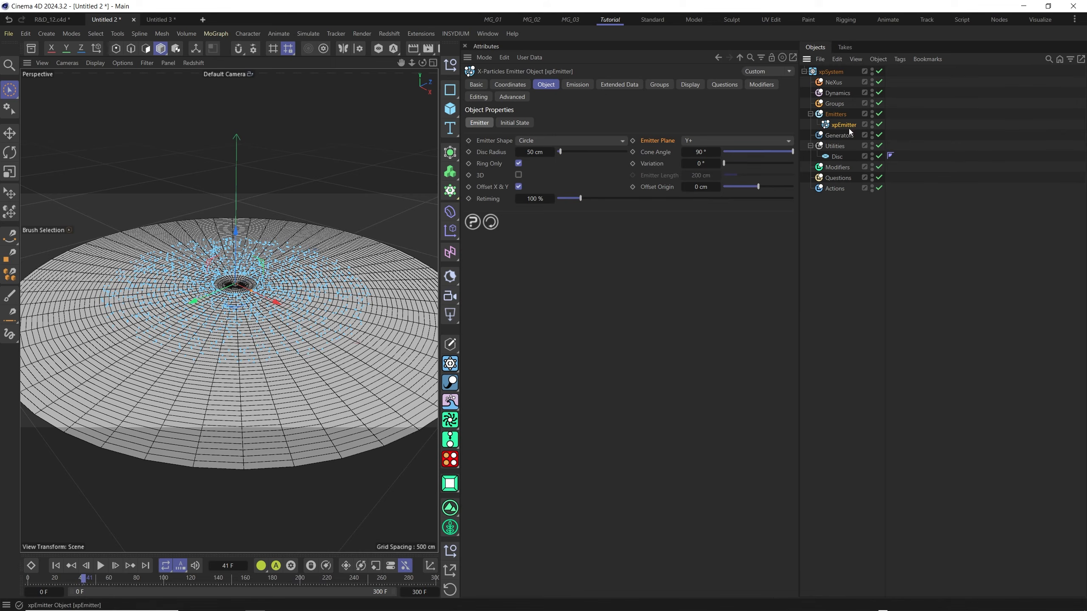
Set the emitter's particle speed to 0 cm and play the simulation from the start to check it.
click(578, 85)
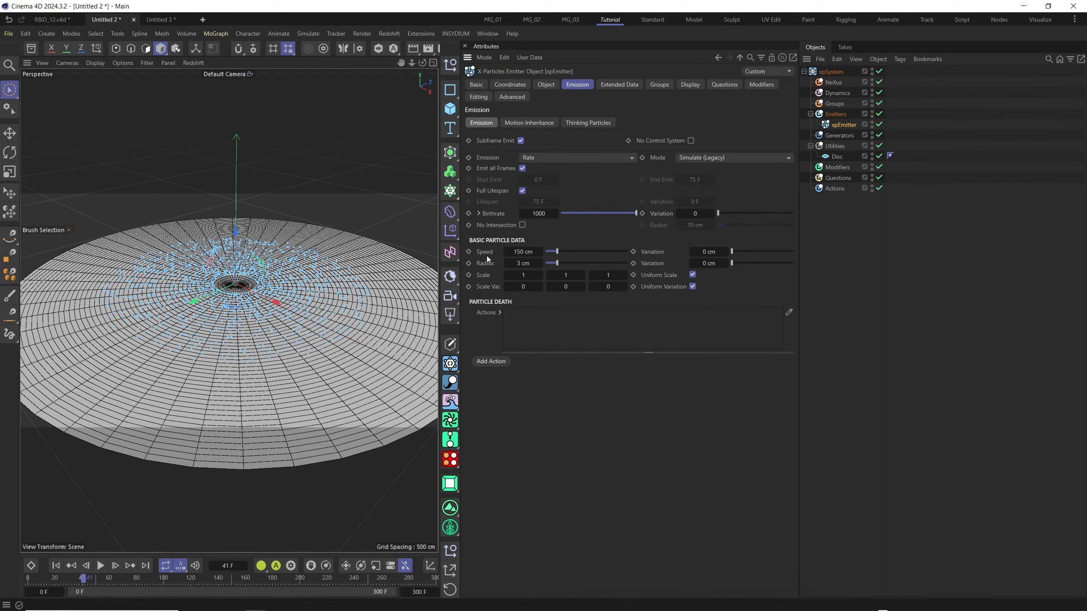
click(540, 252)
key(Return)
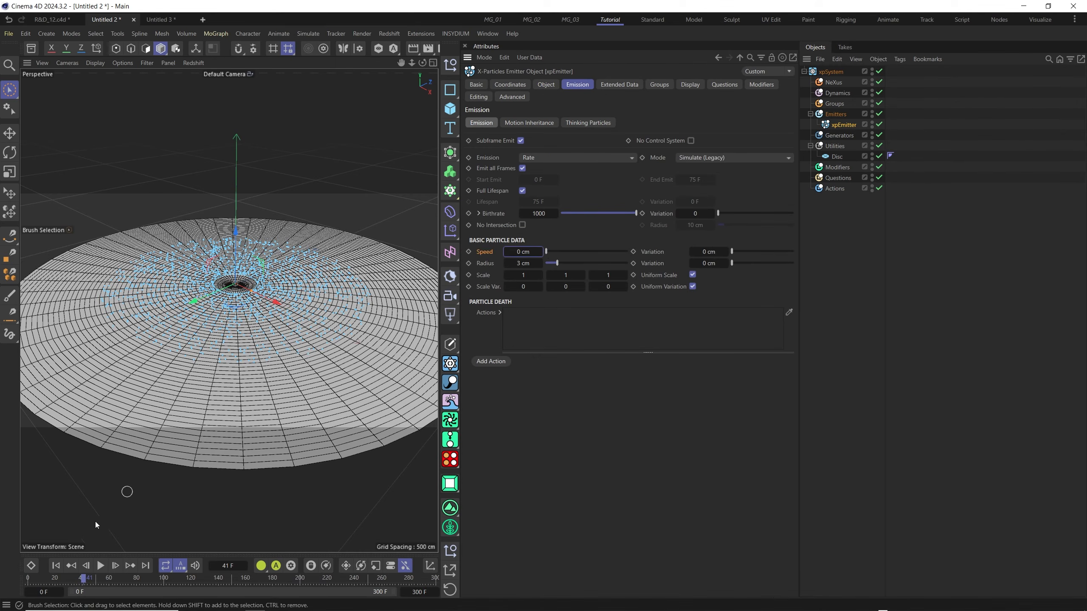
click(56, 566)
click(103, 567)
click(101, 566)
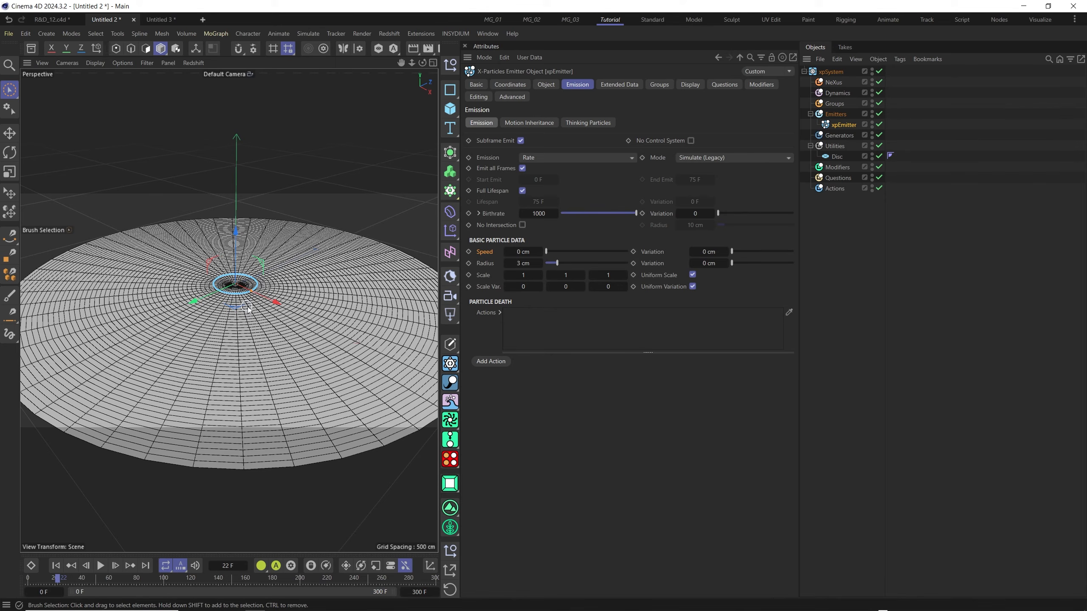
Add an xpSound control modifier to the X-Particles system and load the D.wav sound file into it.
click(837, 167)
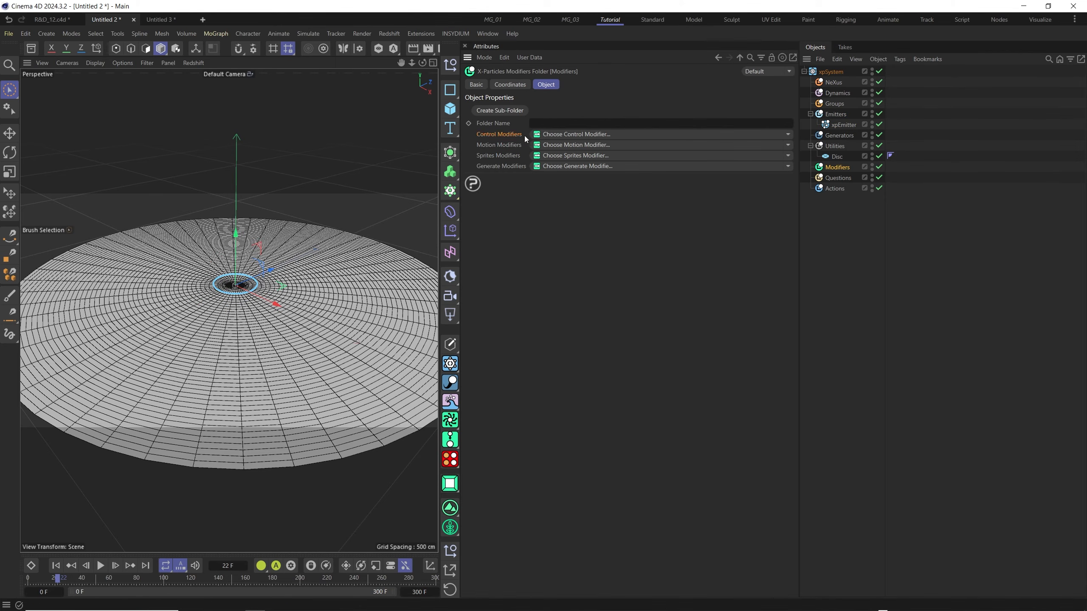
click(789, 134)
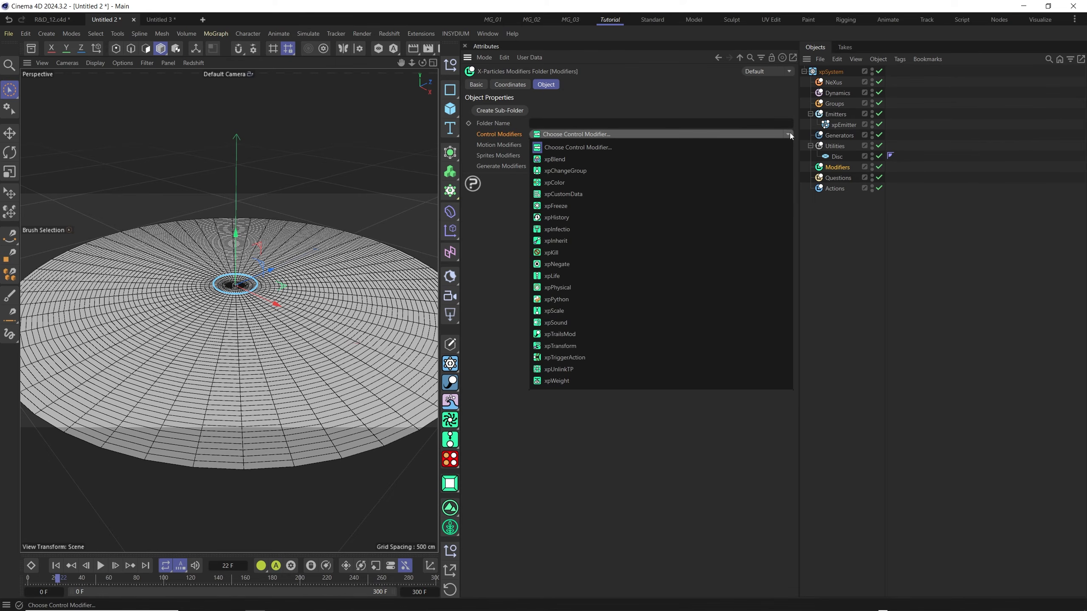
click(571, 321)
click(546, 84)
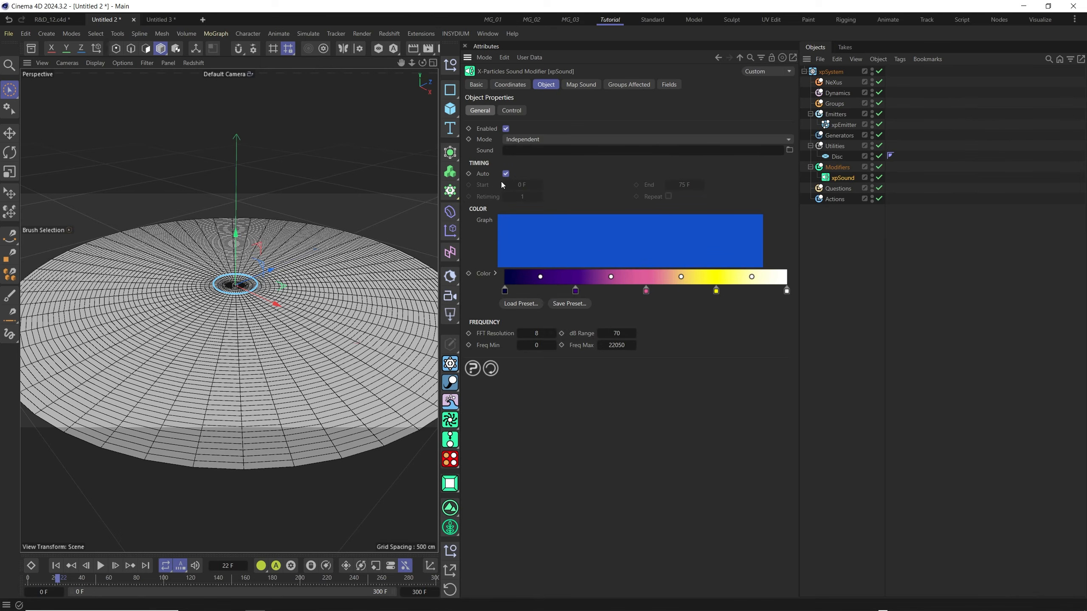
click(789, 150)
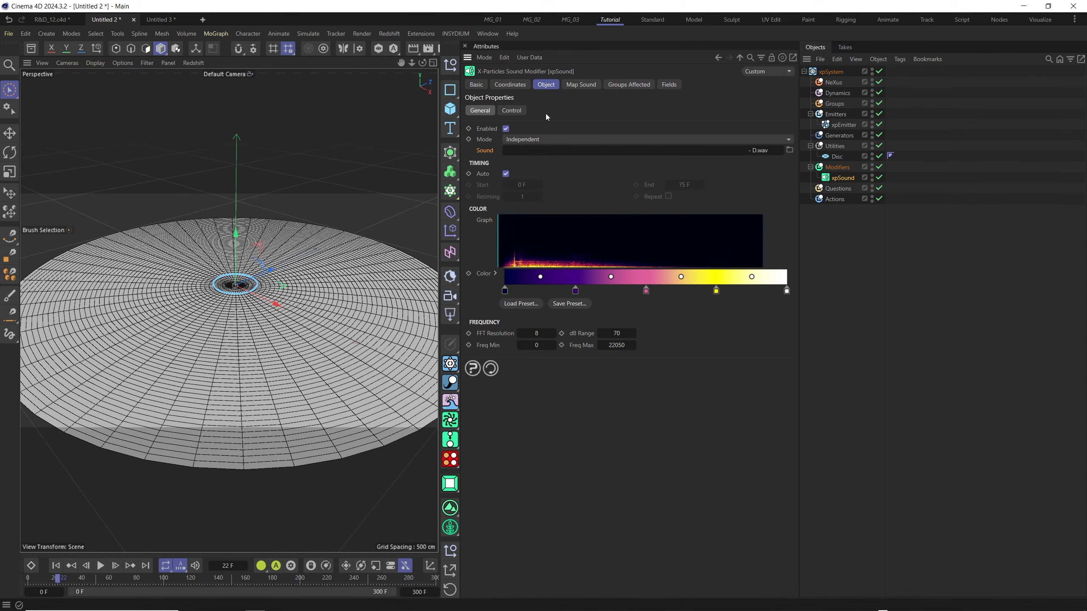
Add a sound mapping that drives the particles' Speed parameter, and play the simulation from the first frame.
click(578, 85)
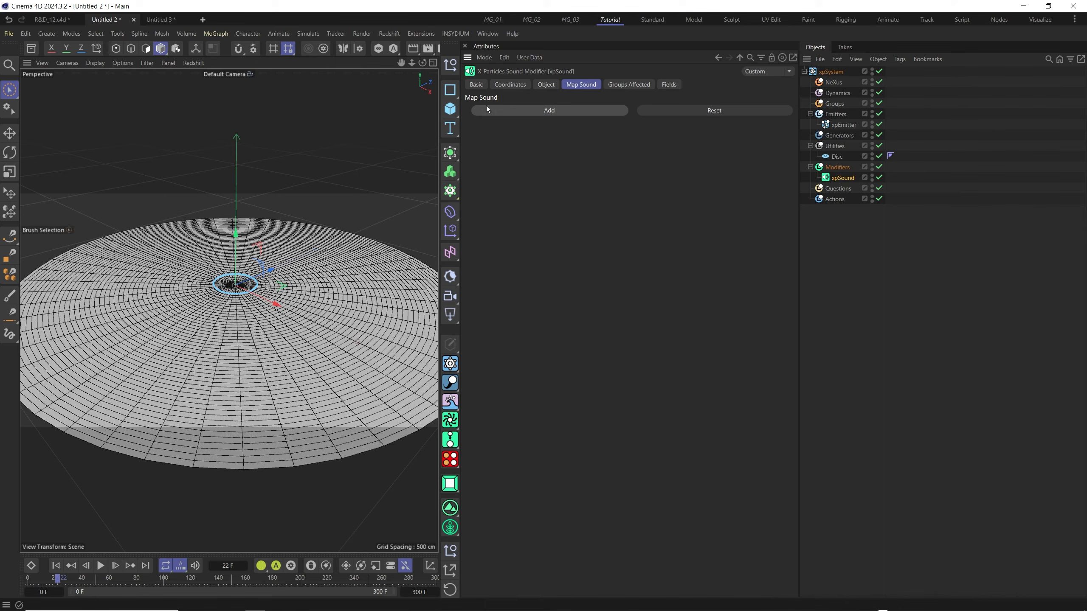
click(552, 111)
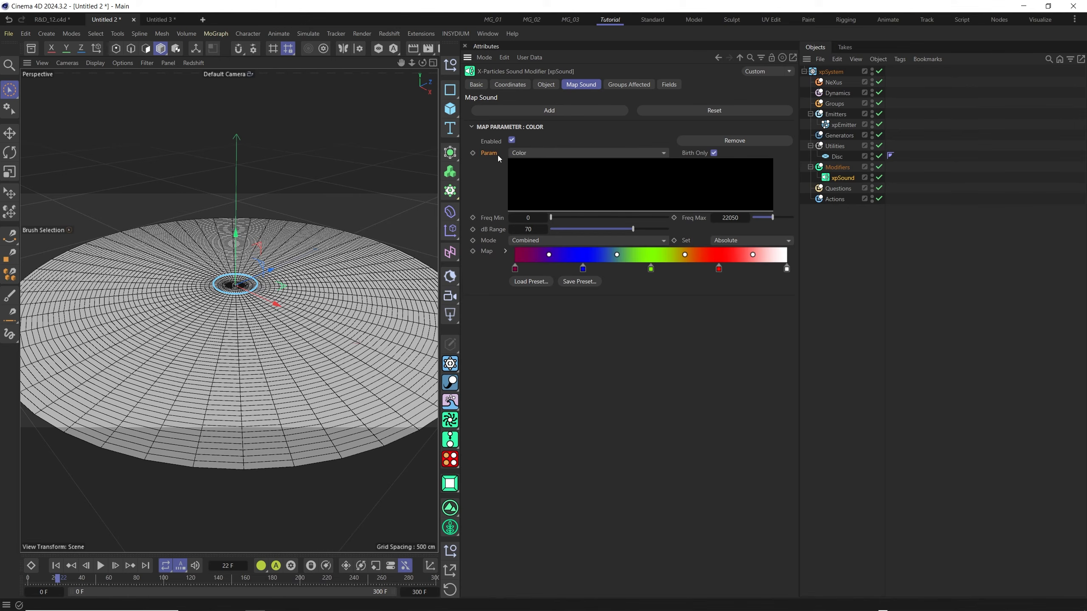
click(531, 153)
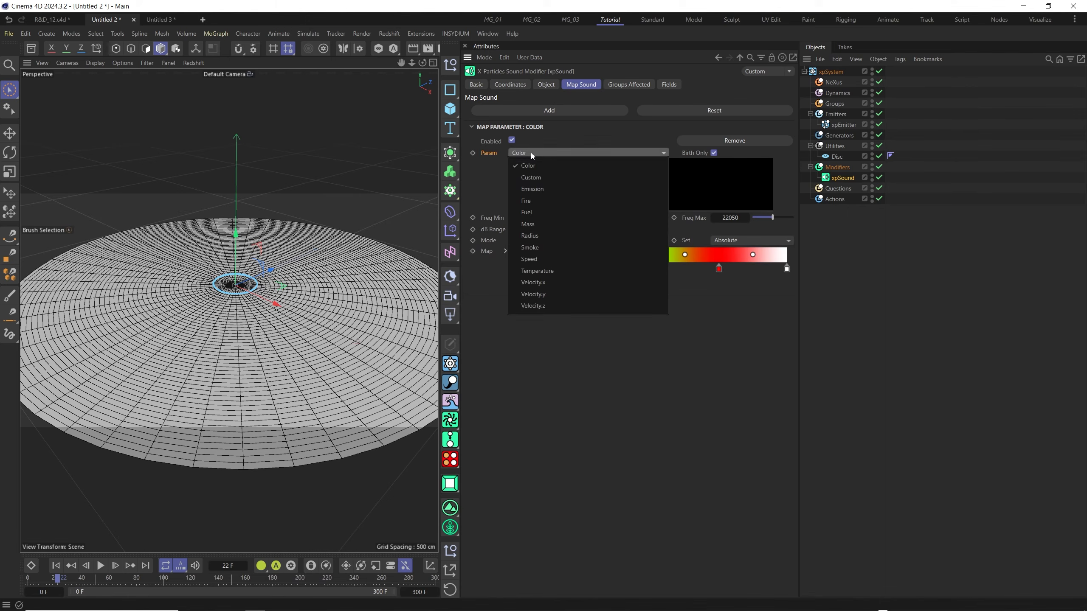
click(540, 257)
click(56, 565)
click(101, 566)
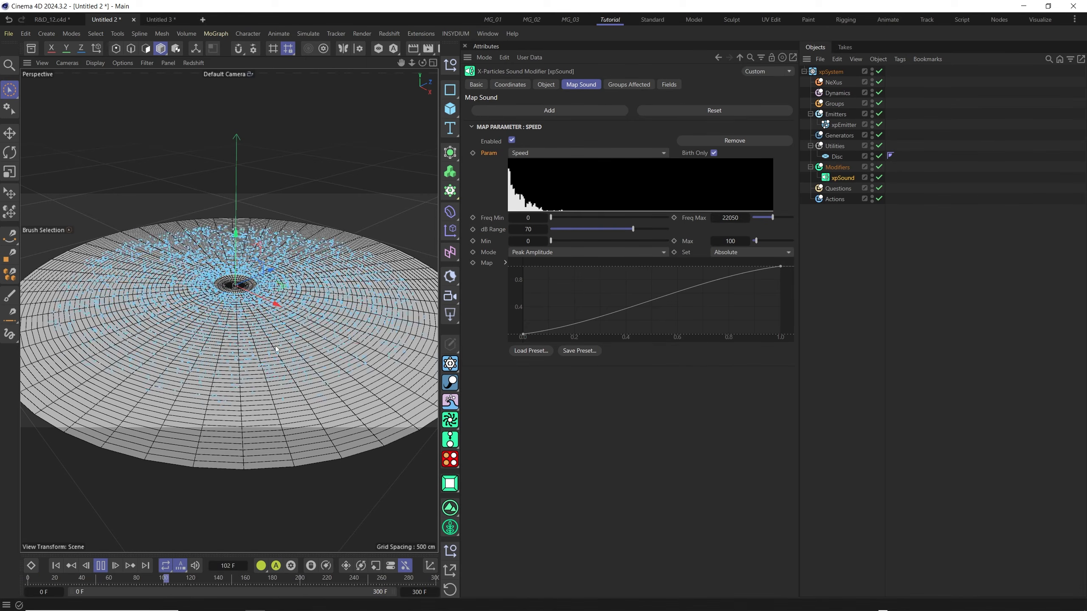
click(102, 566)
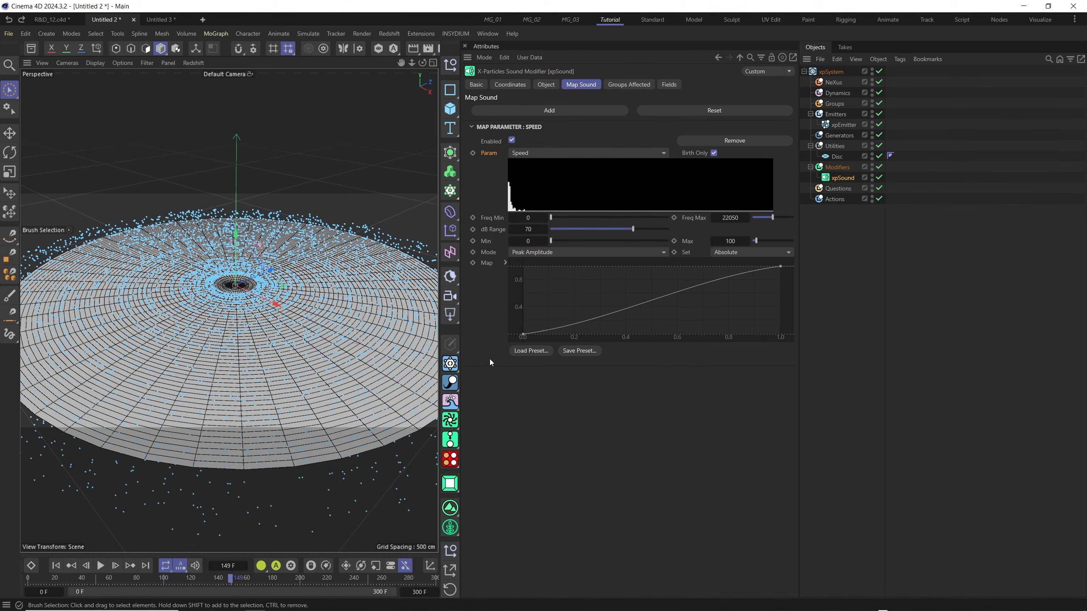
Add a MoGraph Sound effector to the Modifiers group above xpSound and load "KF - HTT - 76 - Low Braams - D.wav" as its sound track.
click(450, 230)
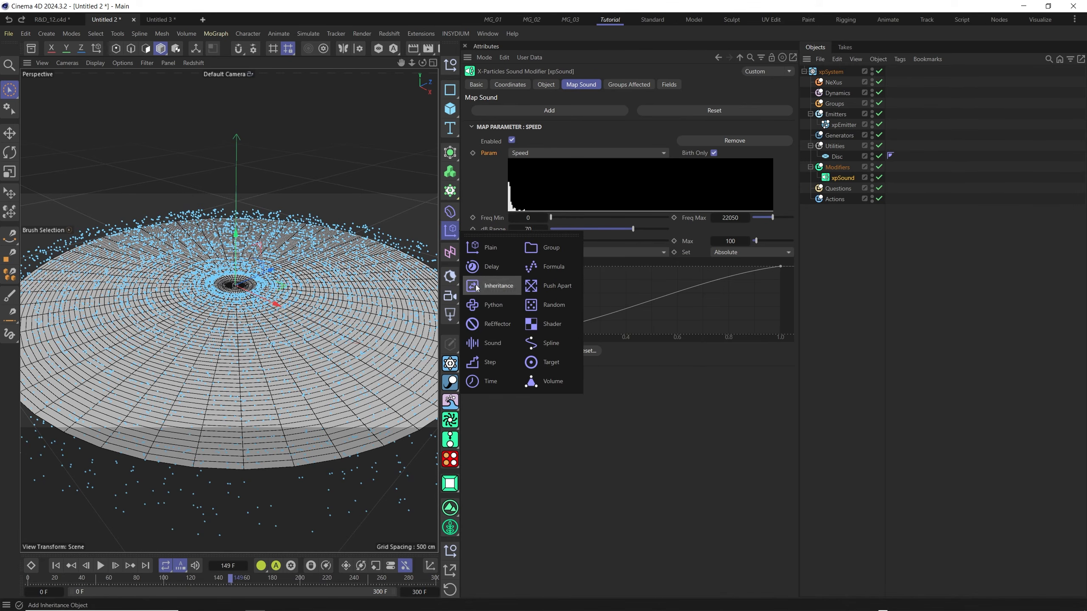
click(501, 346)
drag(825, 72, 841, 185)
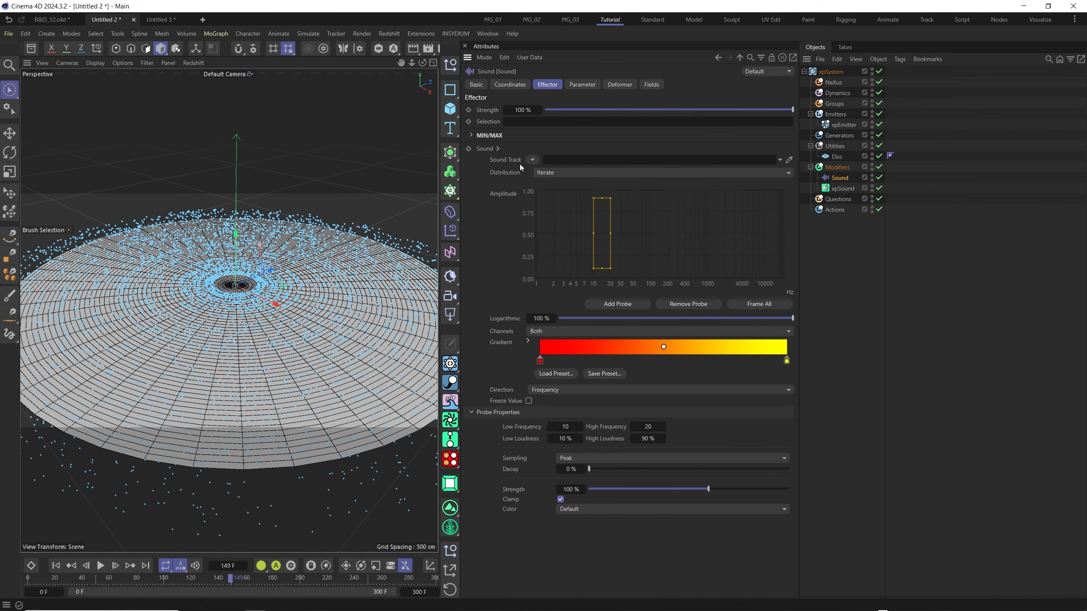
click(839, 190)
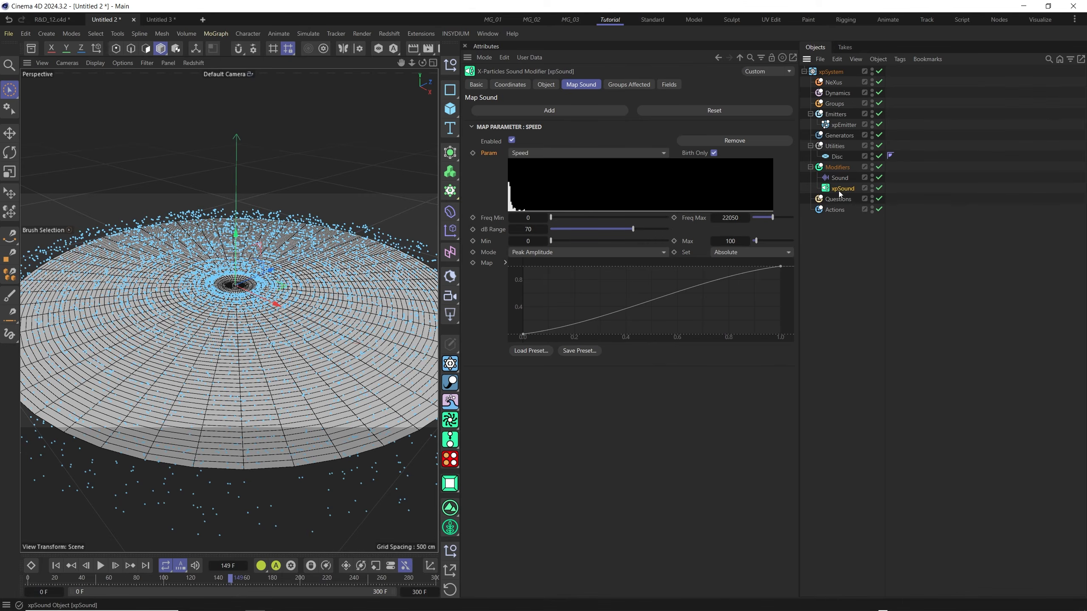
click(840, 179)
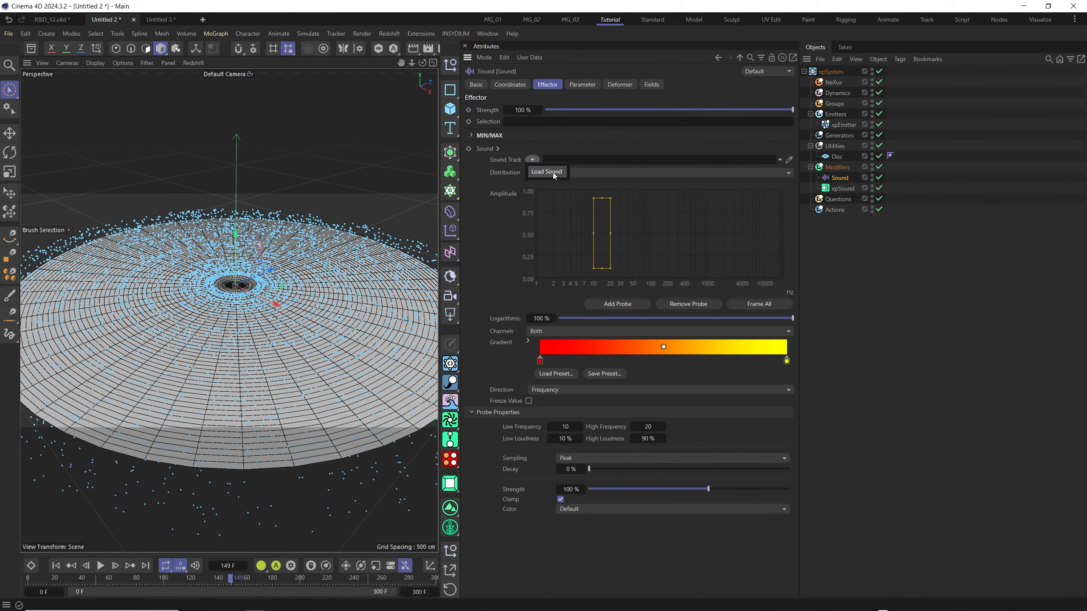
click(552, 172)
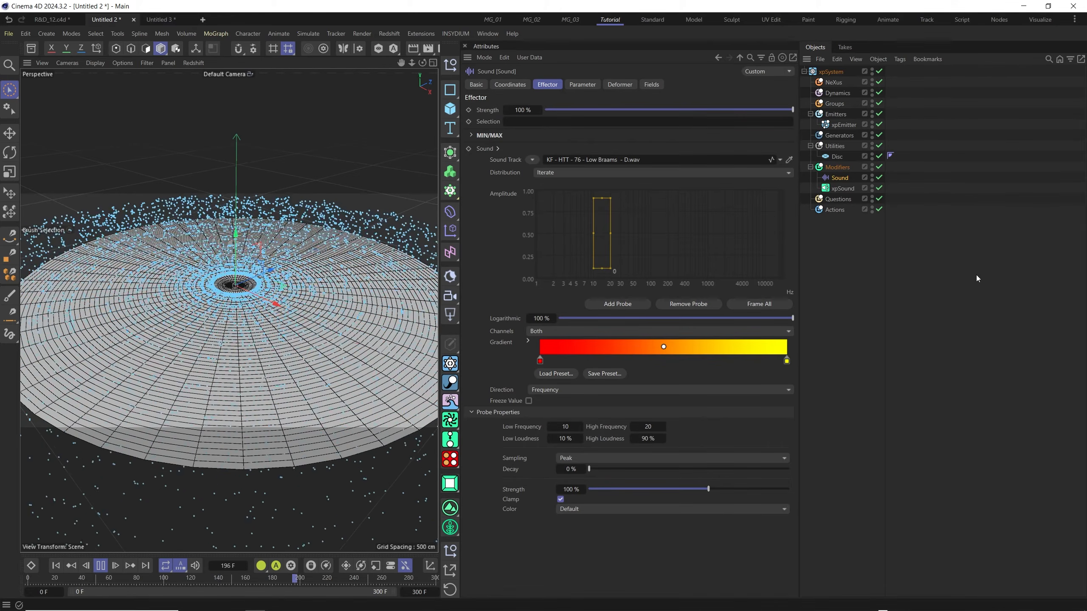
Set xpSound's speed mapping to a maximum of 150 and a dB range of 25, and replay the simulation.
click(841, 189)
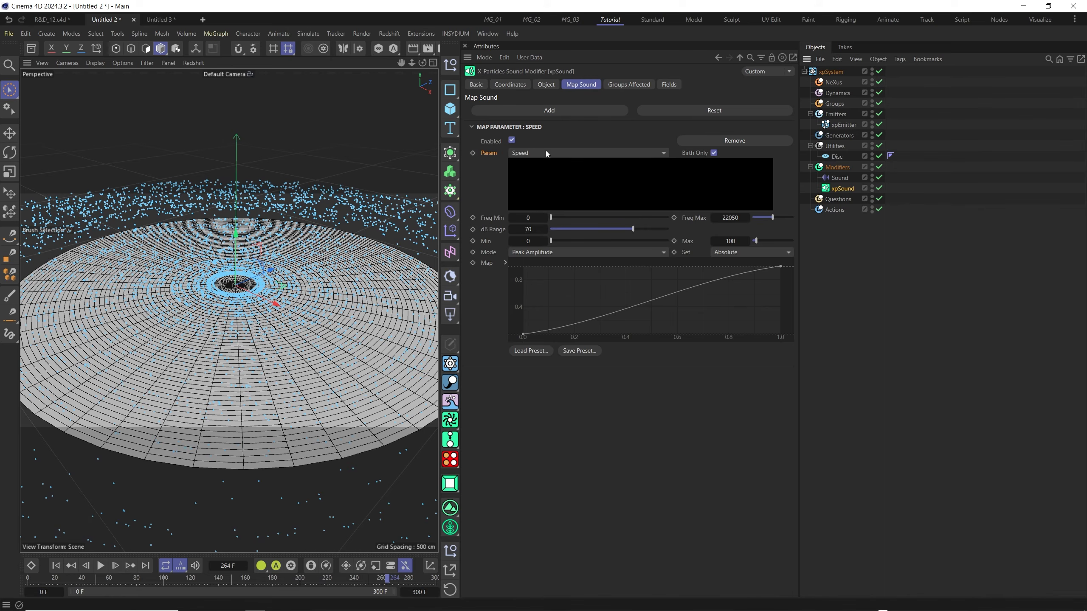
click(730, 241)
click(527, 230)
key(Return)
click(55, 567)
click(102, 568)
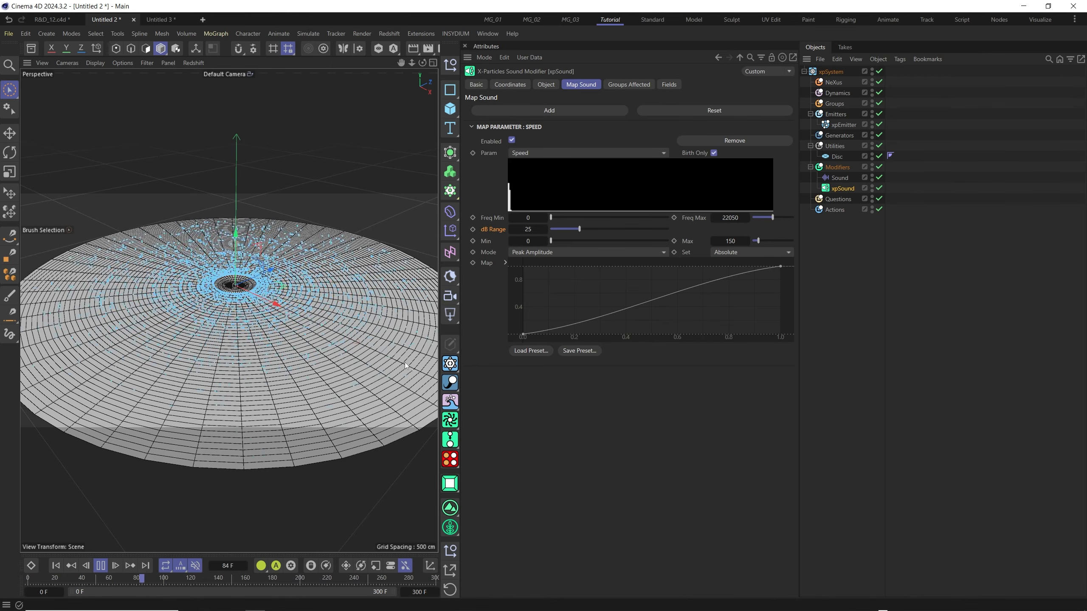
click(103, 568)
Change the xpEmitter's editor display to Spheres and rewind the simulation to the start.
click(842, 125)
click(698, 87)
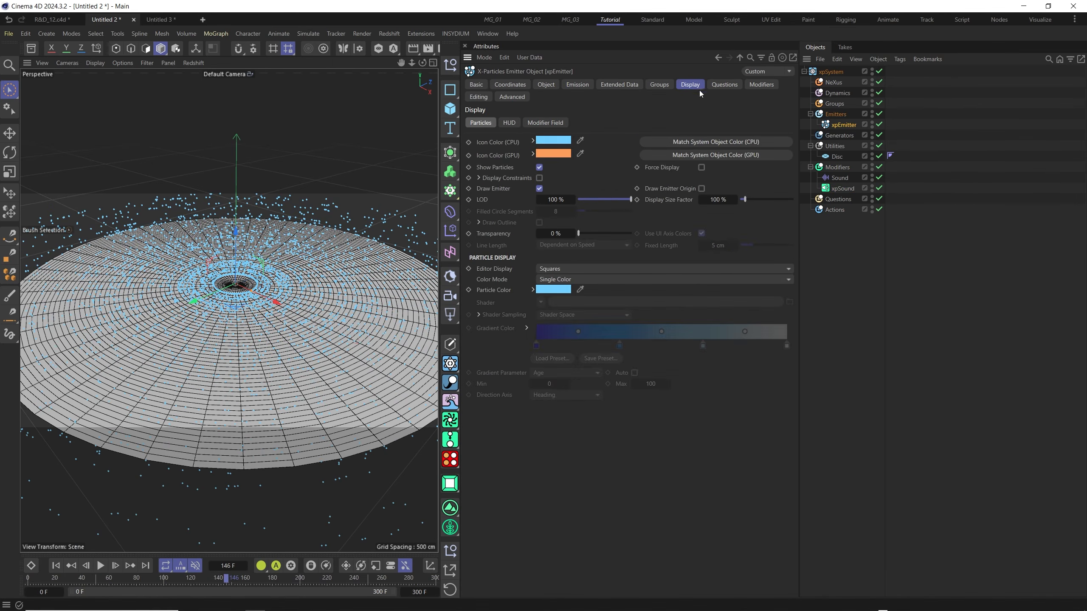
click(567, 268)
click(568, 356)
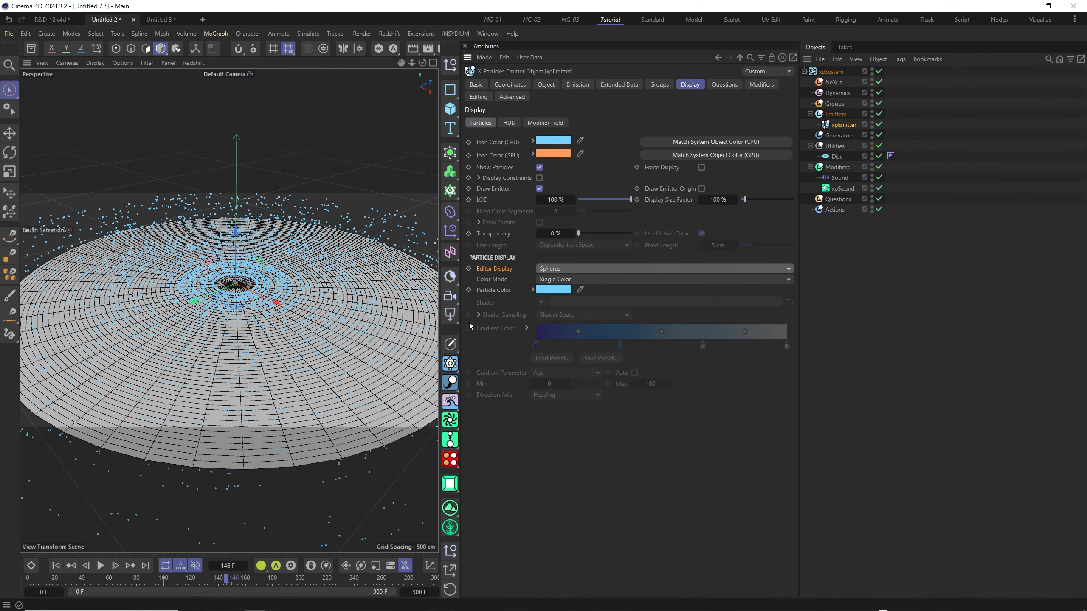
click(55, 566)
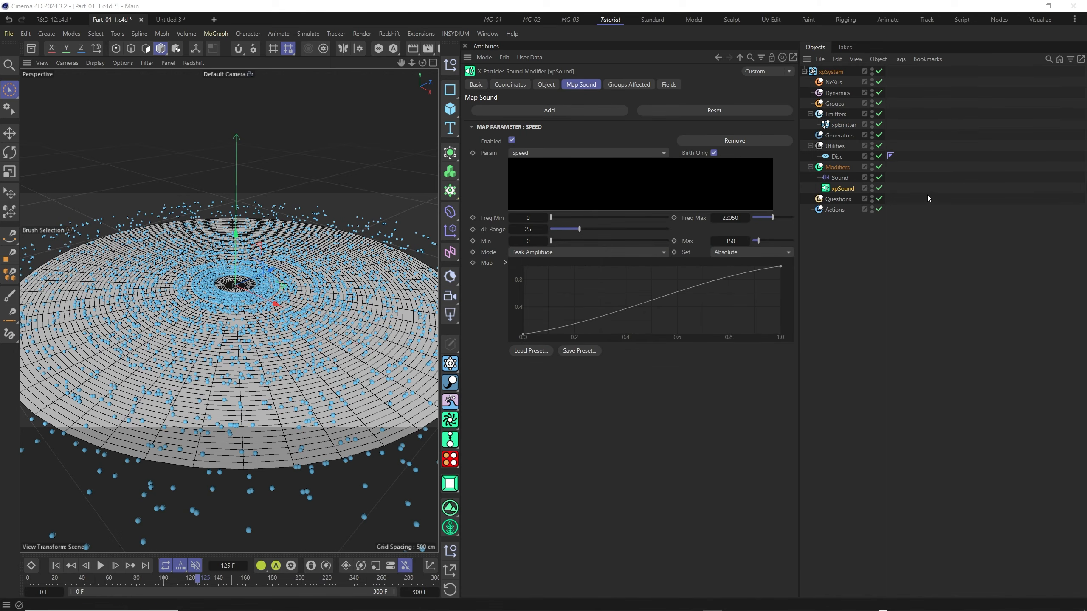
Add an xpVertexMap utility, assign the Disc to its Objects list, and inspect the disc's vertex map tag.
click(838, 149)
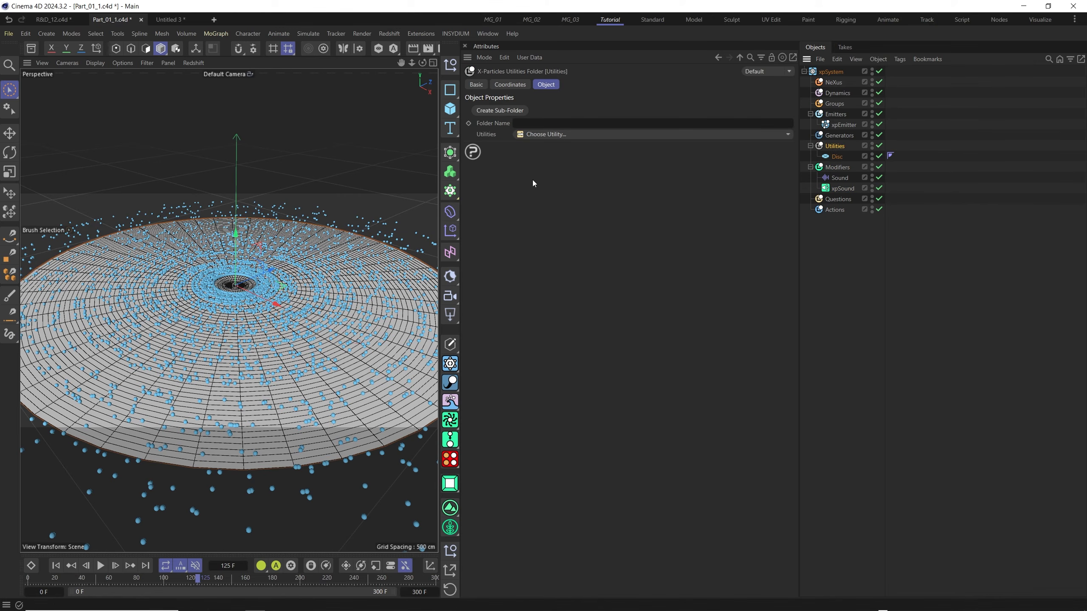
click(552, 134)
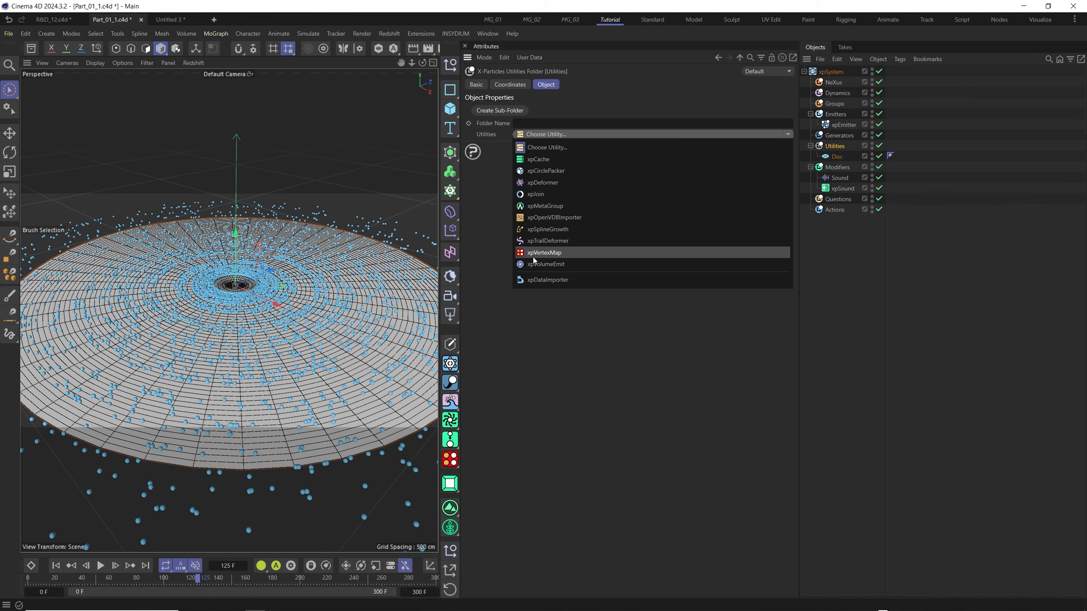
click(555, 256)
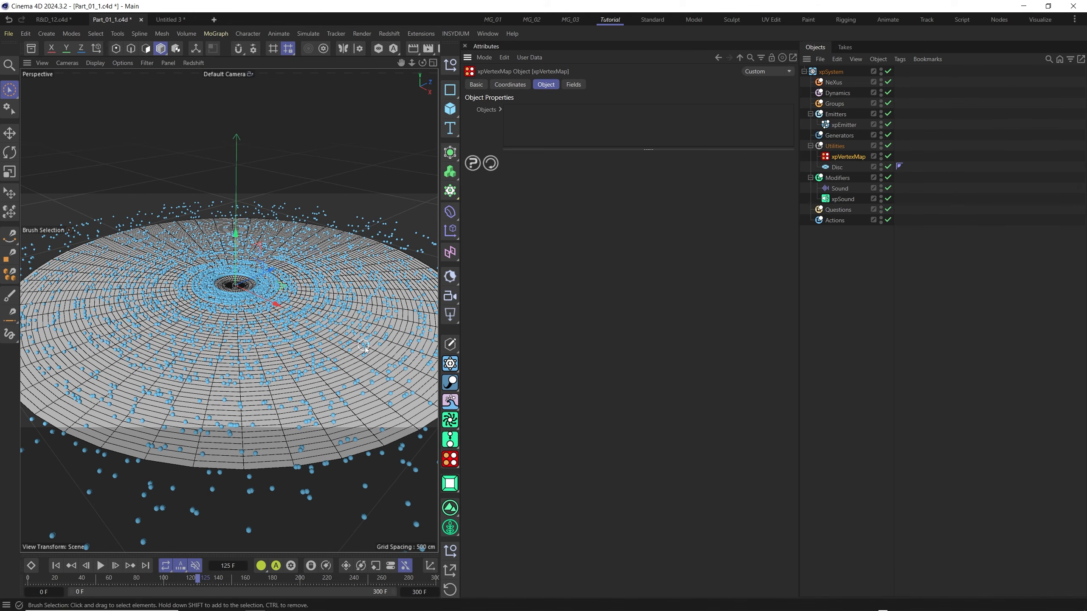
drag(847, 169, 574, 138)
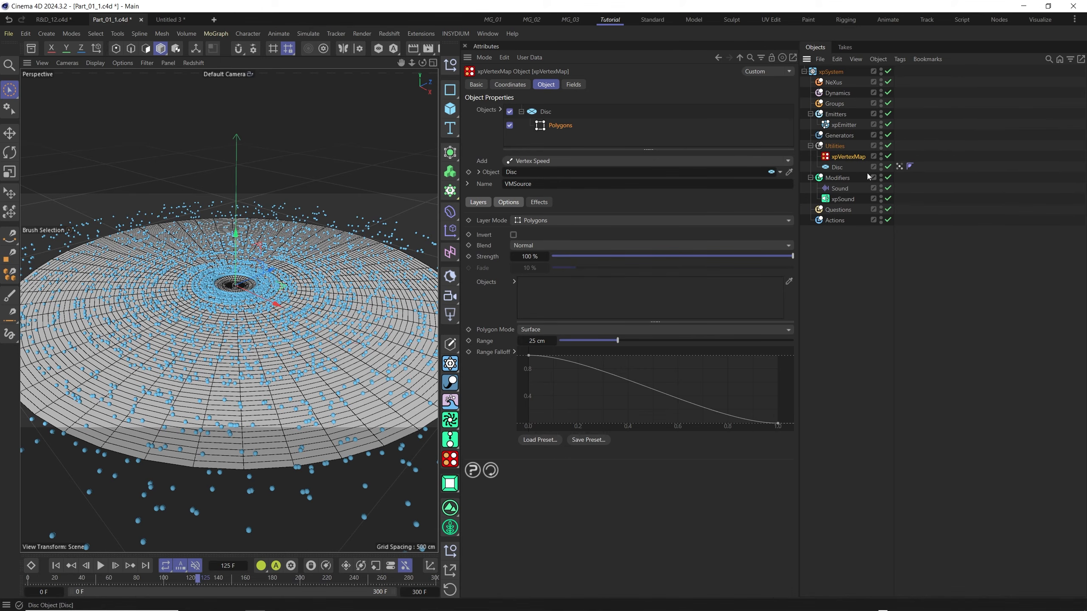
click(900, 167)
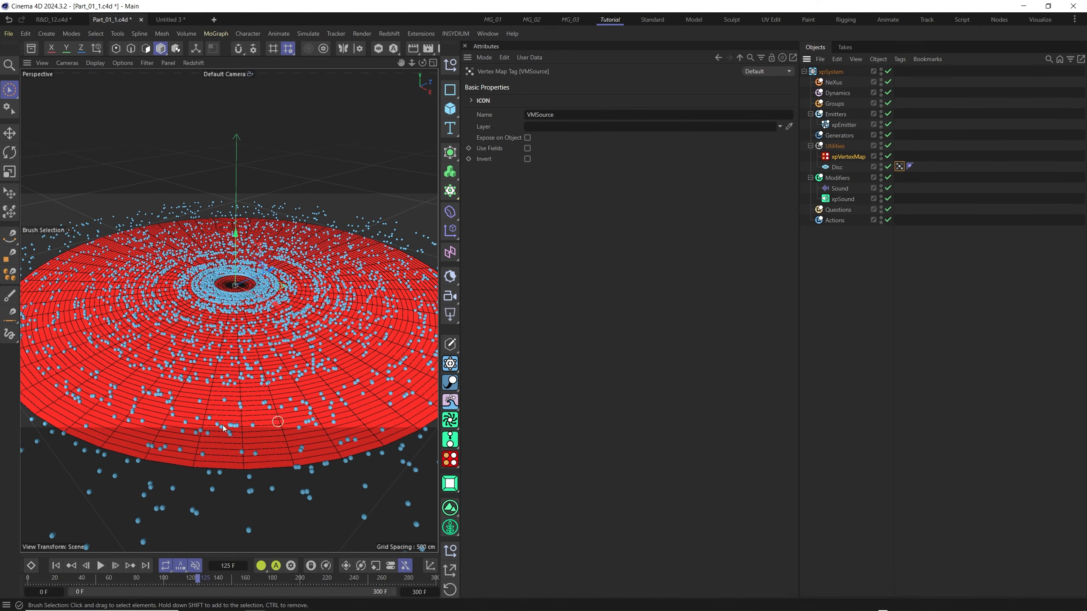
Replace the Polygons layer under the Disc in xpVertexMap with an X-Particles/Vertices layer.
click(847, 157)
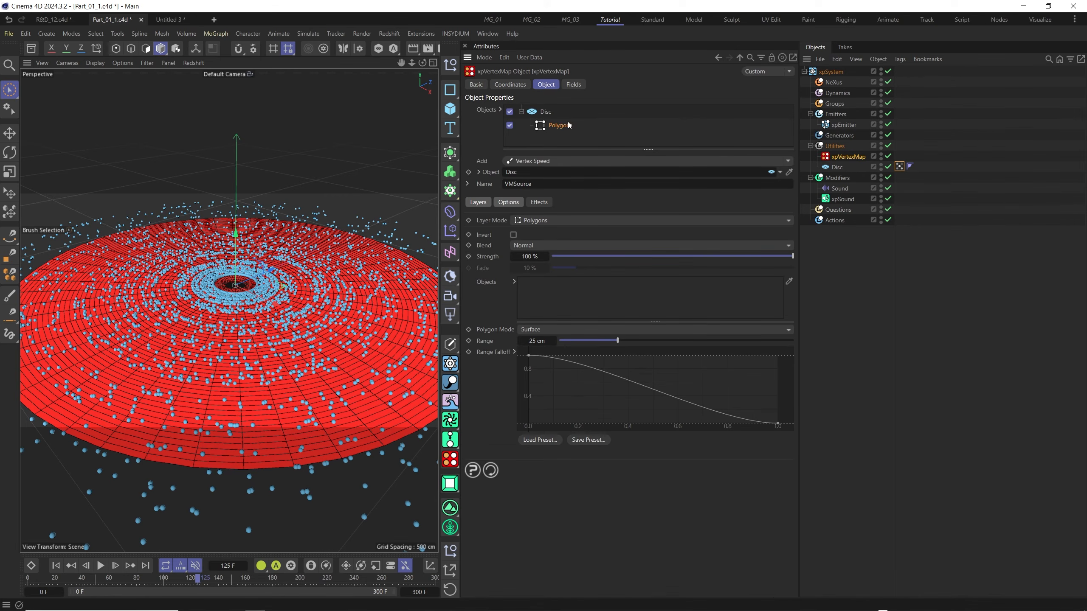
key(Delete)
click(545, 113)
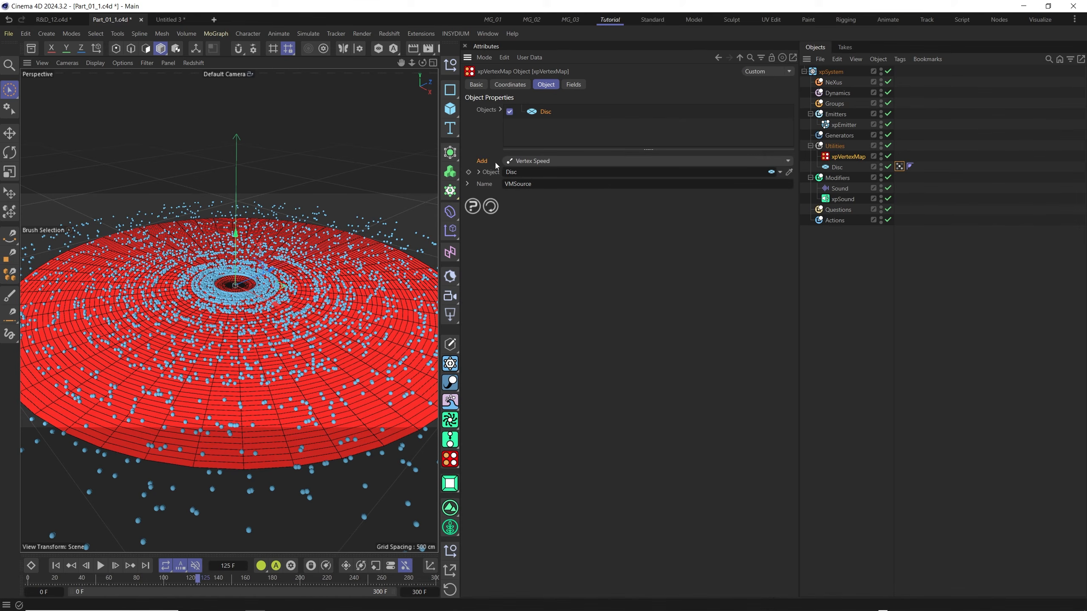
click(790, 161)
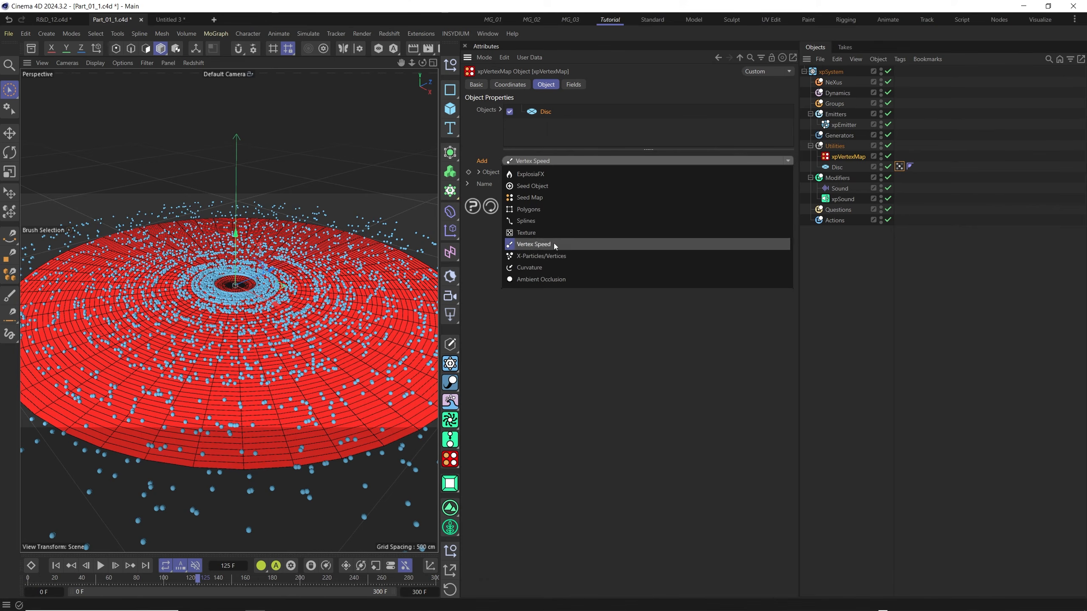
click(545, 257)
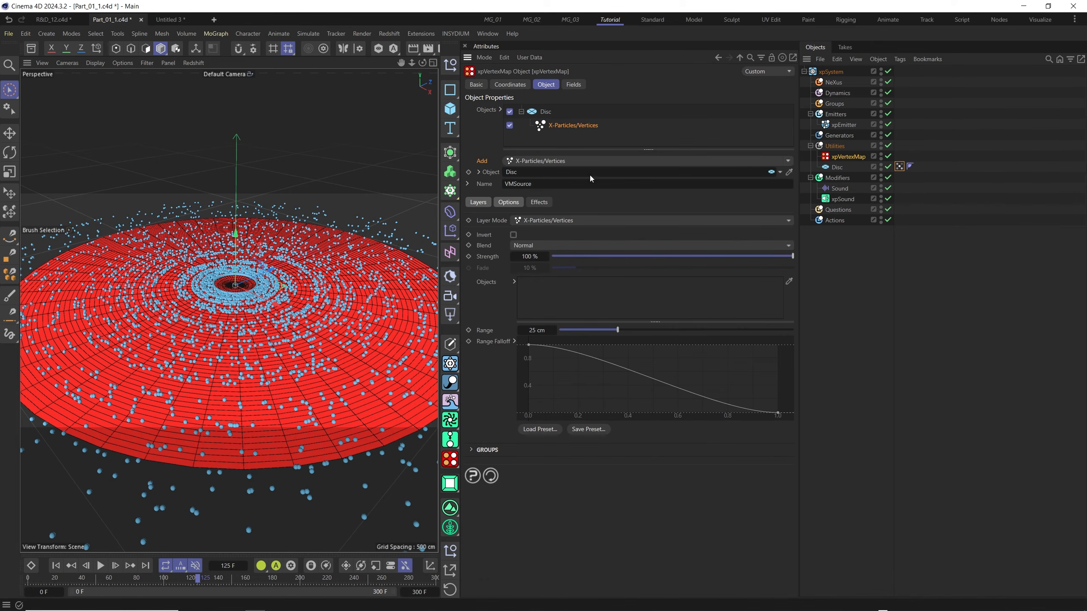
Assign the xpEmitter to the Objects list of xpVertexMap's X-Particles/Vertices layer.
drag(848, 125, 543, 295)
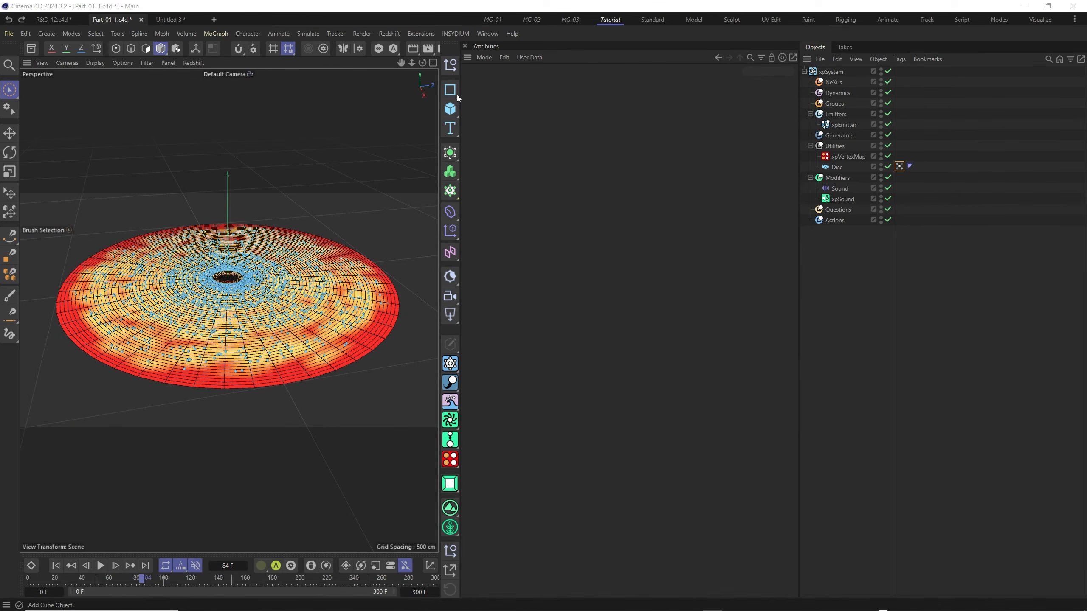
Add a MeshTools mtInset to the Utilities group as parent of the Disc and set its Offset to 150.
click(458, 36)
mouse_move(486, 105)
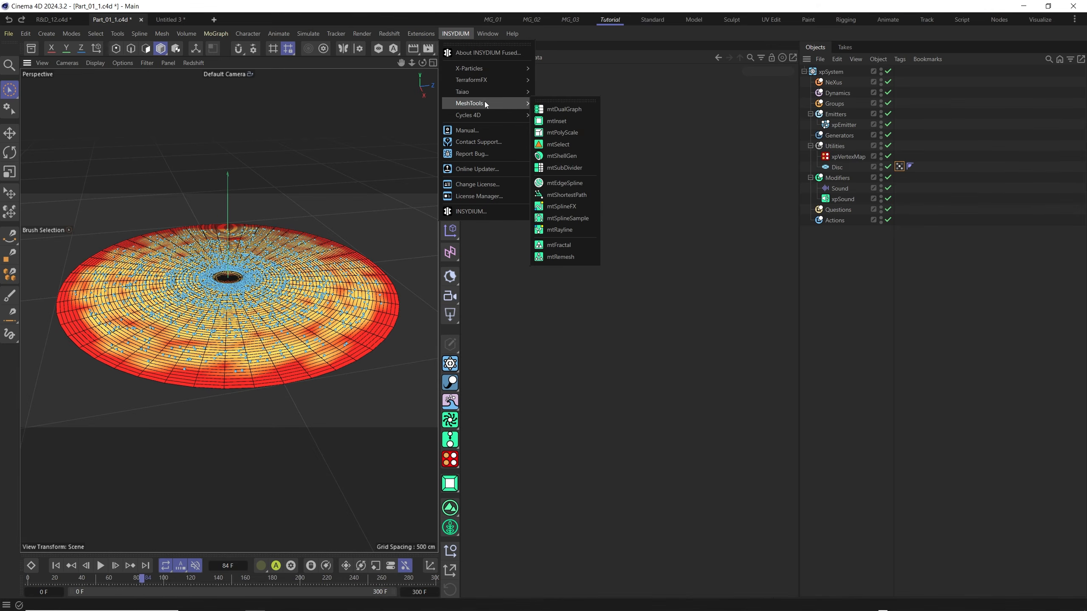
click(566, 123)
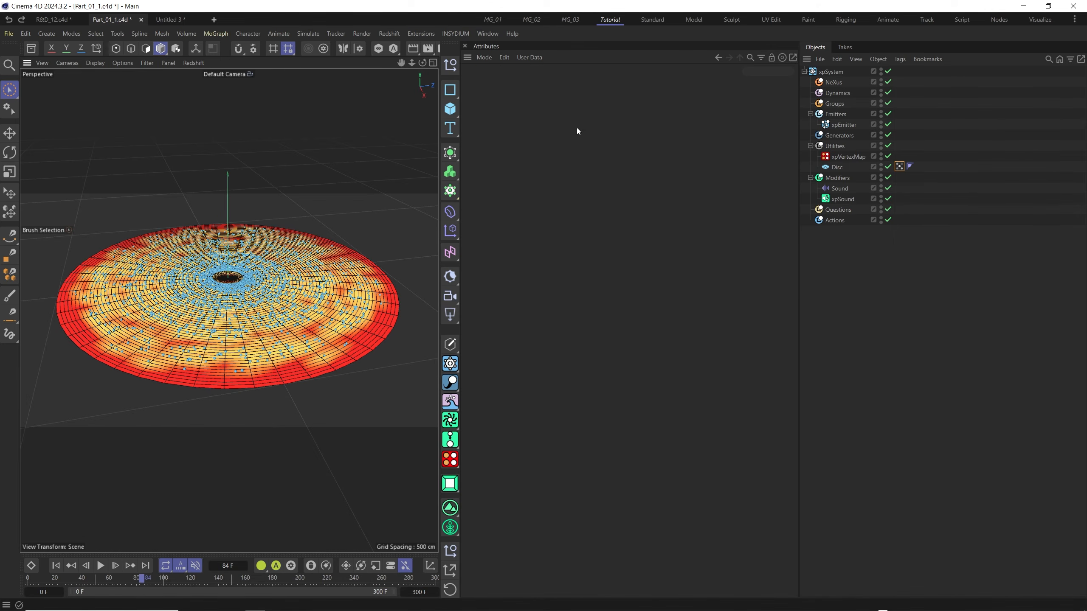
drag(828, 73, 842, 157)
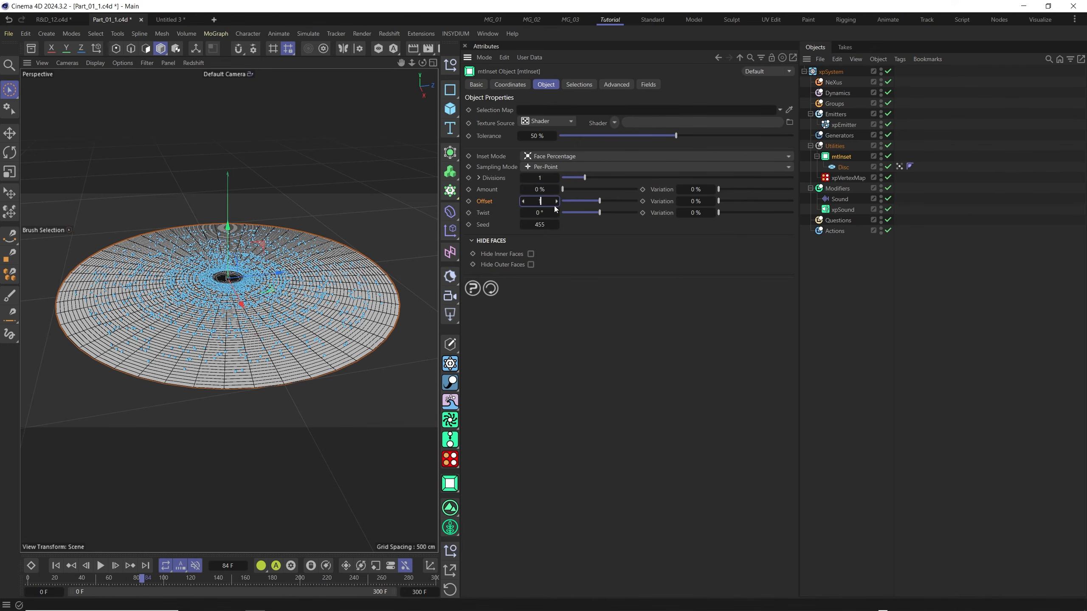
text(150)
key(Return)
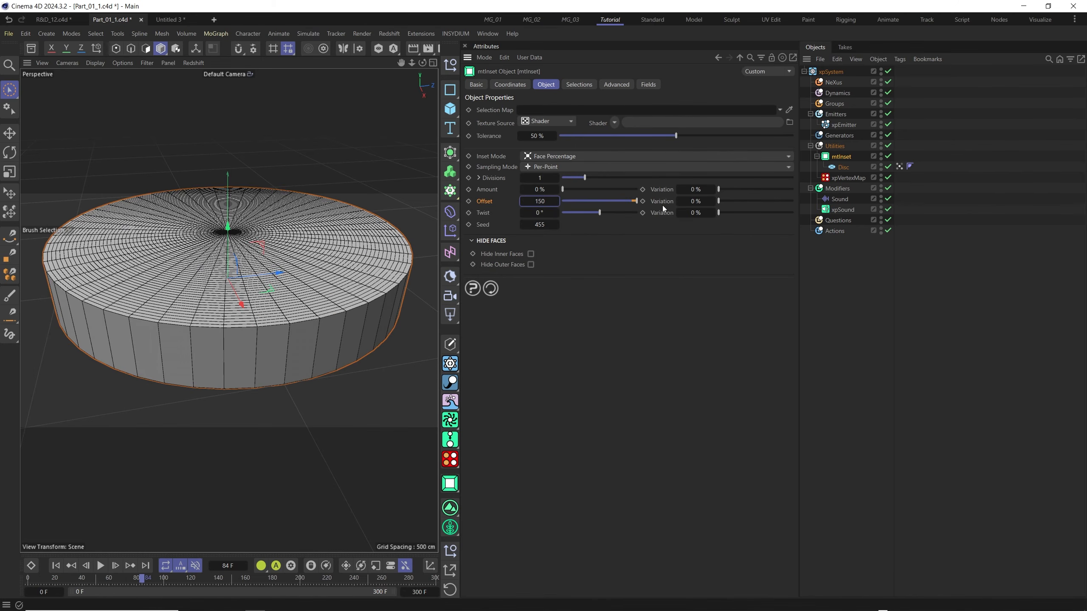
Try out different Offset Variation and Amount values on mtInset, restoring them to 0%.
mouse_move(727, 201)
mouse_down()
mouse_move(791, 202)
mouse_move(732, 203)
mouse_up()
key(ctrl+z)
drag(561, 190, 602, 192)
mouse_move(719, 189)
mouse_down()
mouse_move(786, 193)
mouse_move(712, 197)
mouse_up()
drag(602, 189, 562, 190)
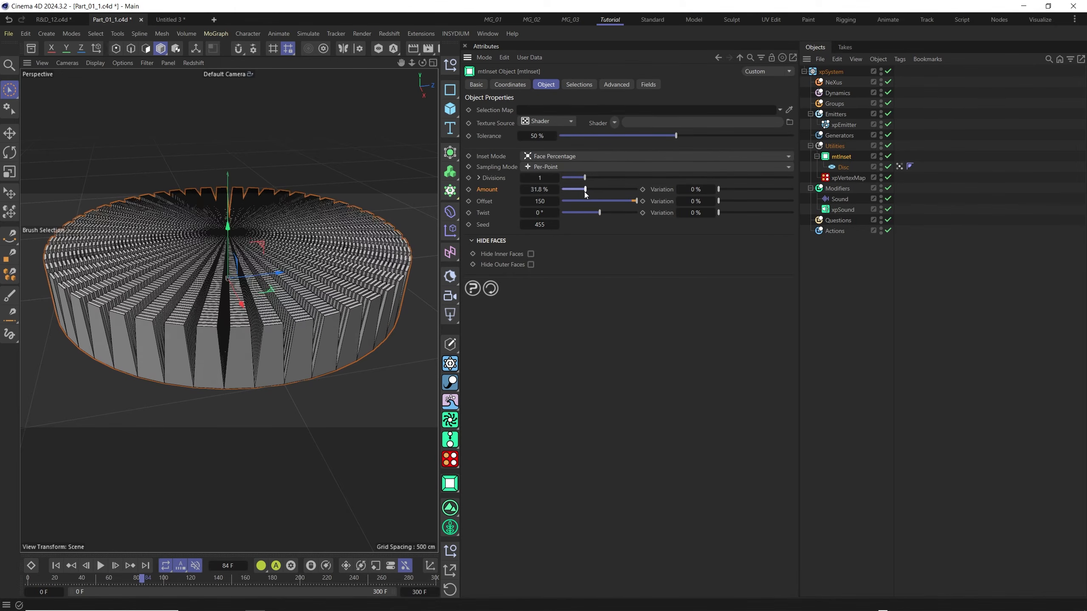
click(489, 203)
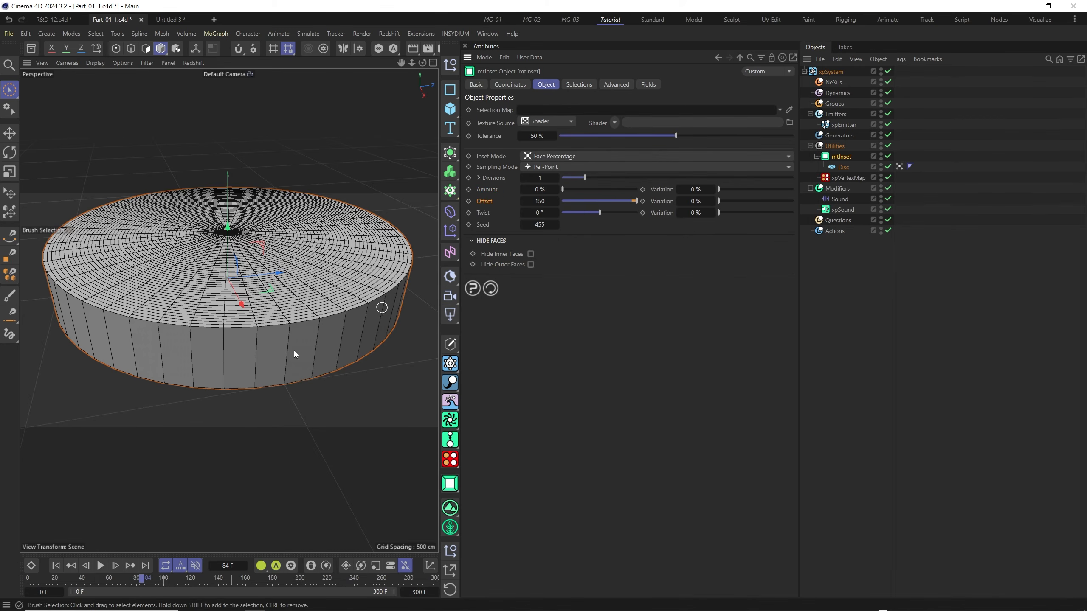
Add the Disc's VMSource vertex map to mtInset's Fields to control the inset.
scroll(294, 351, down, 2)
alt+drag(294, 351, 249, 360)
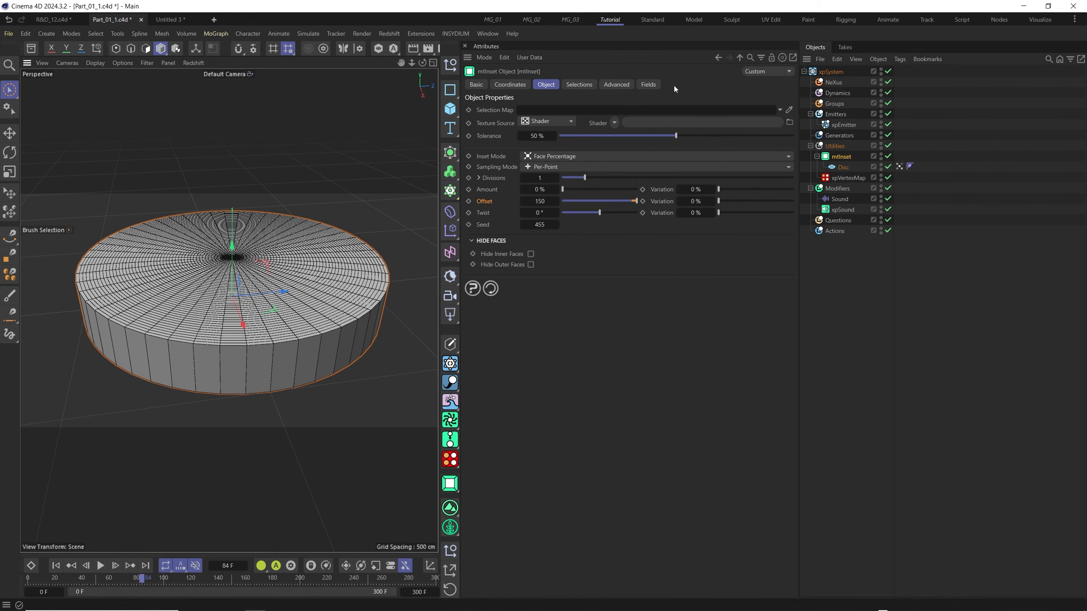
click(653, 85)
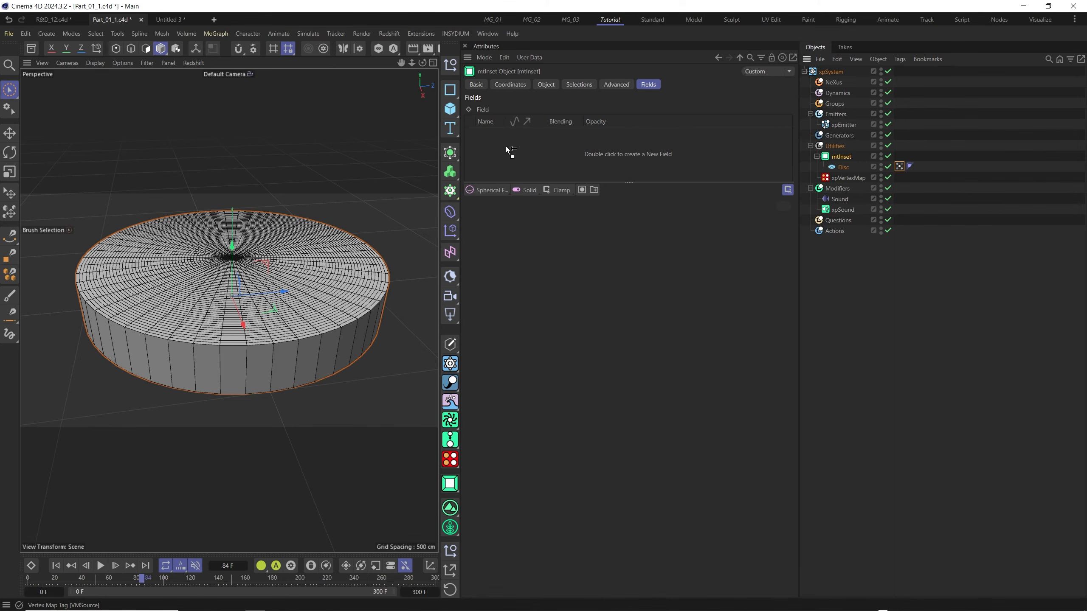
drag(504, 148, 505, 149)
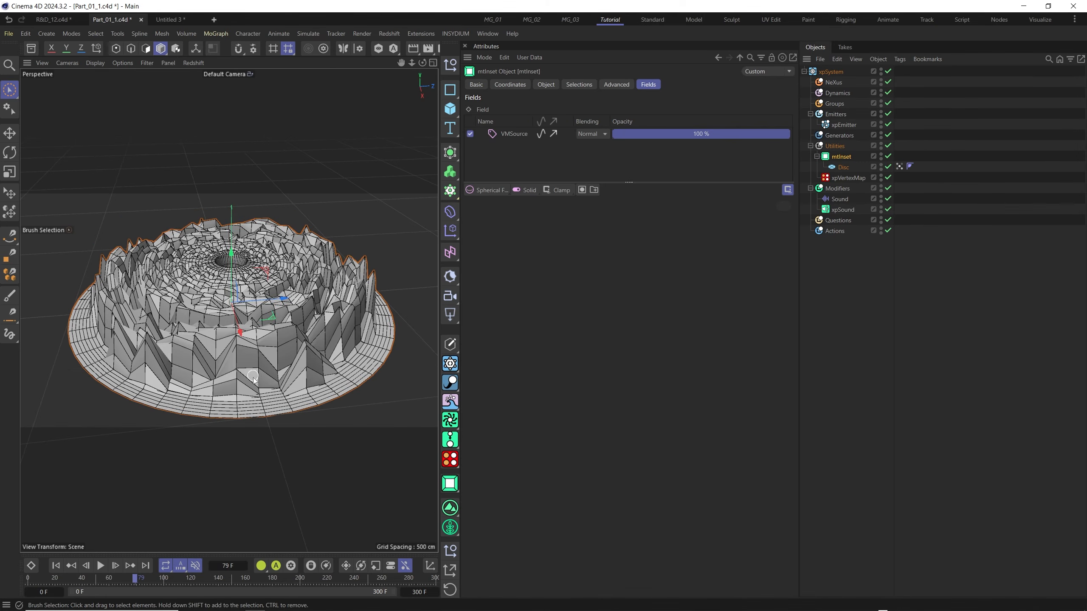
Set mtInset's Sampling Mode to Centered.
alt+drag(274, 354, 306, 352)
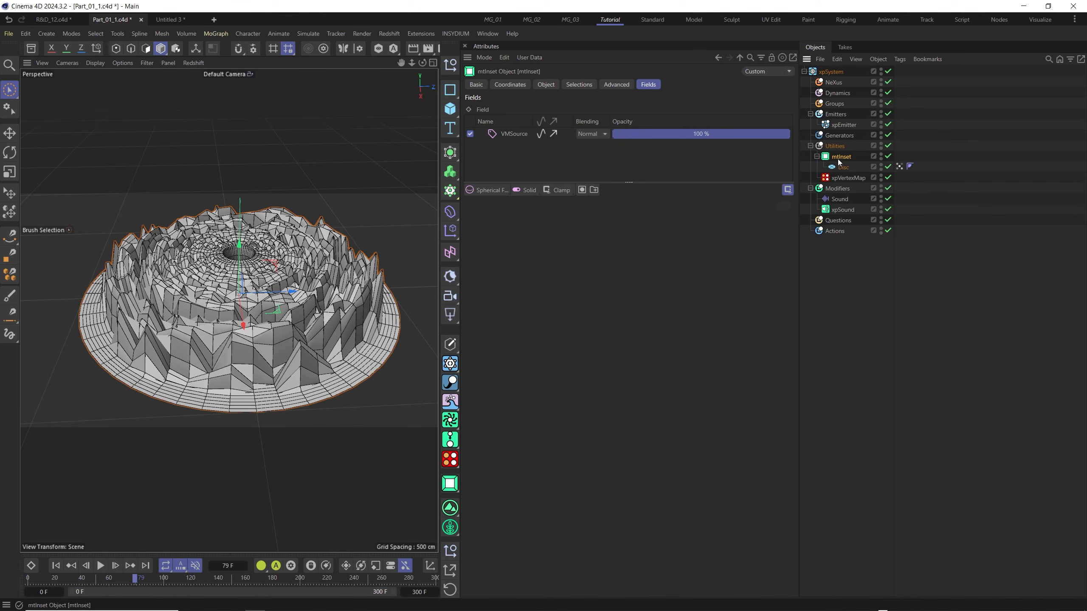
click(547, 85)
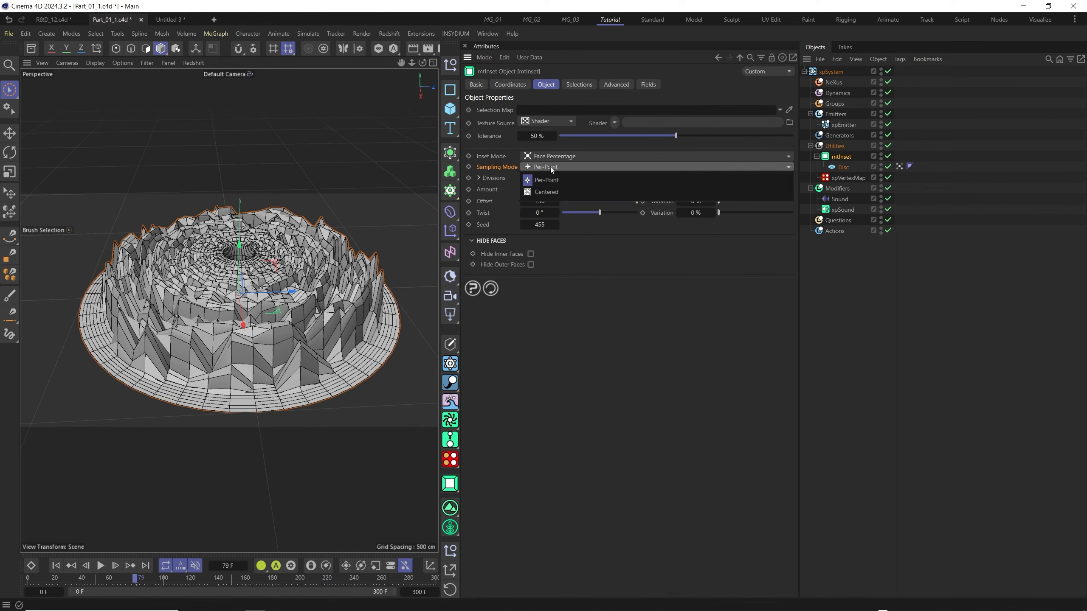
click(547, 192)
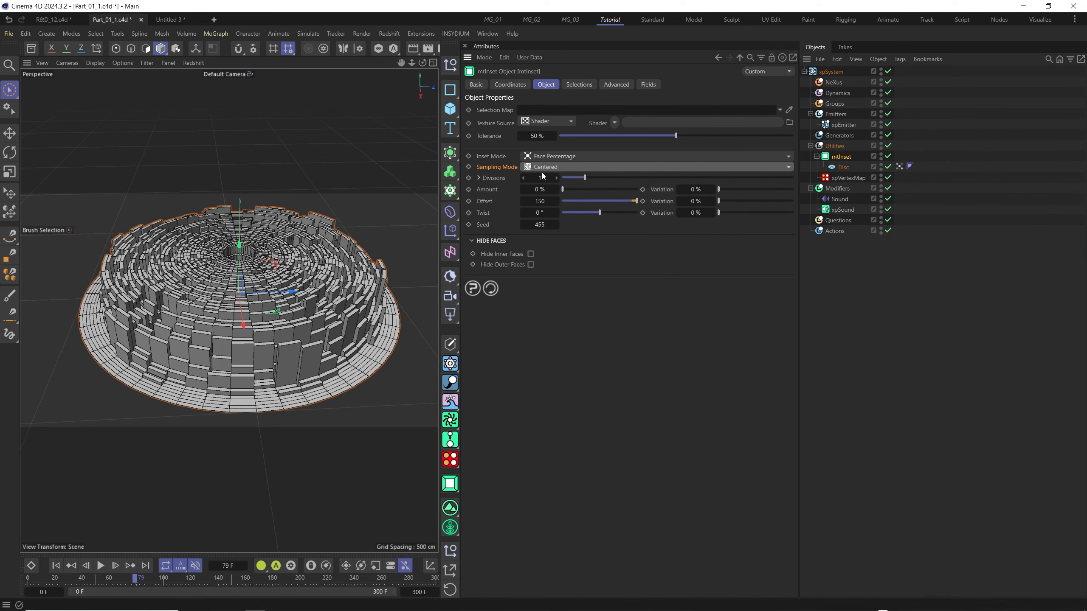
Examine the extruded disc segments up close and play the animation while viewing it from several angles.
alt+drag(310, 369, 284, 322)
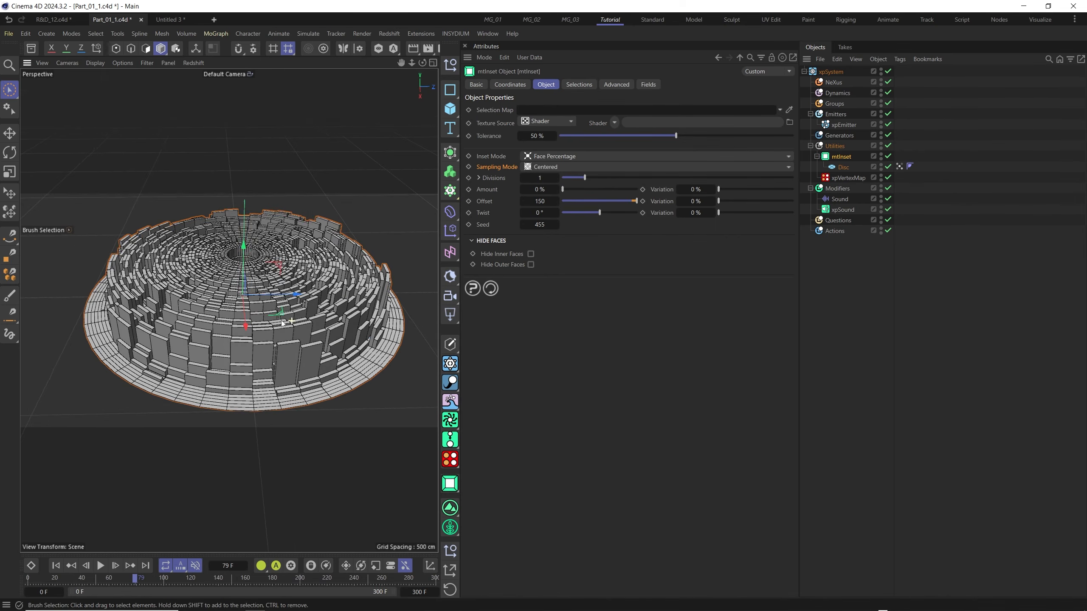
alt+right_drag(283, 323, 290, 262)
alt+drag(291, 261, 269, 338)
alt+right_drag(269, 337, 292, 313)
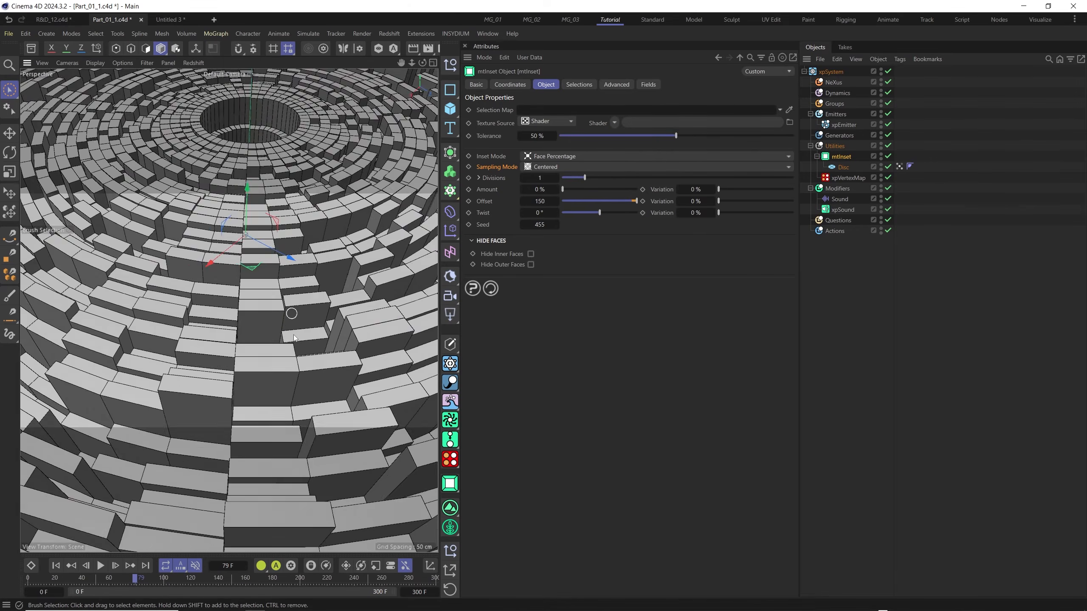
alt+drag(293, 312, 306, 299)
alt+right_drag(305, 299, 277, 346)
alt+drag(277, 347, 225, 500)
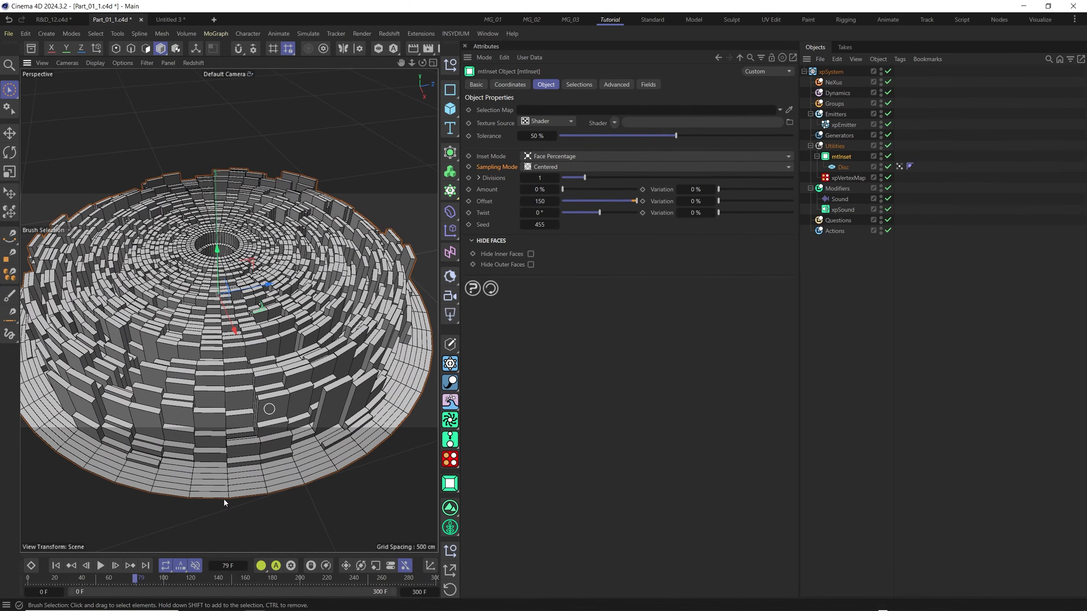
click(100, 567)
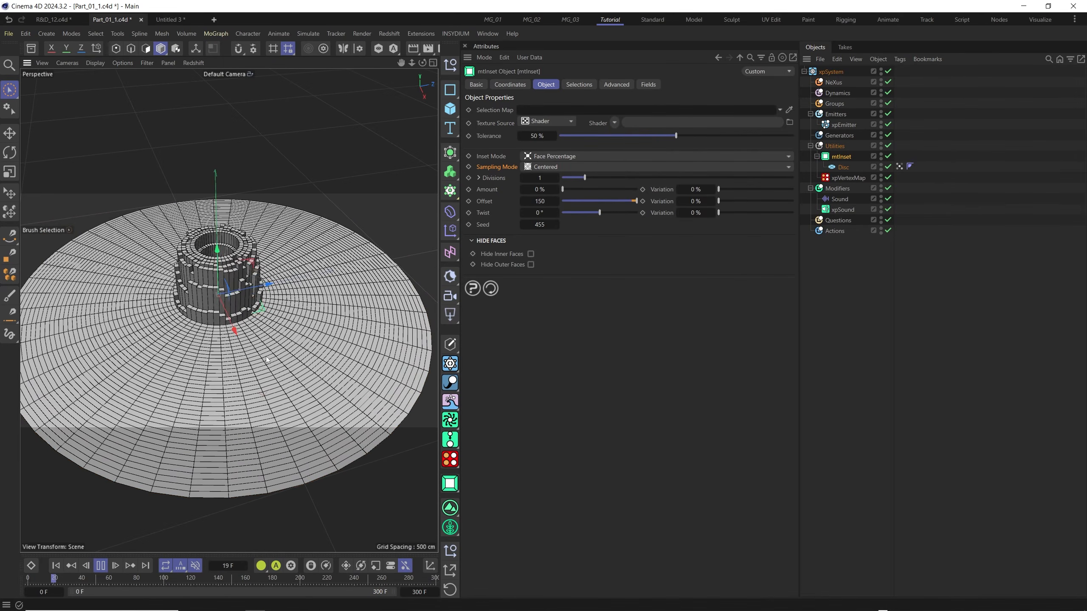
alt+drag(267, 356, 264, 338)
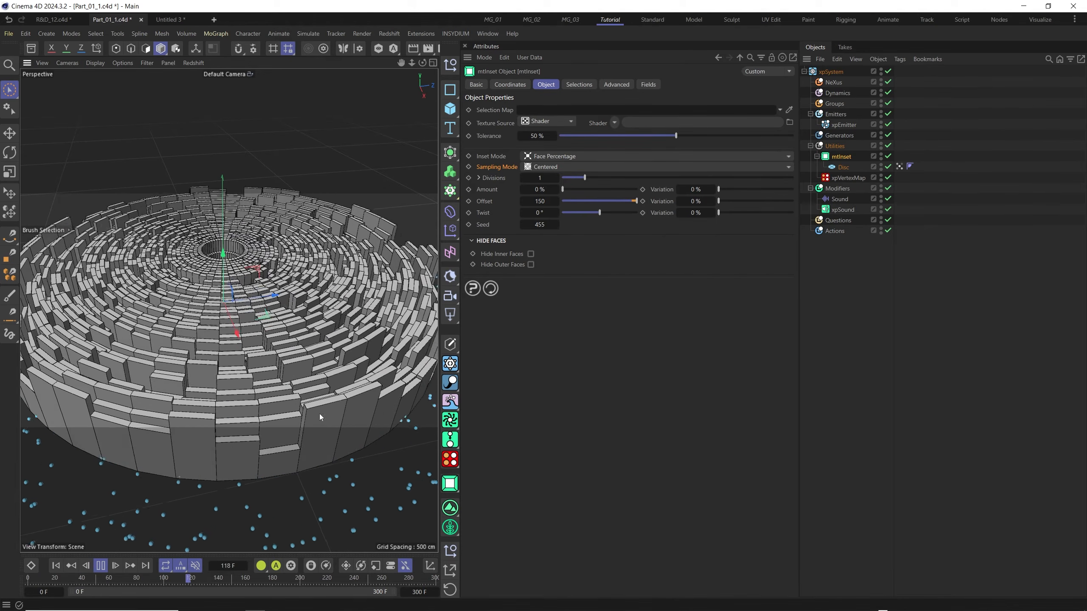
alt+right_drag(295, 335, 290, 368)
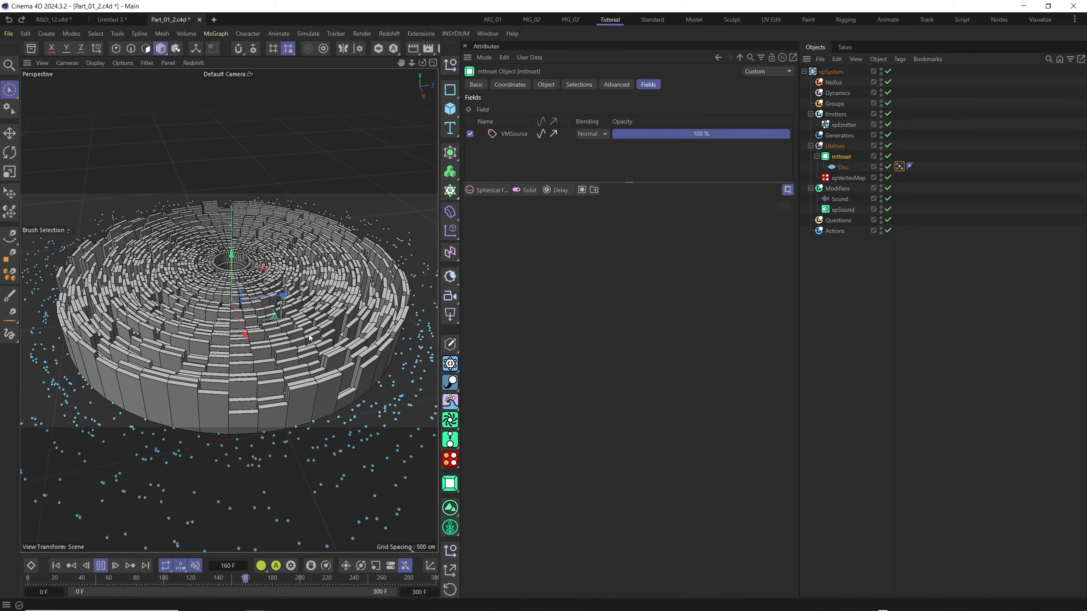
Add a Delay modifier layer above VMSource in mtInset's Fields and set its Effect Strength to 25%.
click(561, 192)
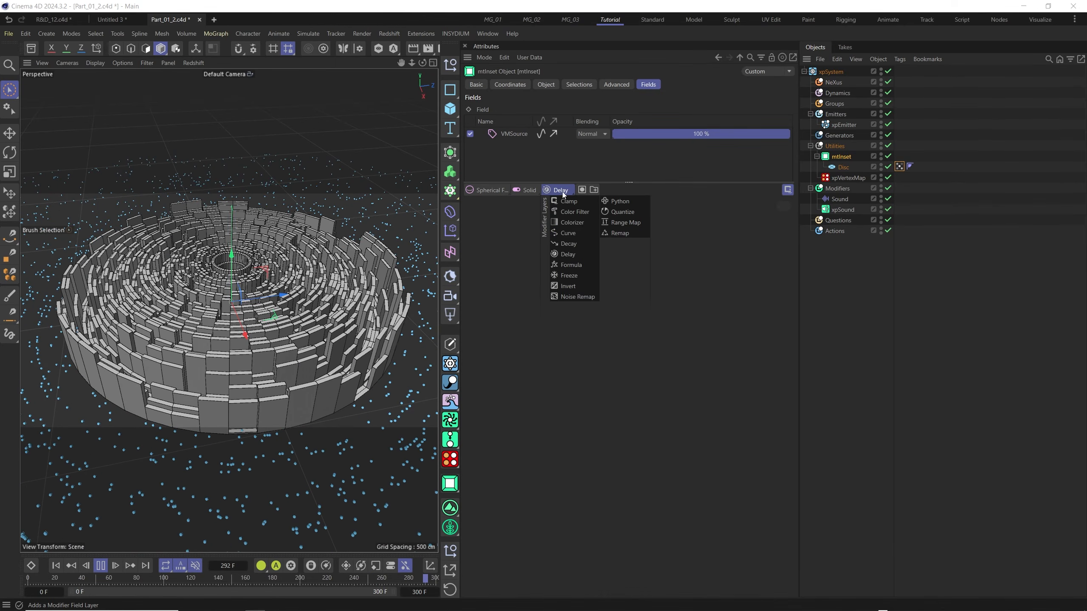
click(569, 255)
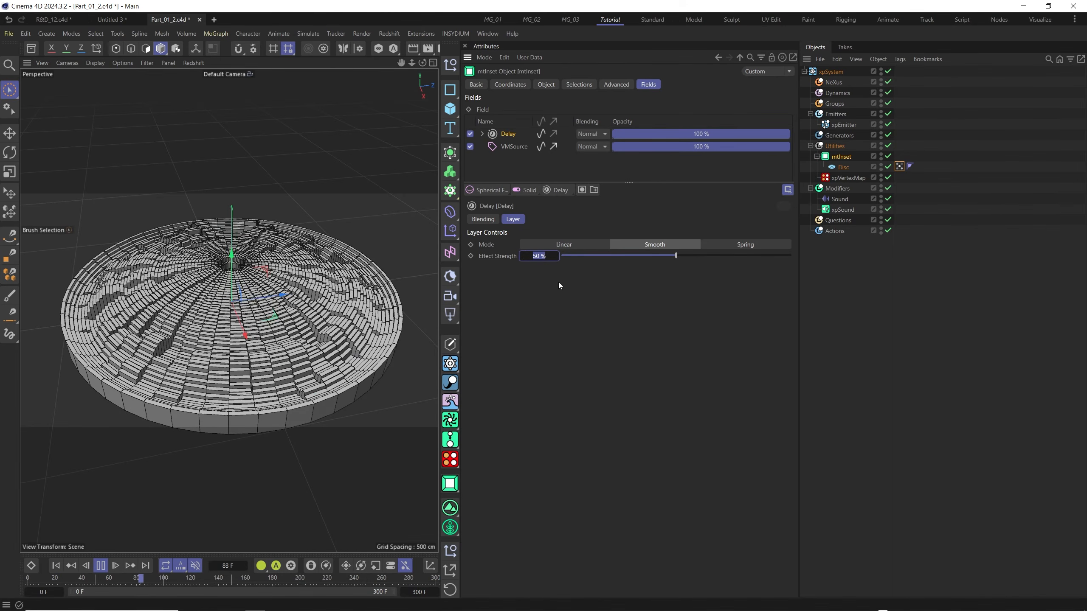
text(25)
key(Return)
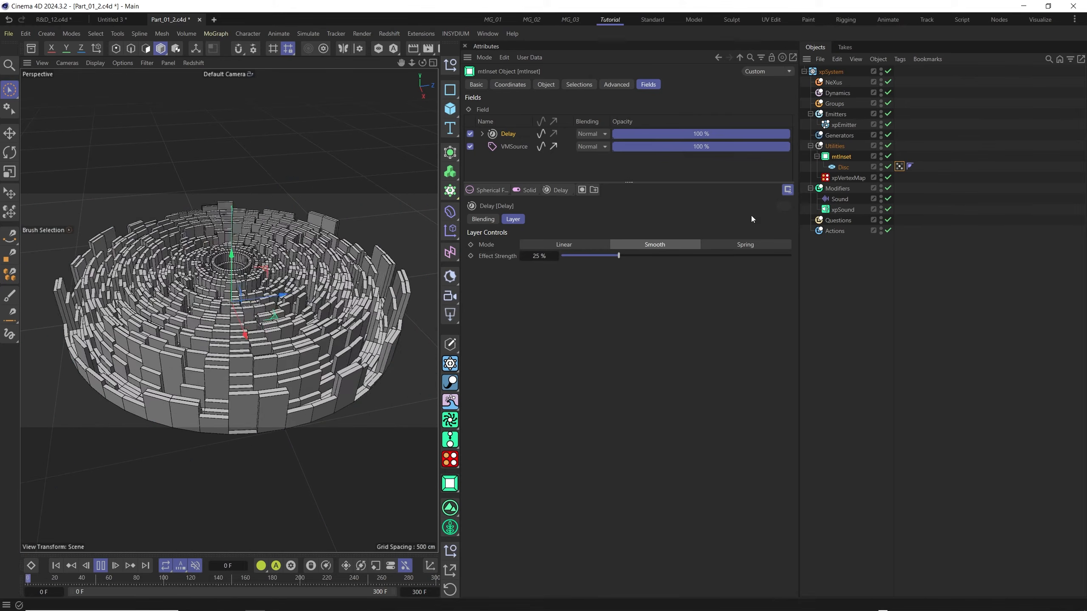
Set the Range of xpVertexMap's X-Particles/Vertices layer to 50 cm and restart the animation.
click(853, 179)
click(546, 85)
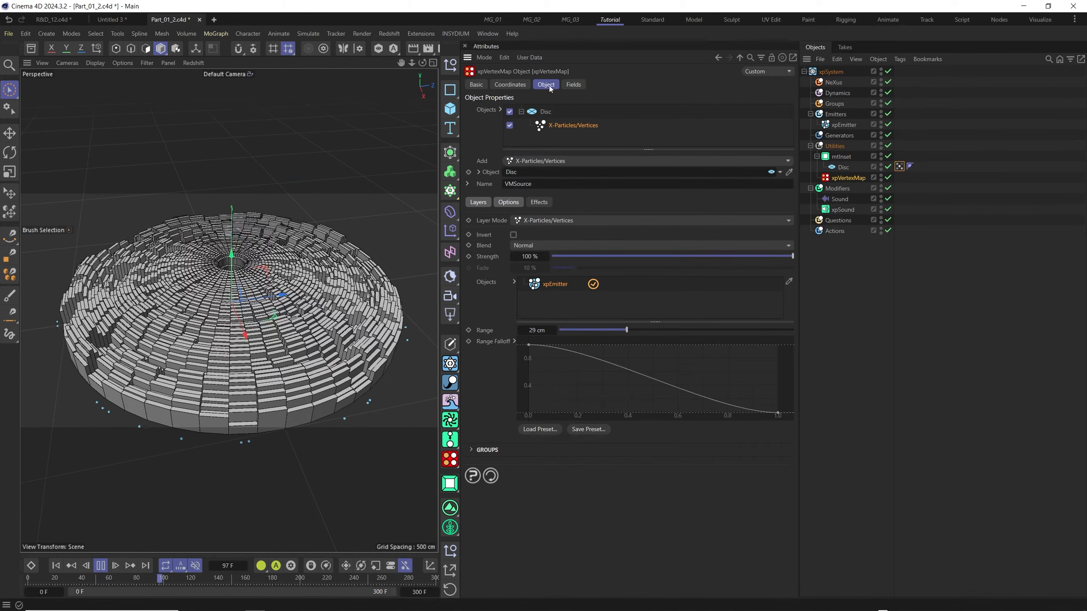
click(487, 331)
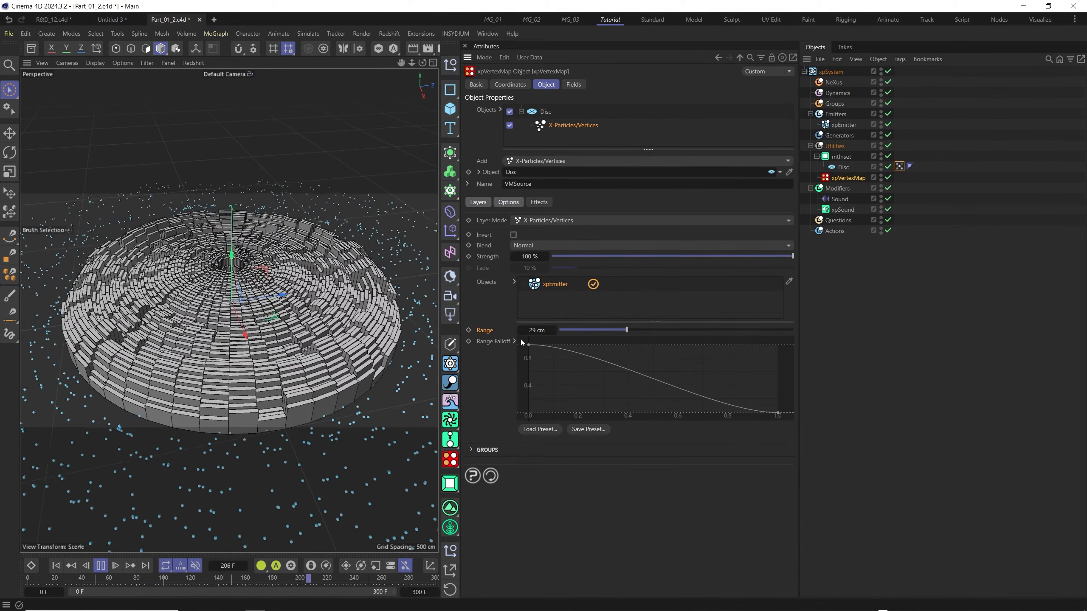
click(548, 333)
text(50)
key(Return)
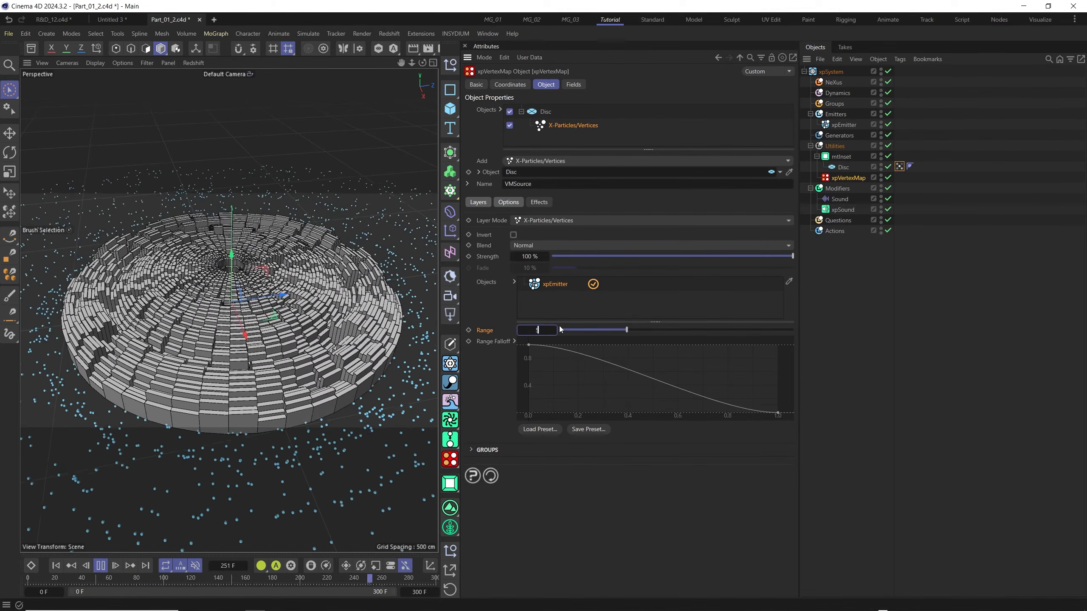
click(55, 565)
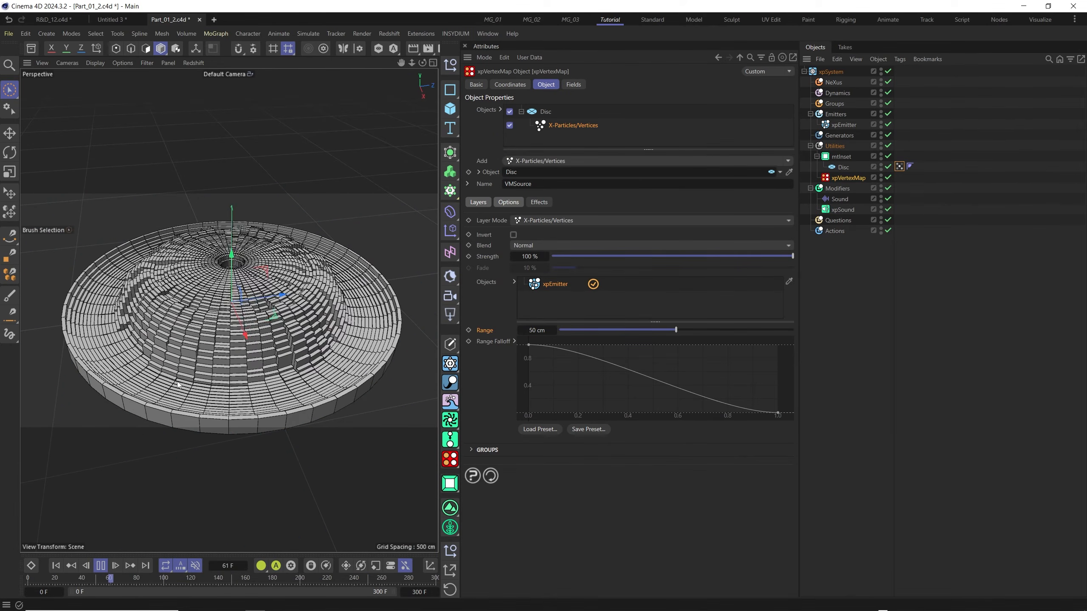
Try a Range of 5 cm on xpVertexMap's X-Particles/Vertices layer.
click(550, 331)
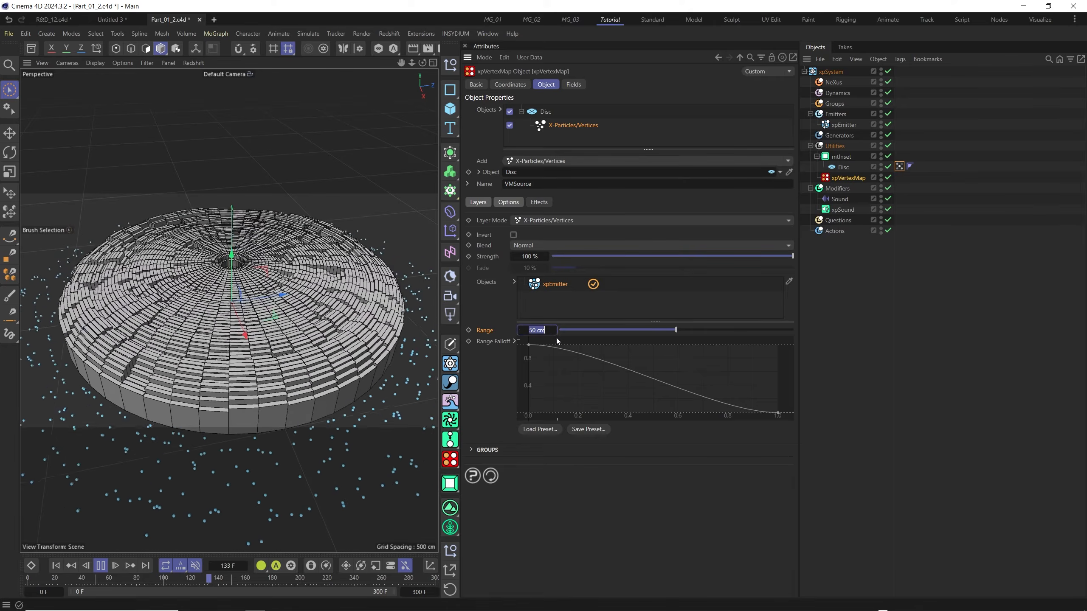
text(5)
key(Return)
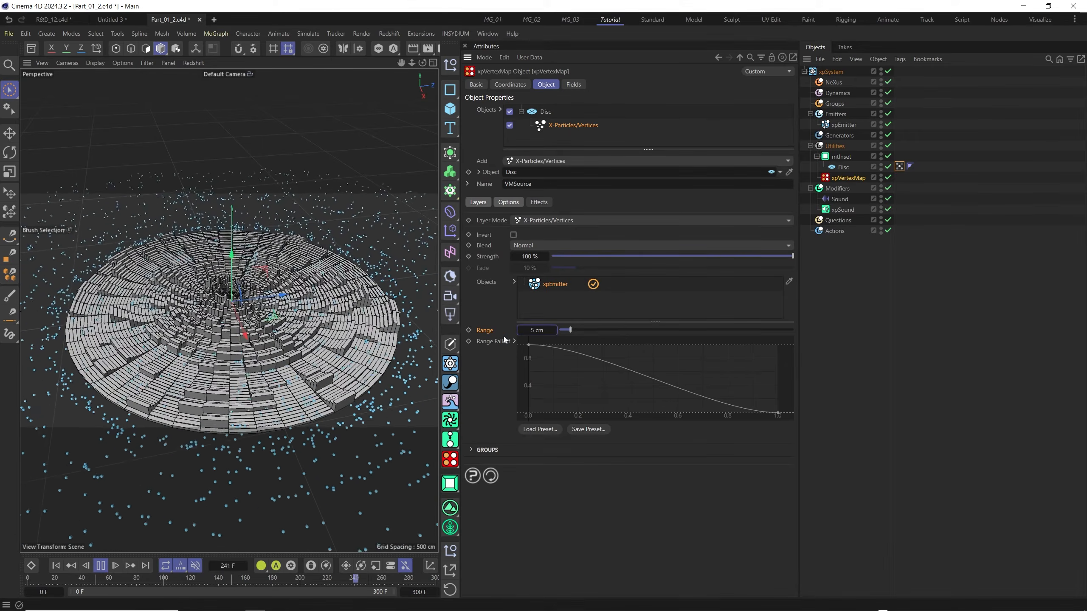
Set the Range of xpVertexMap's X-Particles/Vertices layer to 30 cm.
click(538, 333)
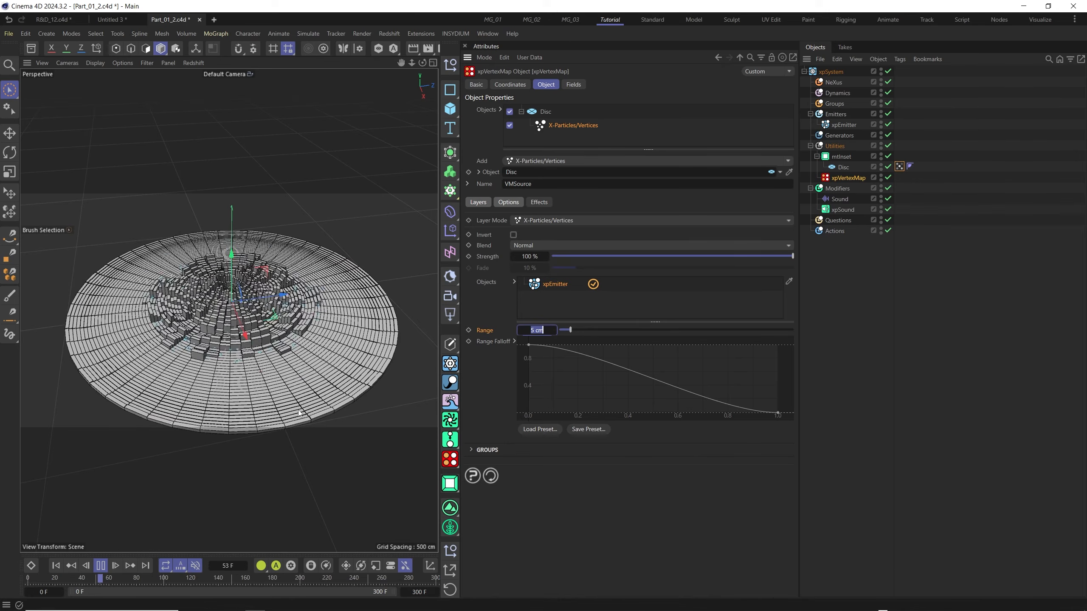
text(30)
key(Return)
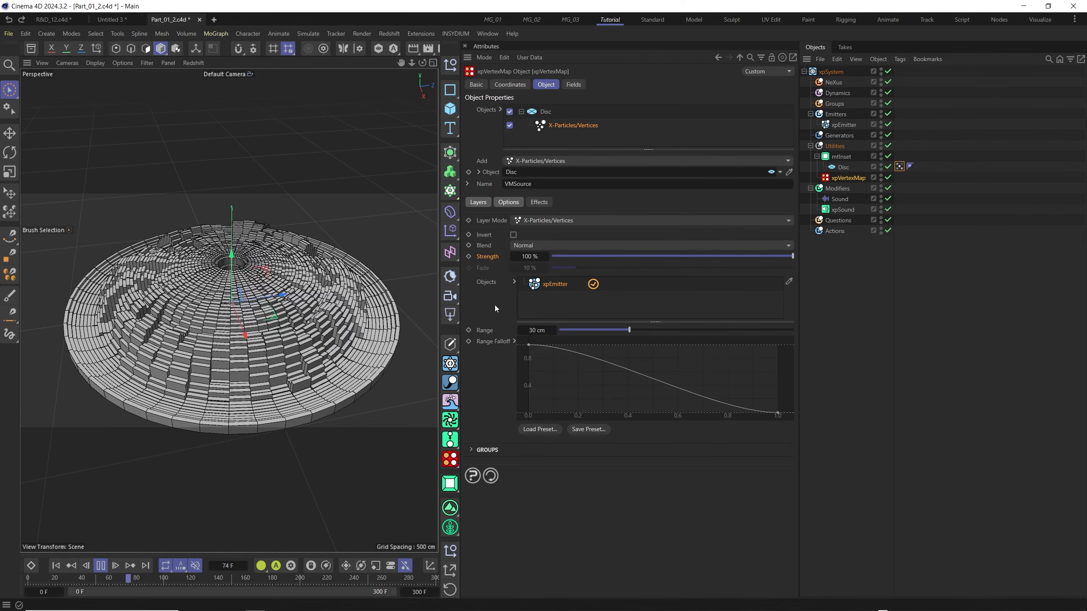
Set the Strength of xpVertexMap's X-Particles/Vertices layer to 50% and restart the animation.
click(531, 256)
text(50)
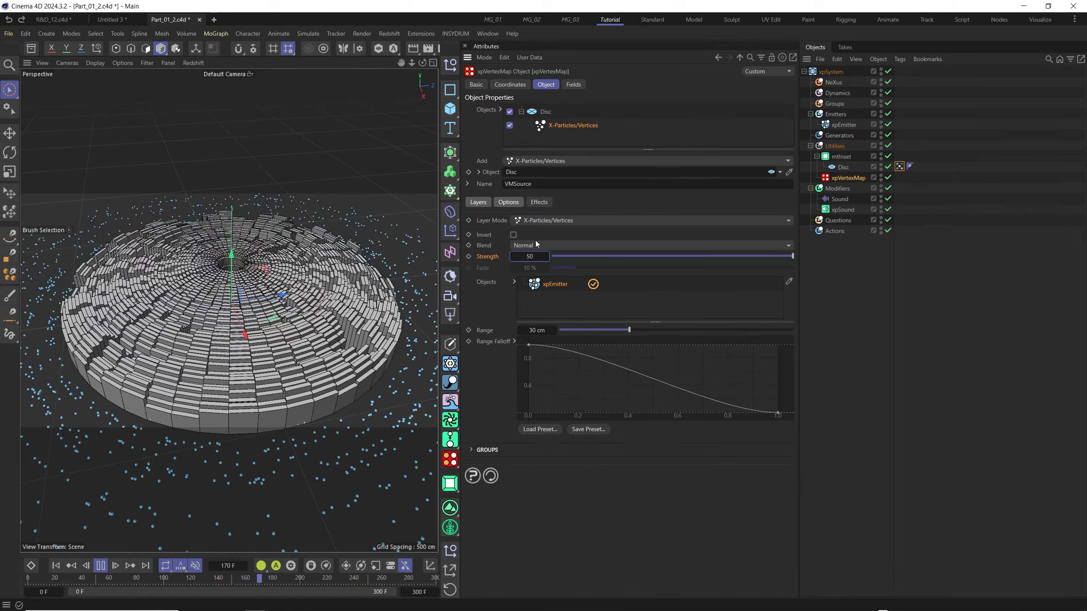
key(Return)
click(66, 561)
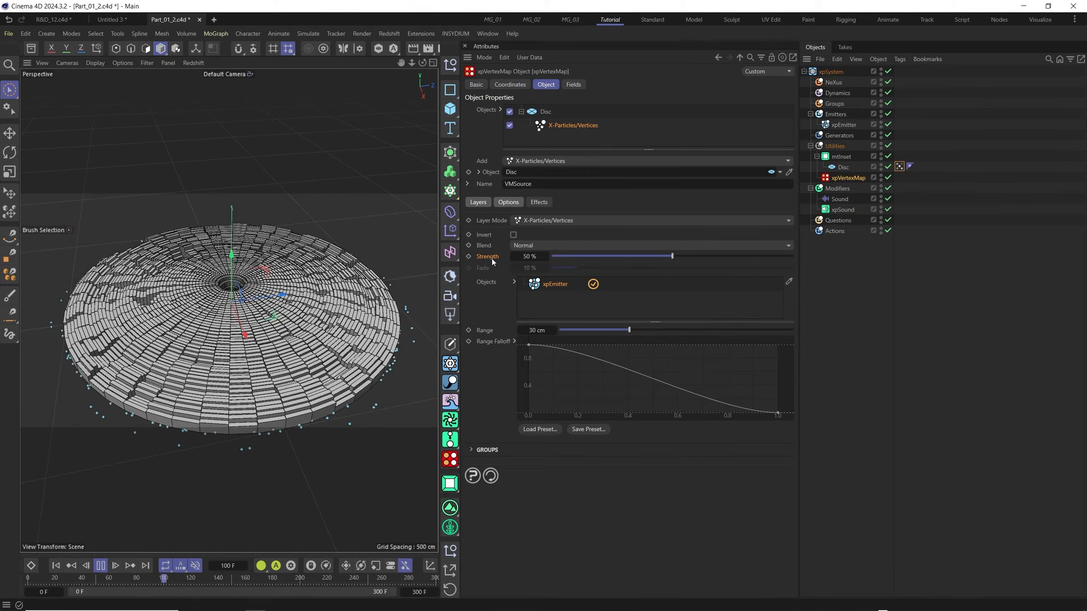
Show the Fields settings of mtInset.
click(838, 157)
click(648, 85)
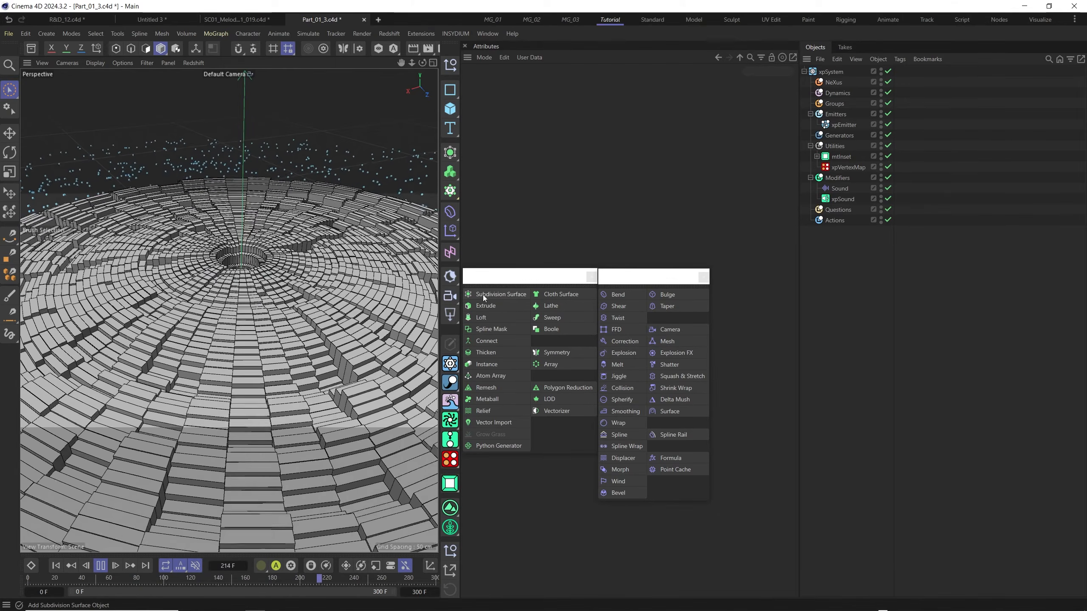
Add a Subdivision Surface and move it into the Utilities group above mtInset.
click(496, 295)
drag(829, 72, 847, 98)
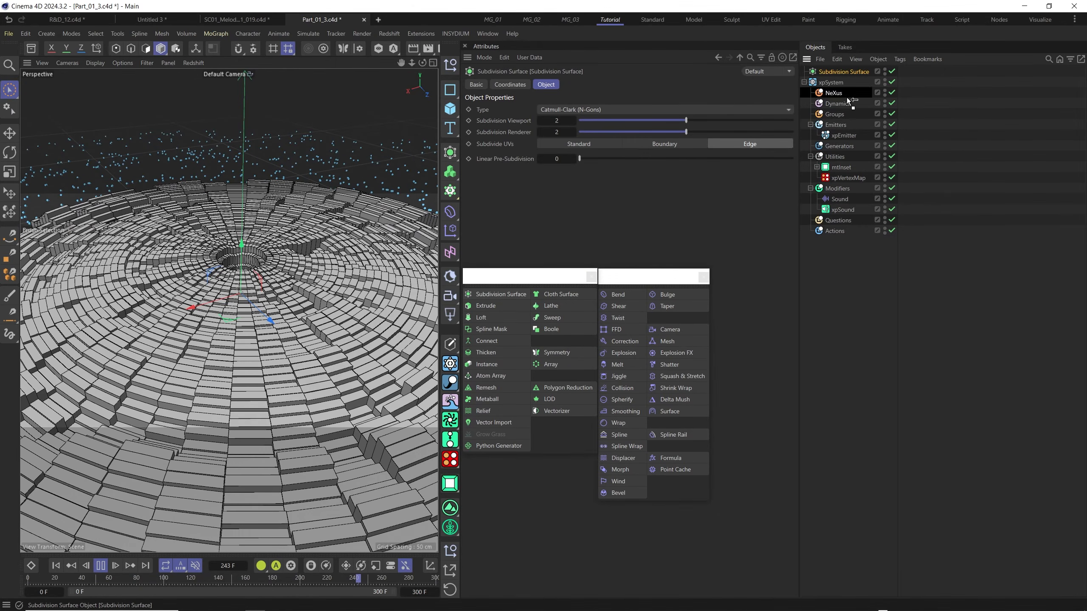
drag(832, 159, 833, 157)
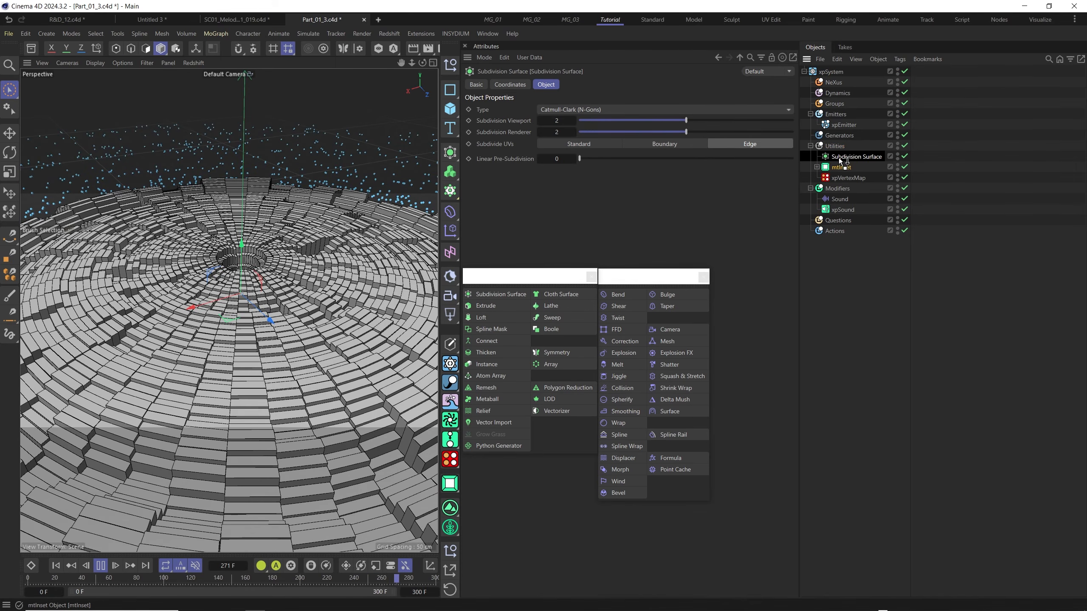
Nest mtInset under the Subdivision Surface and set both Subdivision Viewport and Subdivision Renderer to 3.
drag(847, 156, 848, 156)
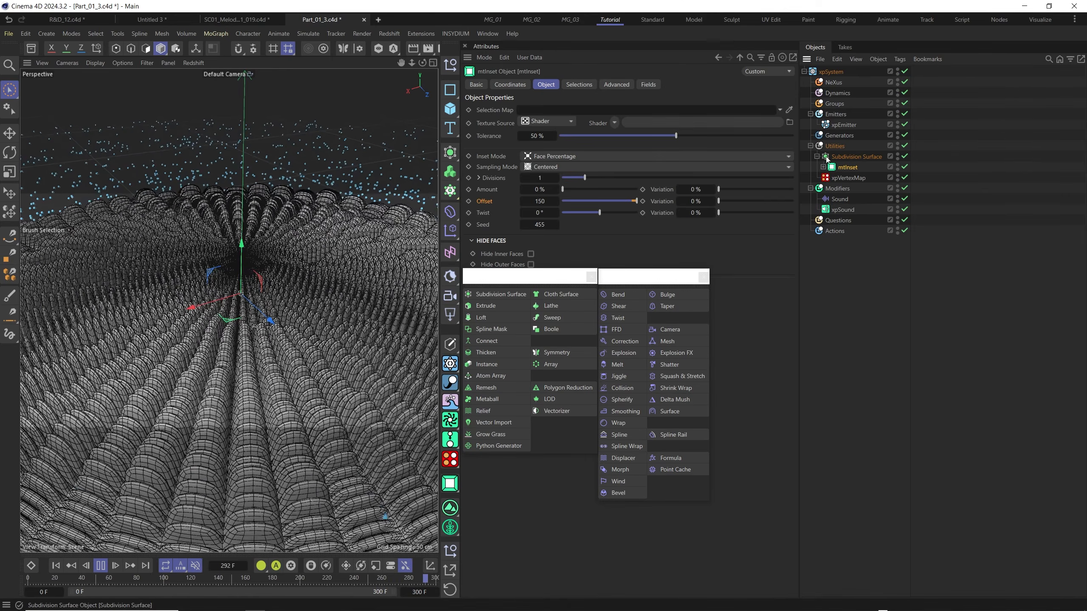
click(855, 156)
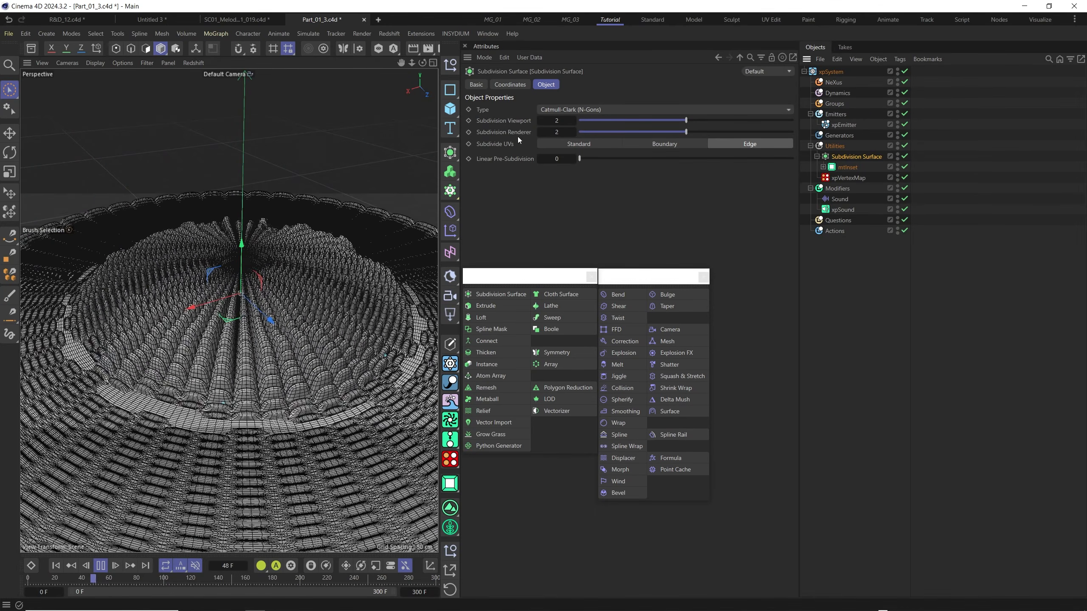
click(574, 121)
click(574, 130)
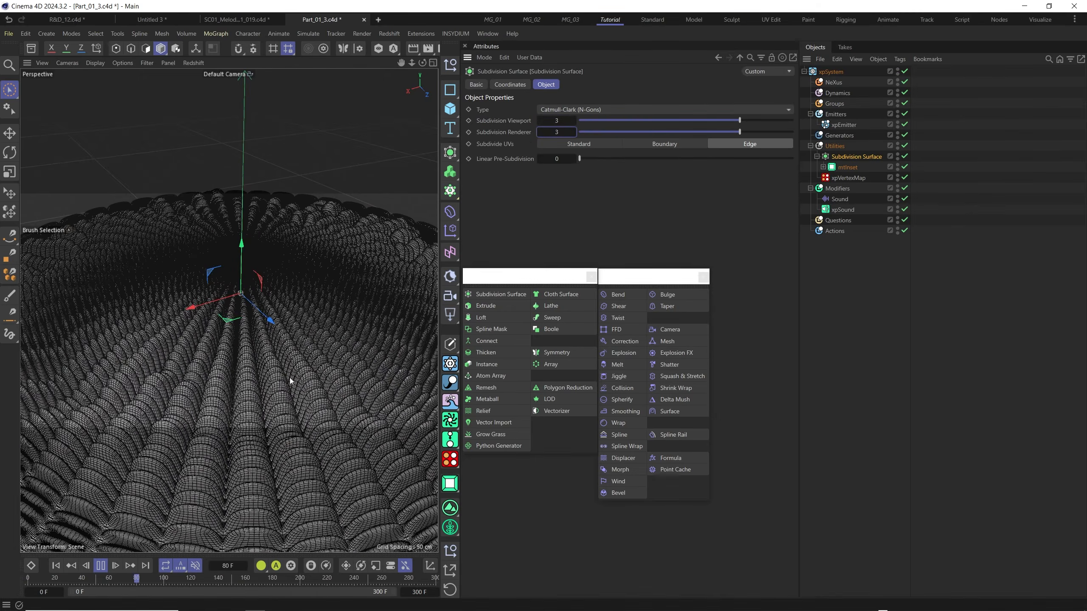
click(101, 565)
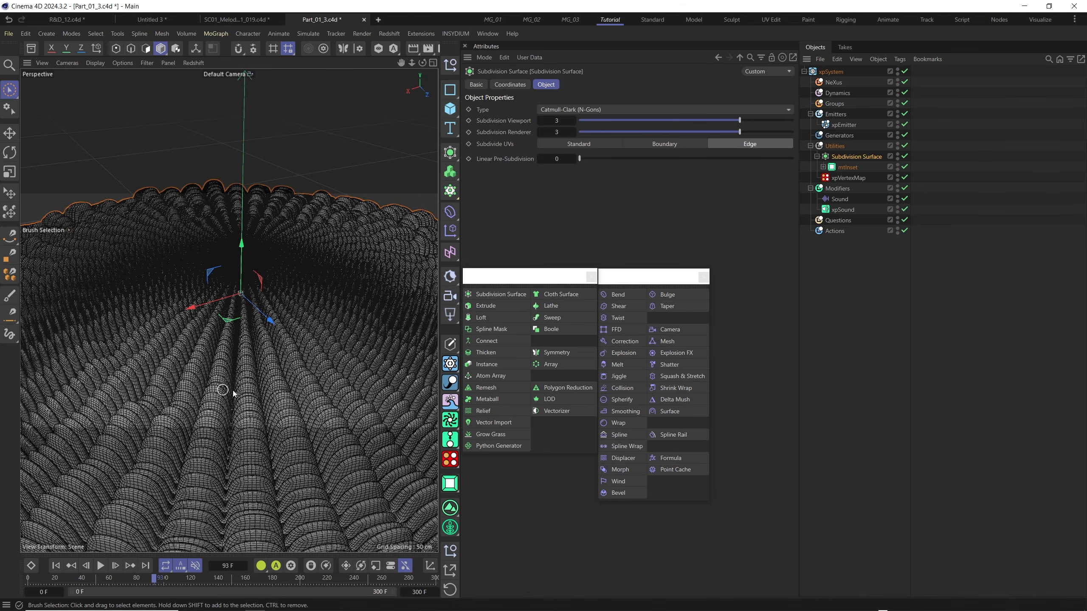
Add a Smoothing deformer to Utilities above the Subdivision Surface, with Iterations at 48 and Stiffness at 55%.
click(626, 412)
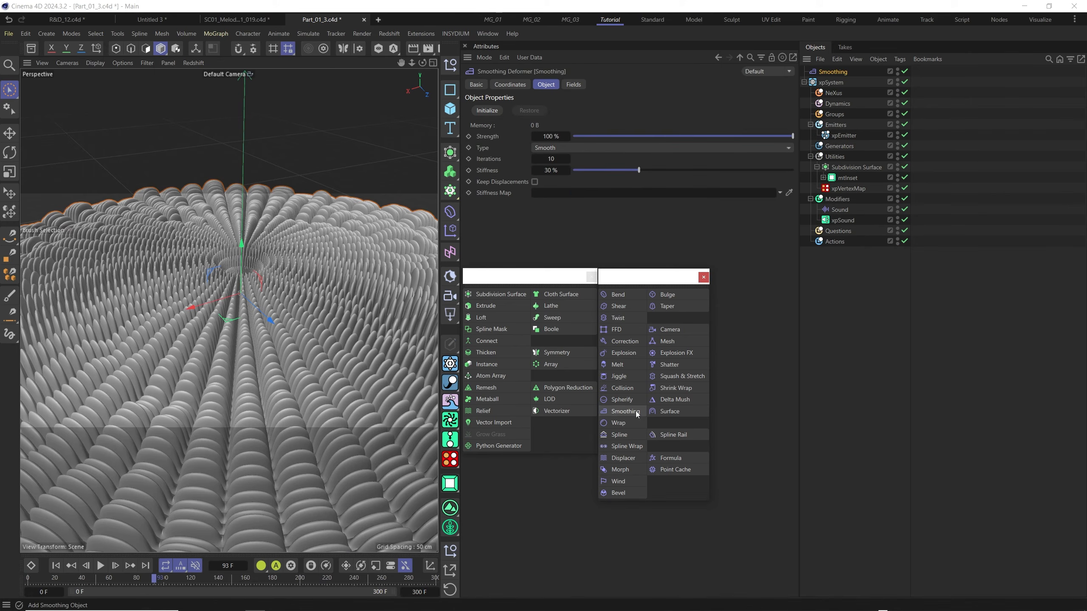
drag(830, 73, 840, 159)
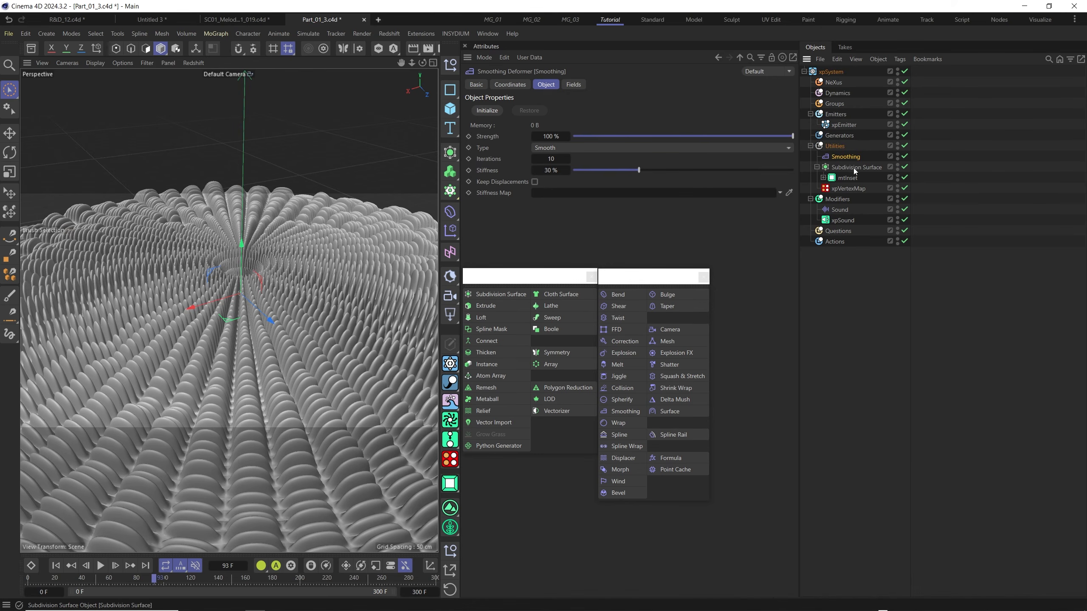
click(816, 166)
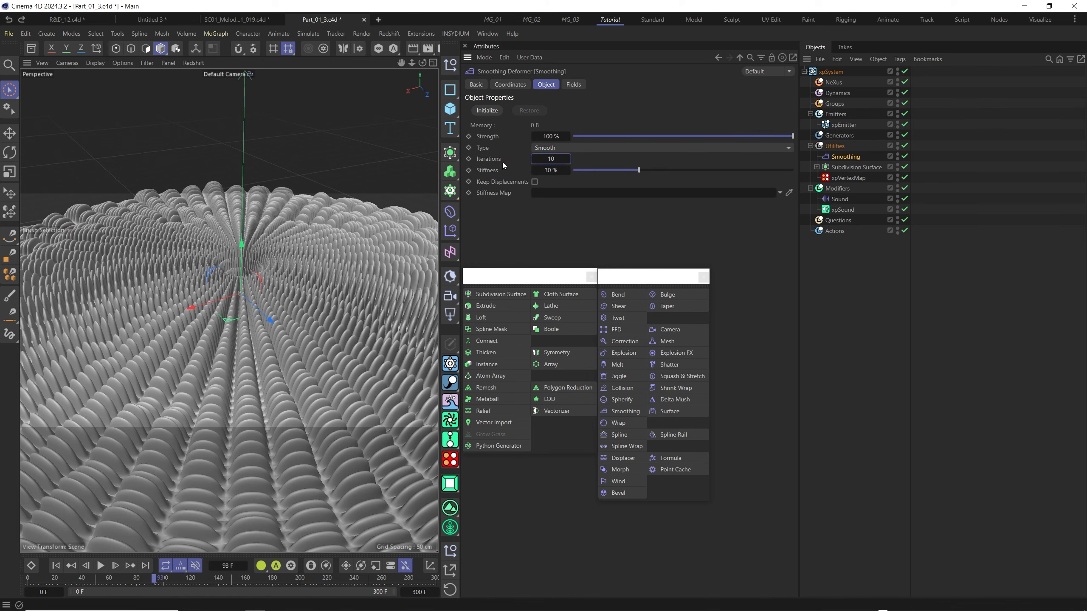
drag(550, 159, 572, 160)
drag(640, 169, 652, 168)
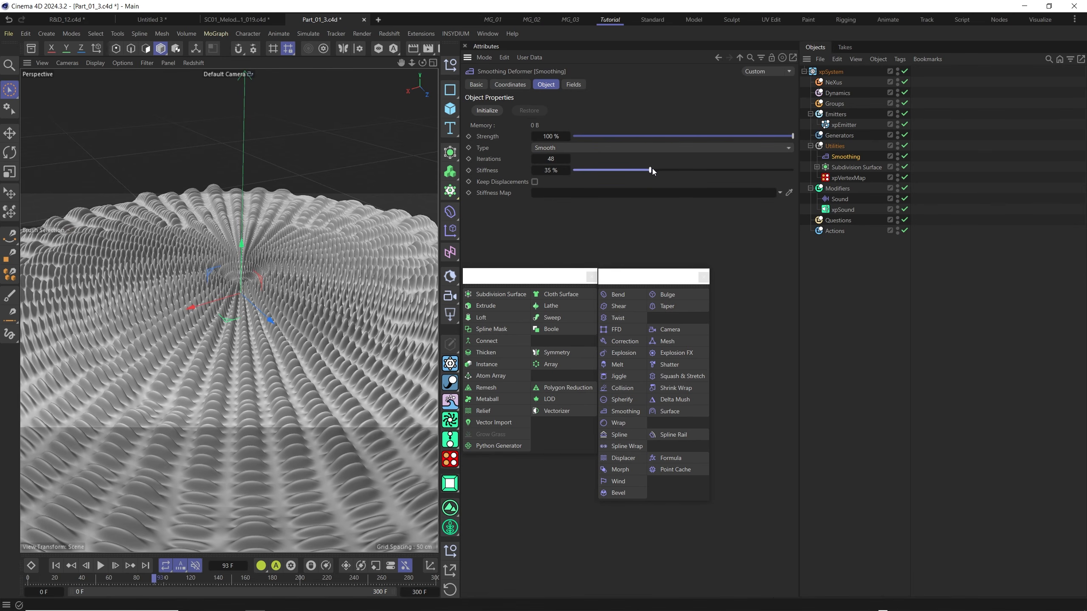
Set the Offset of mtInset to 250 and check the extruded surface from another angle.
click(816, 167)
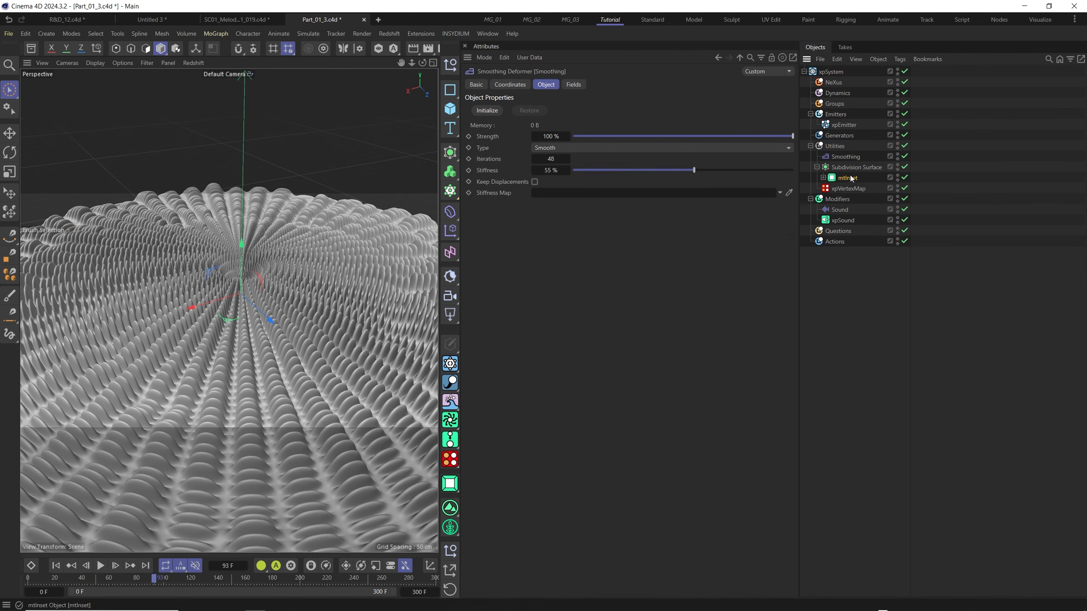
click(849, 177)
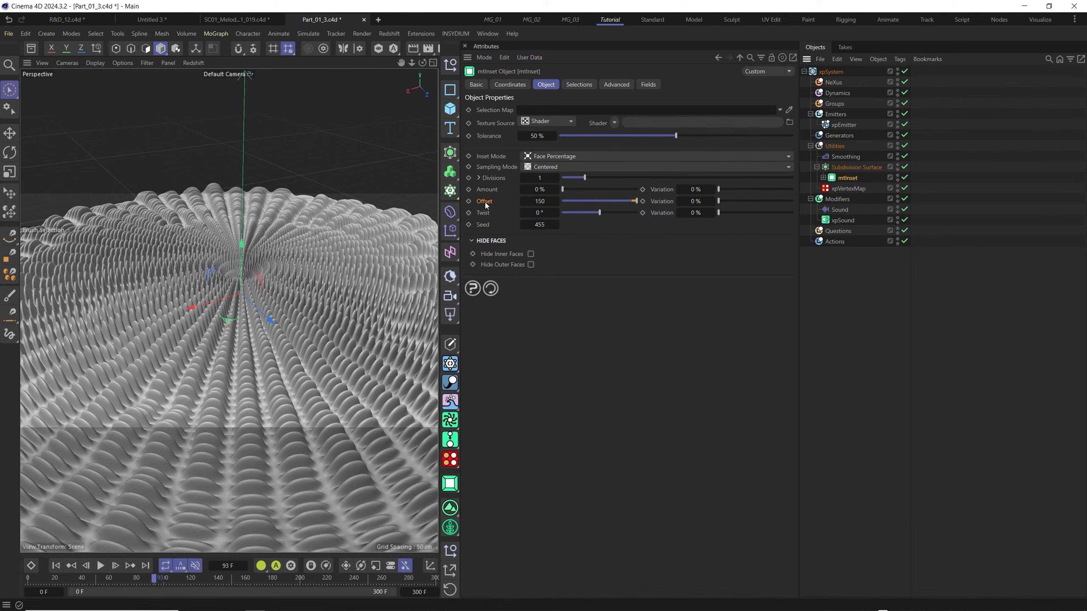
click(555, 205)
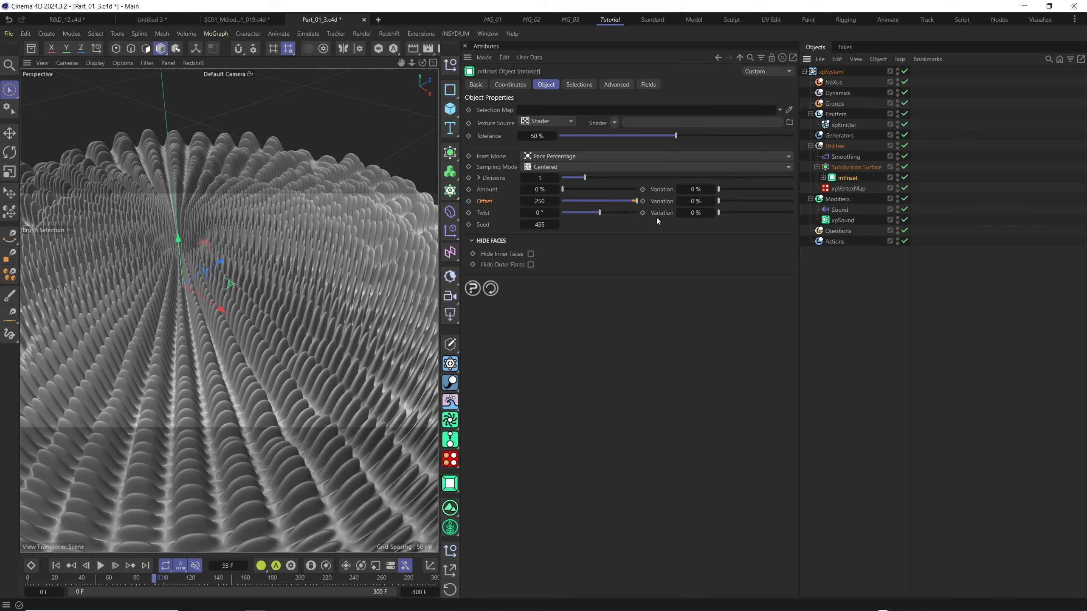
click(855, 166)
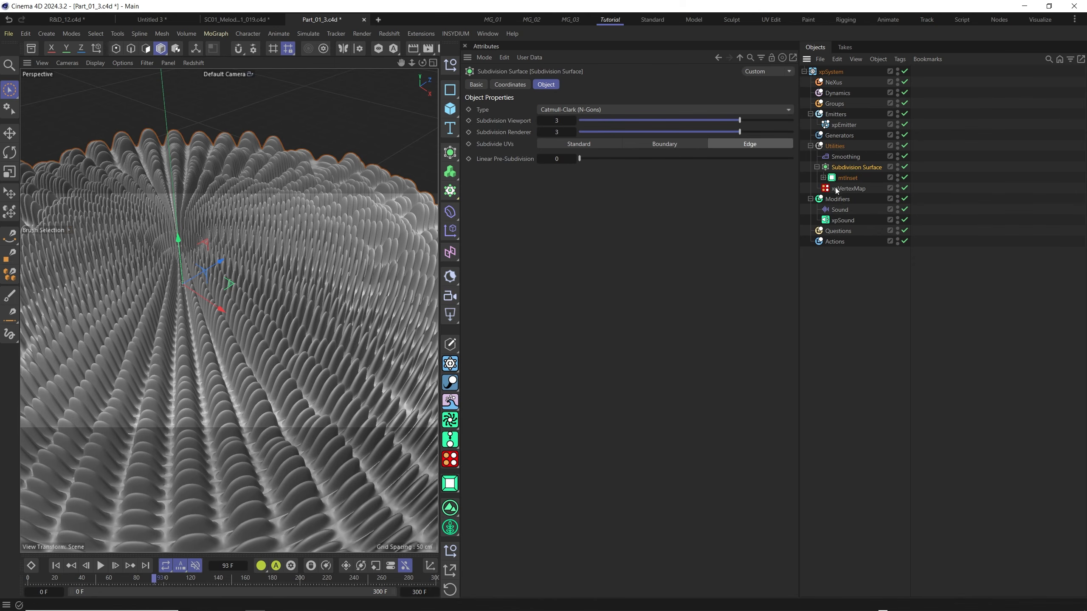
click(845, 157)
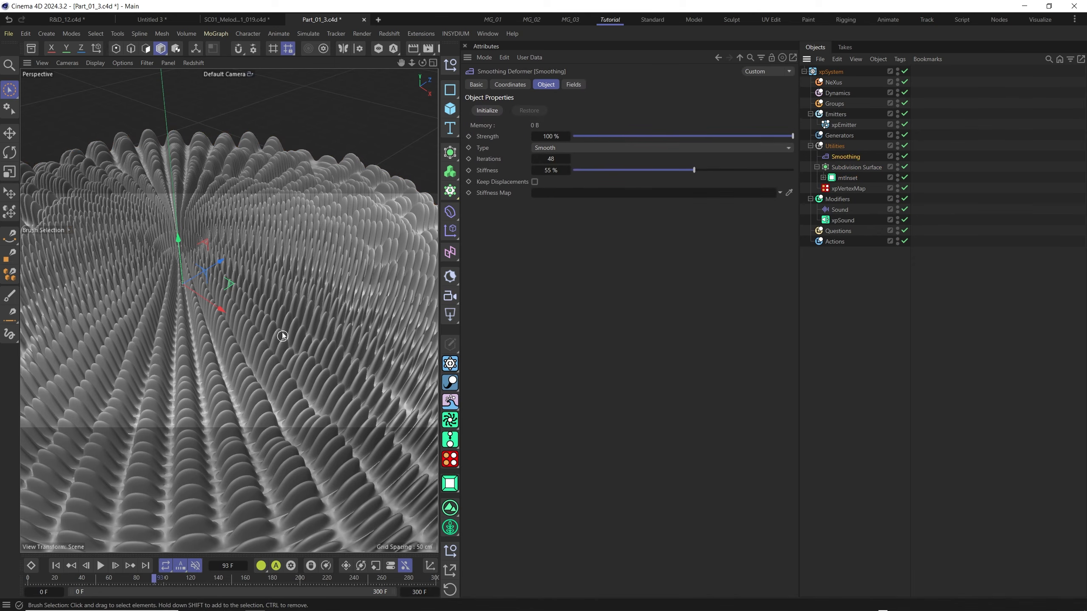
alt+drag(208, 342, 357, 341)
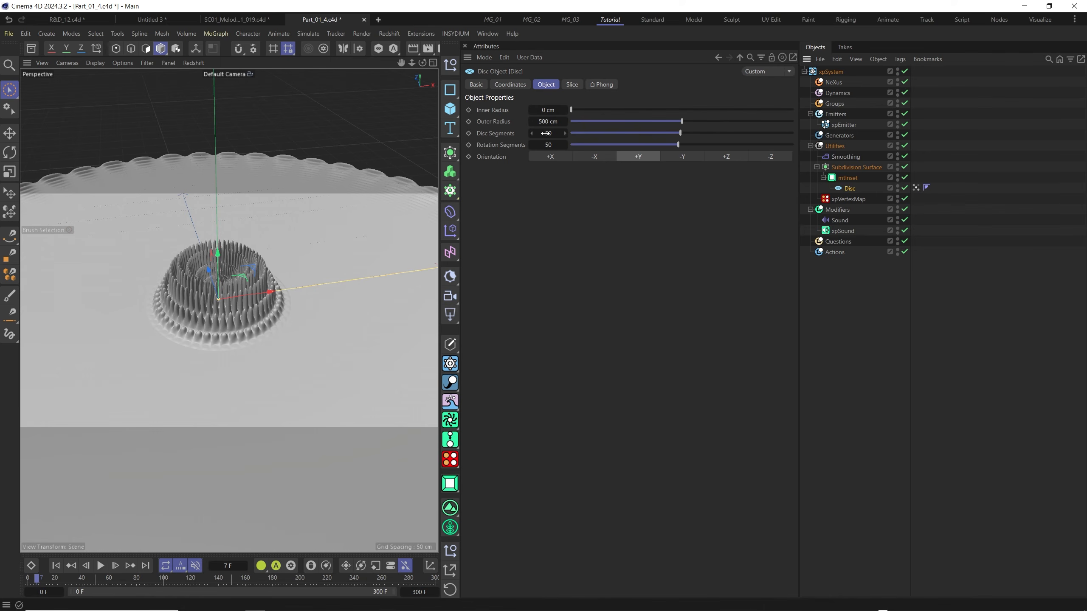
Set the Disc's Disc Segments and Rotation Segments to 25 and preview the animation.
click(546, 133)
text(25)
key(Tab)
text(25)
key(Return)
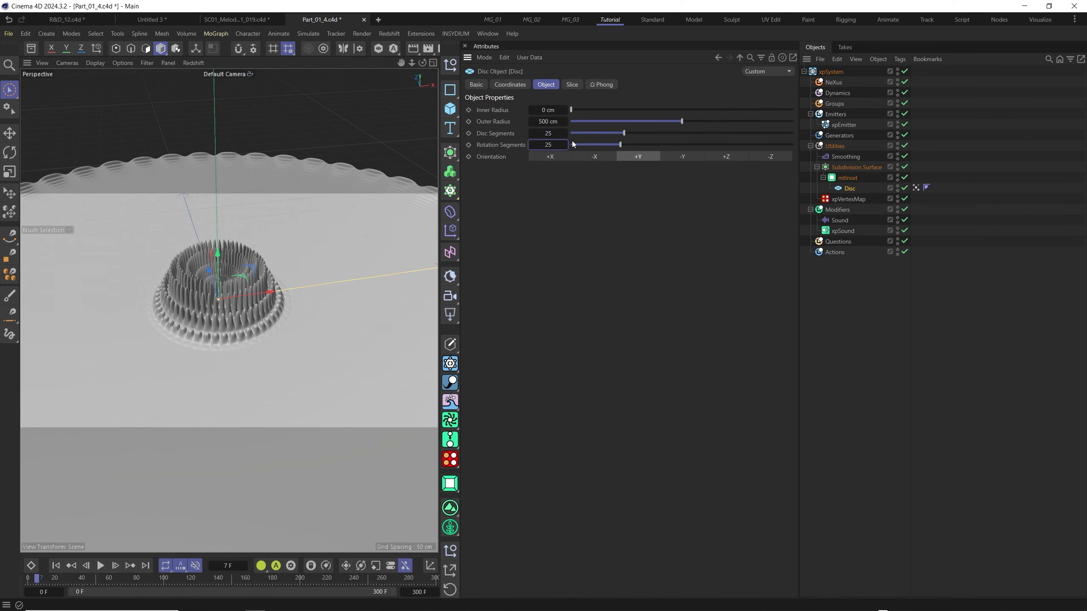
click(101, 566)
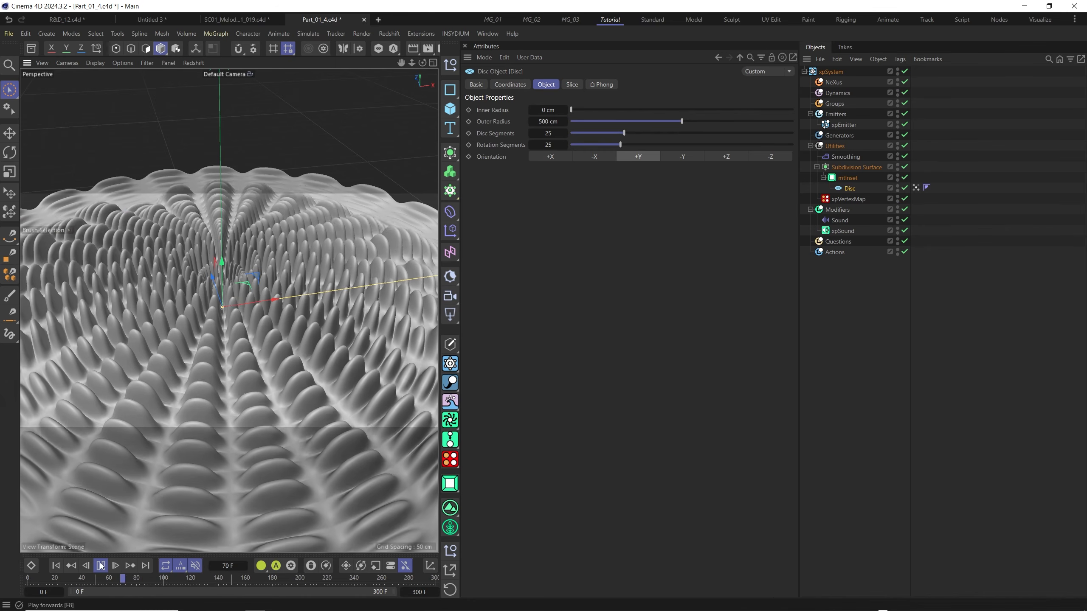
key(F8)
Add an Invert modifier layer above Delay in mtInset's Fields and preview the animation.
click(847, 177)
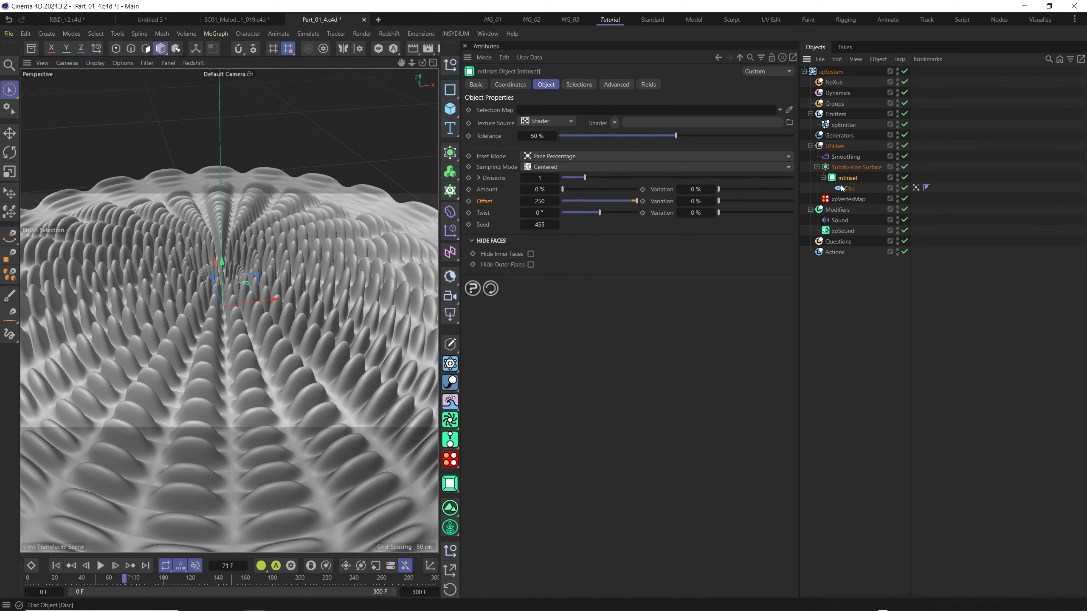
click(648, 85)
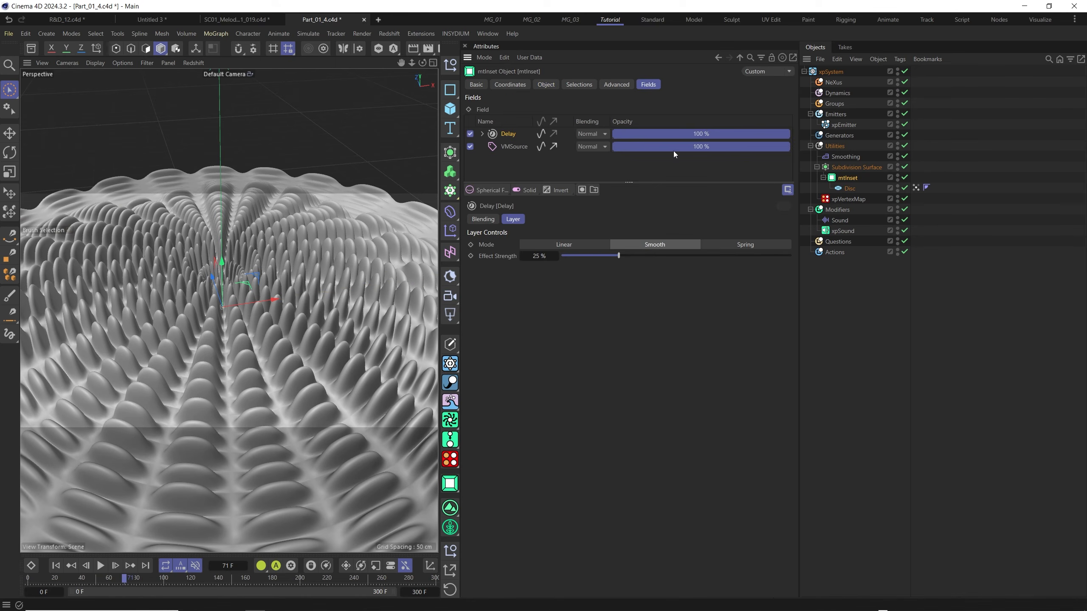
click(565, 192)
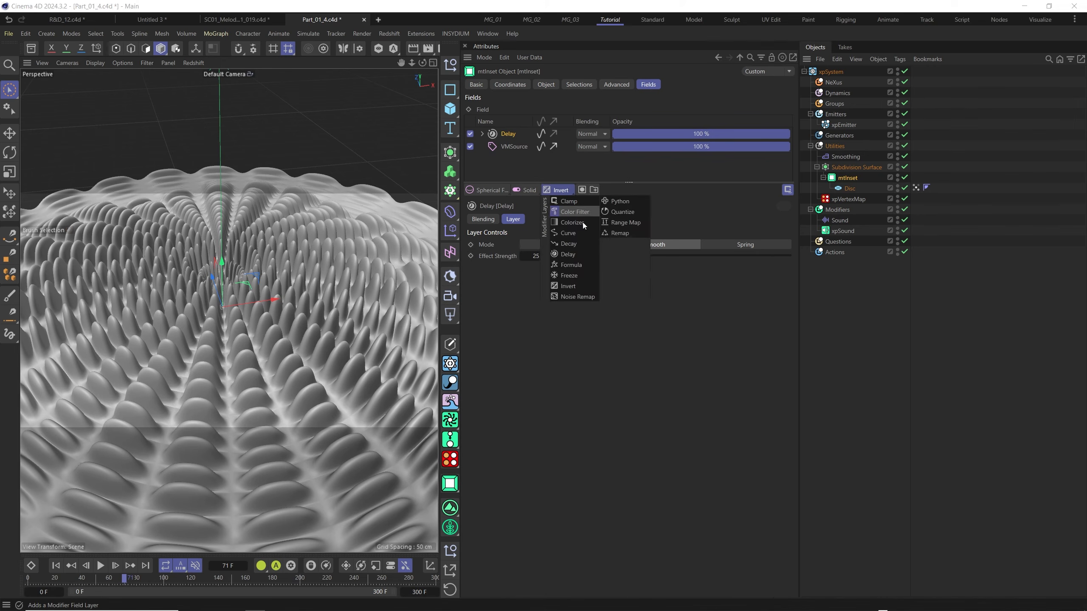
click(584, 288)
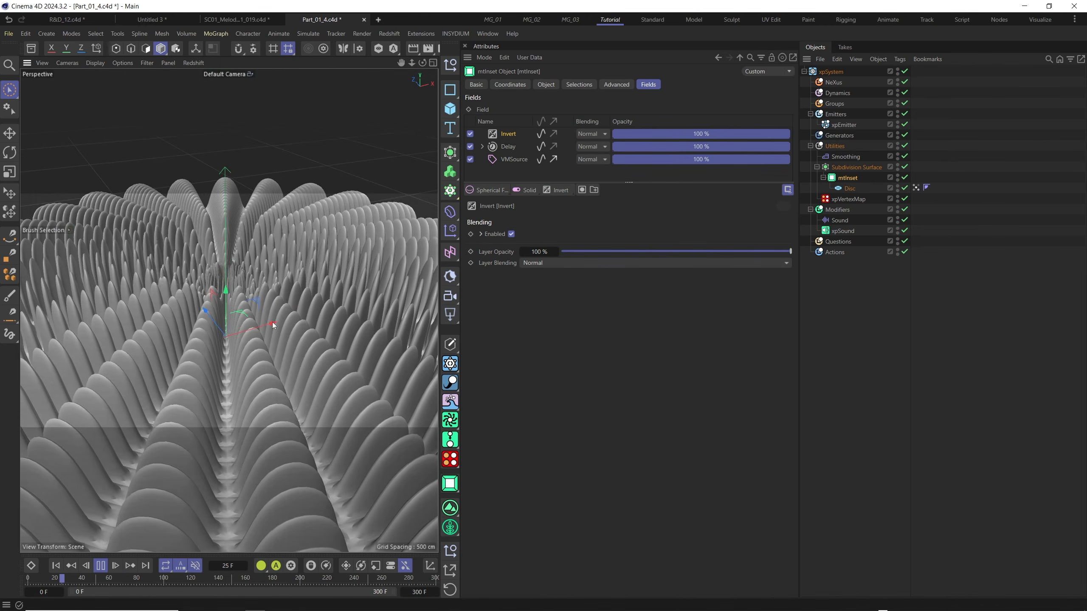
mouse_move(247, 332)
alt+middle_down()
mouse_move(280, 317)
mouse_move(256, 326)
alt+middle_up()
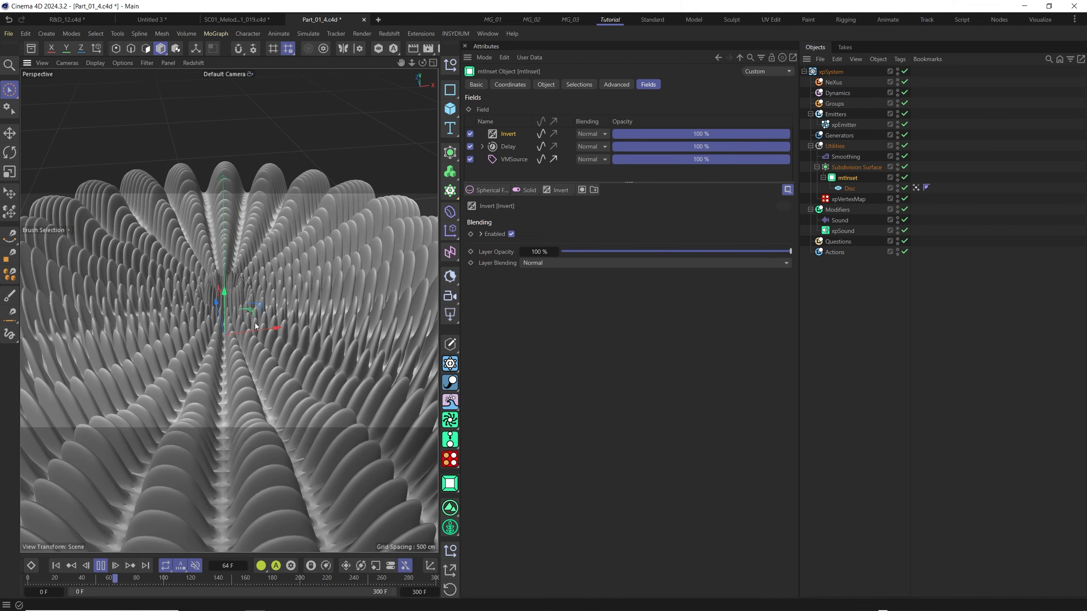
alt+drag(255, 326, 349, 305)
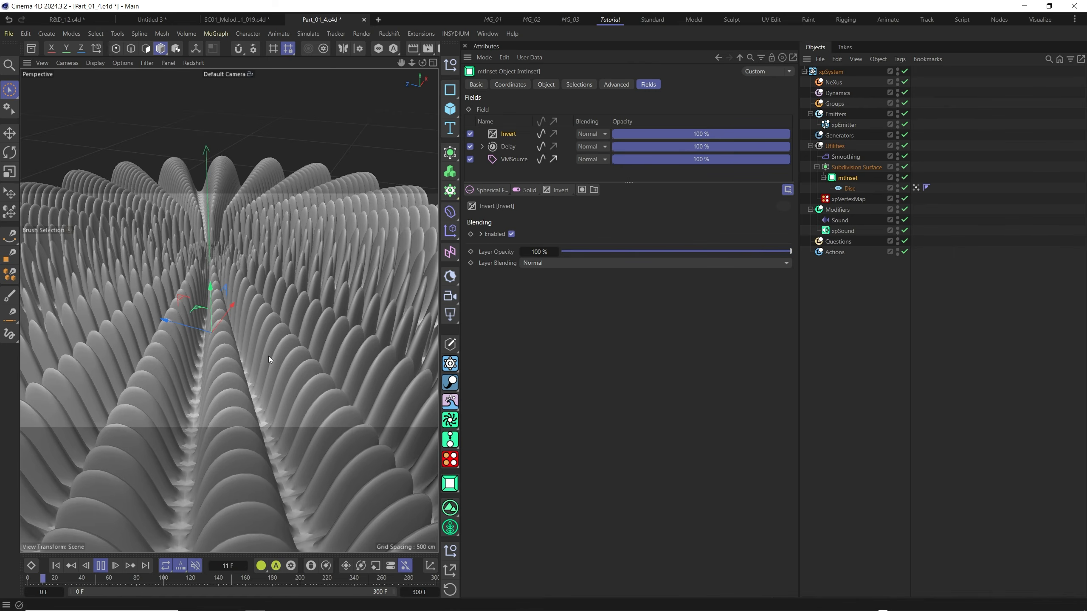
click(101, 565)
Add an mtSubDivider from MeshTools and place it under mtInset as the parent of the Disc.
click(455, 34)
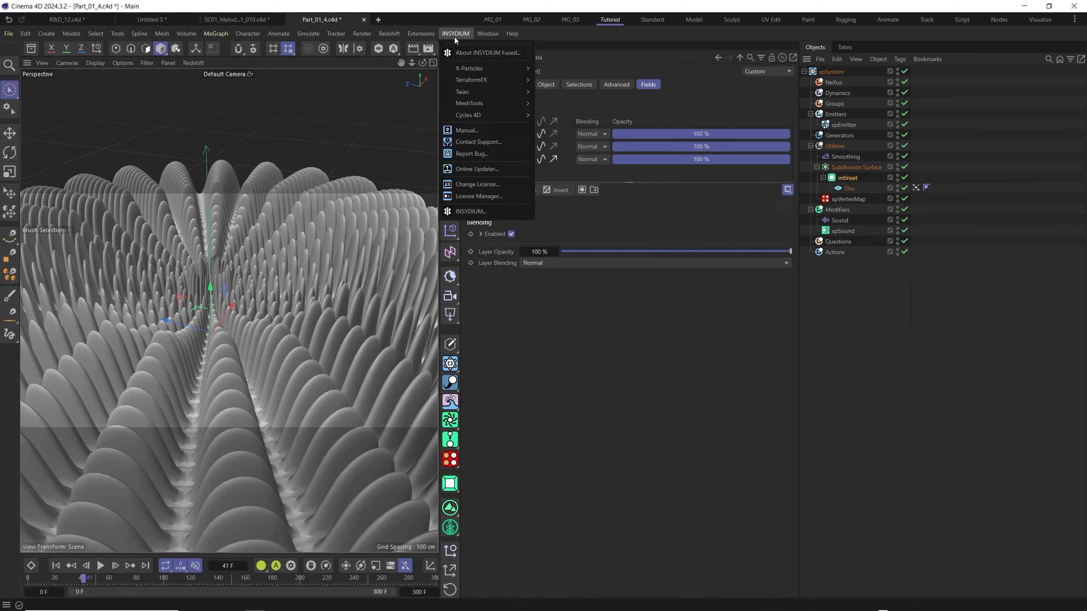
mouse_move(466, 103)
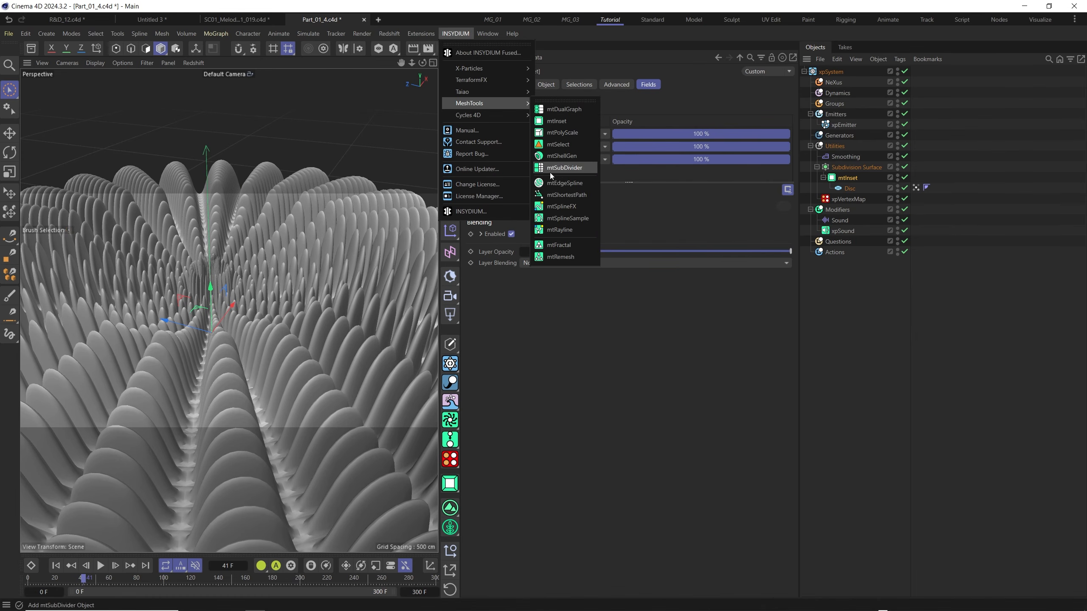
click(569, 168)
drag(836, 71, 857, 188)
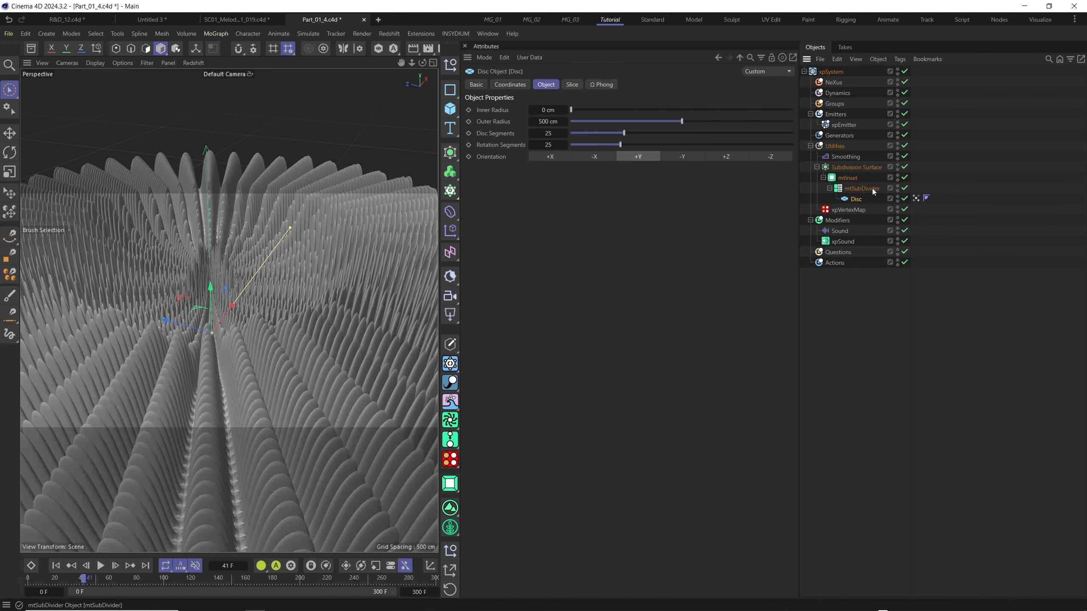
Load a Noise shader as the texture source of mtSubDivider.
click(872, 189)
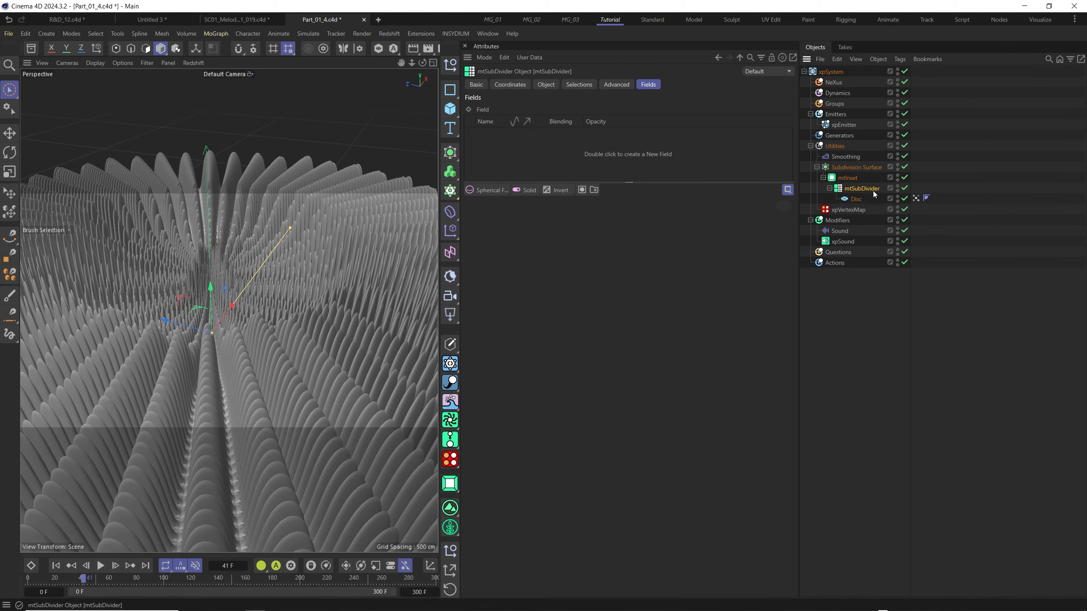
click(546, 85)
click(614, 123)
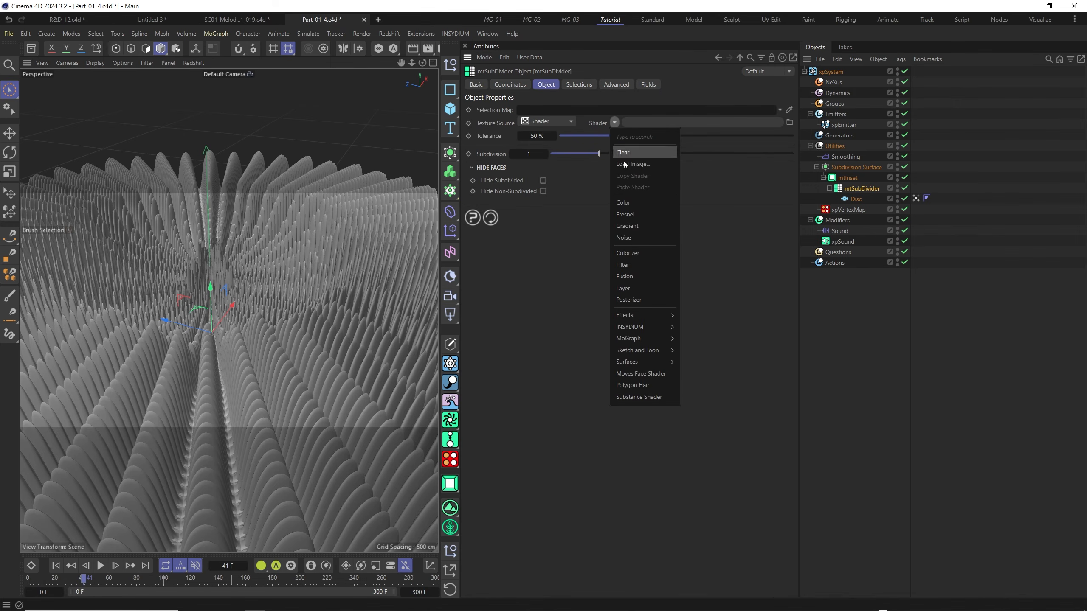
click(626, 239)
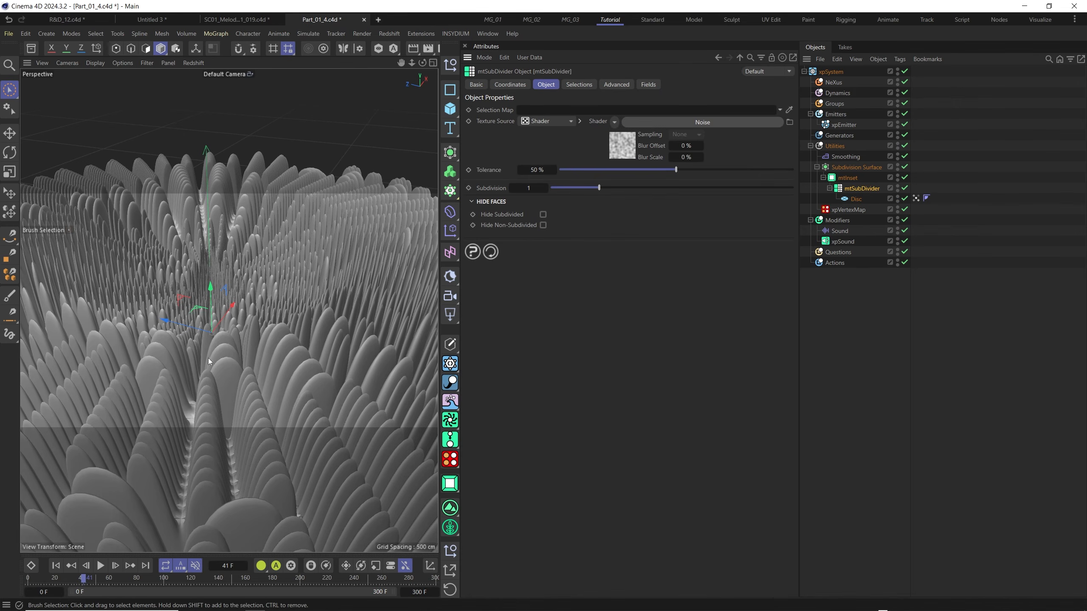
alt+drag(254, 318, 276, 319)
scroll(247, 325, down, 5)
Set the Brightness of mtSubDivider's Noise shader to 13% and its Contrast to -42%.
click(622, 150)
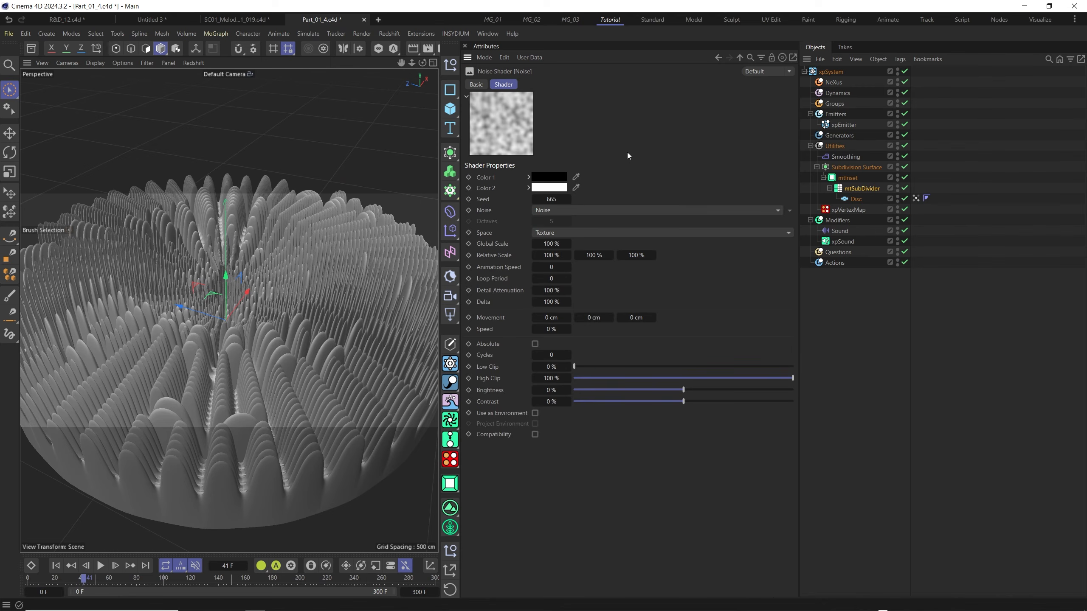
click(558, 210)
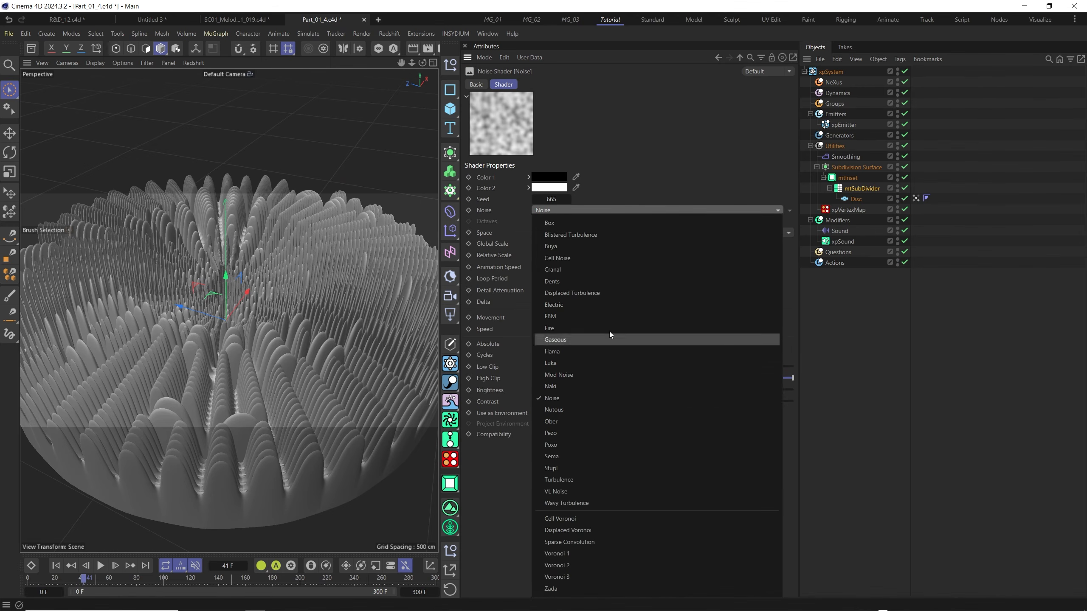
click(503, 294)
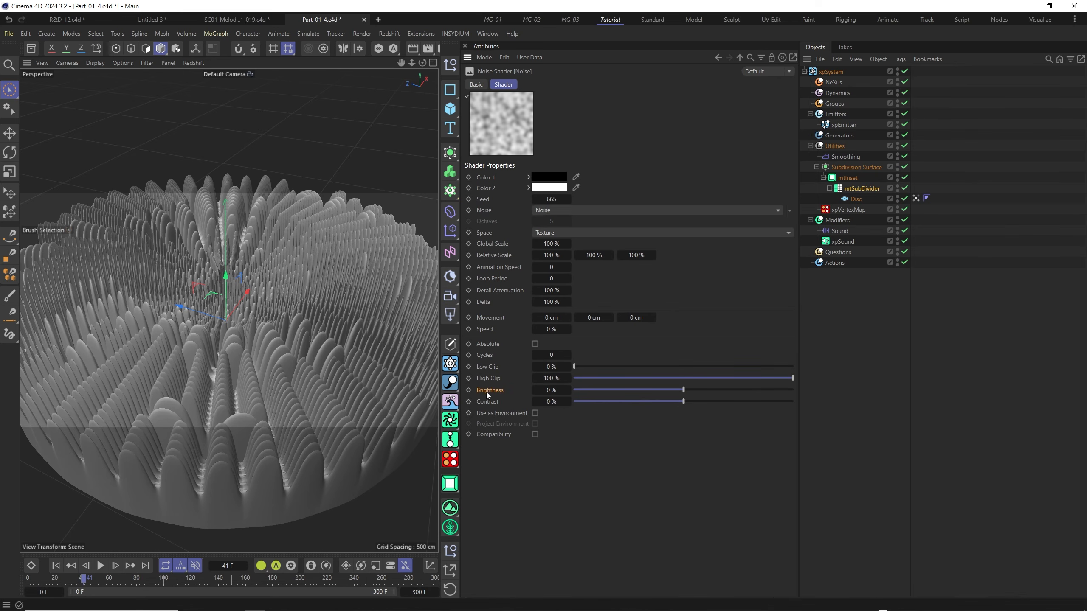
drag(686, 390, 637, 403)
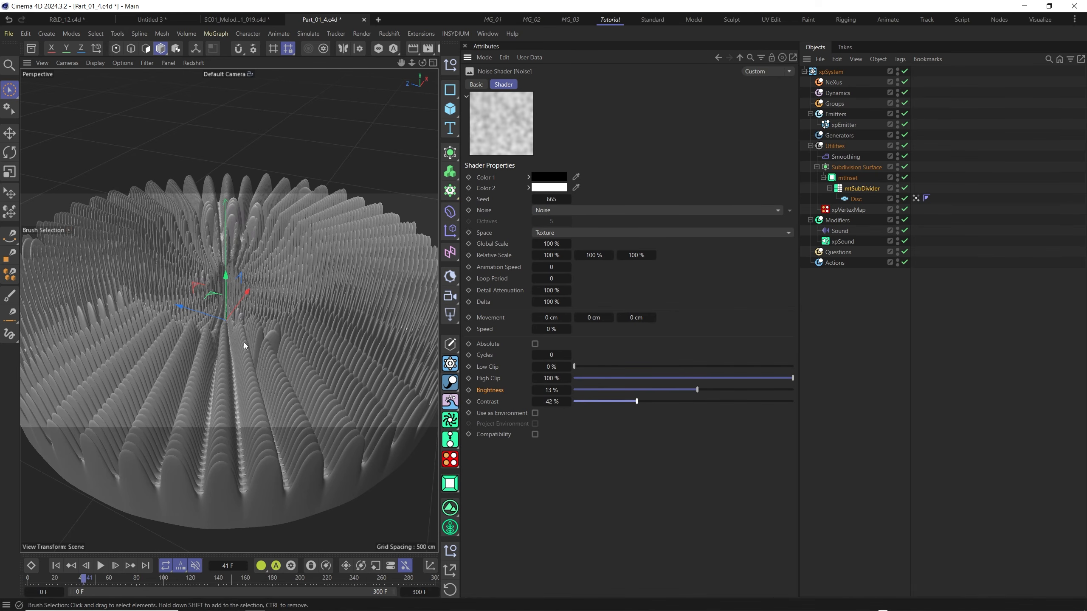
Reset the Brightness and Contrast of mtSubDivider's Noise shader to their defaults.
right_click(569, 391)
right_click(568, 403)
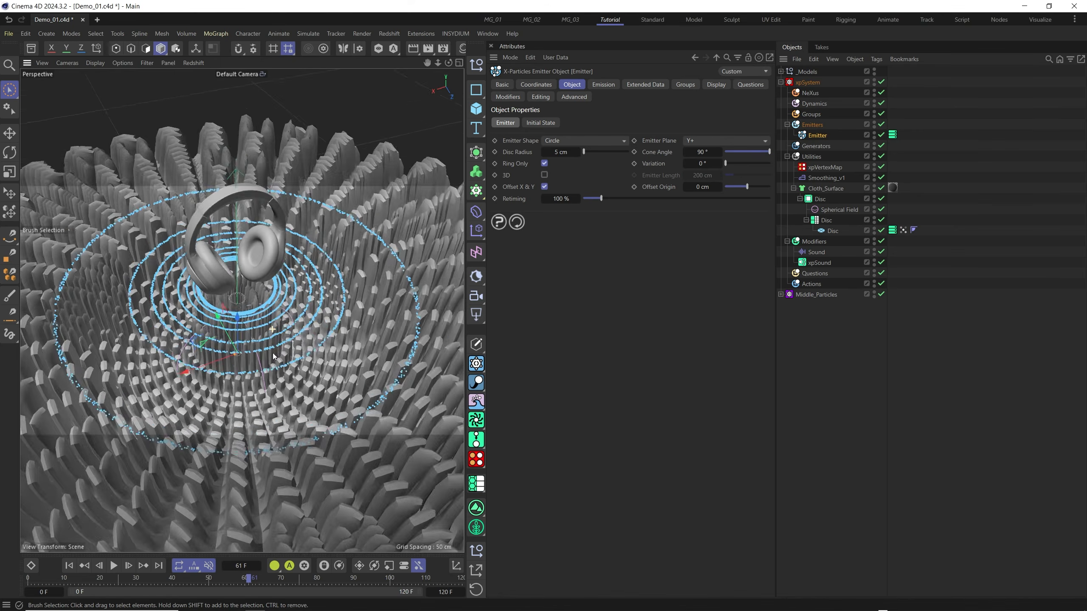
Review the Emitter's Emission settings and the Disc's object properties in the Demo_01.c4d scene.
scroll(274, 331, down, 2)
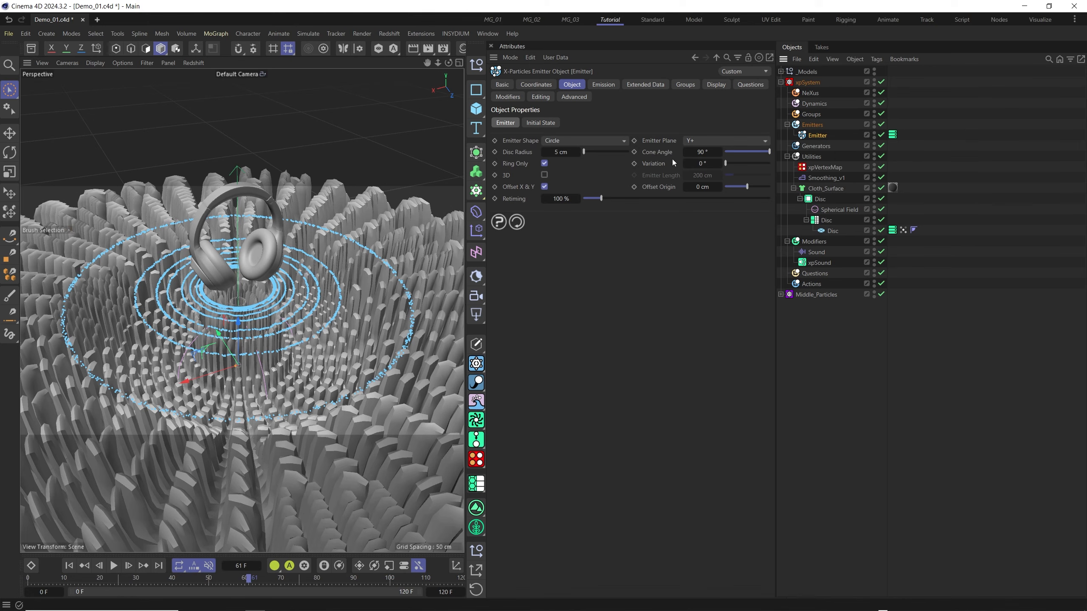
click(603, 84)
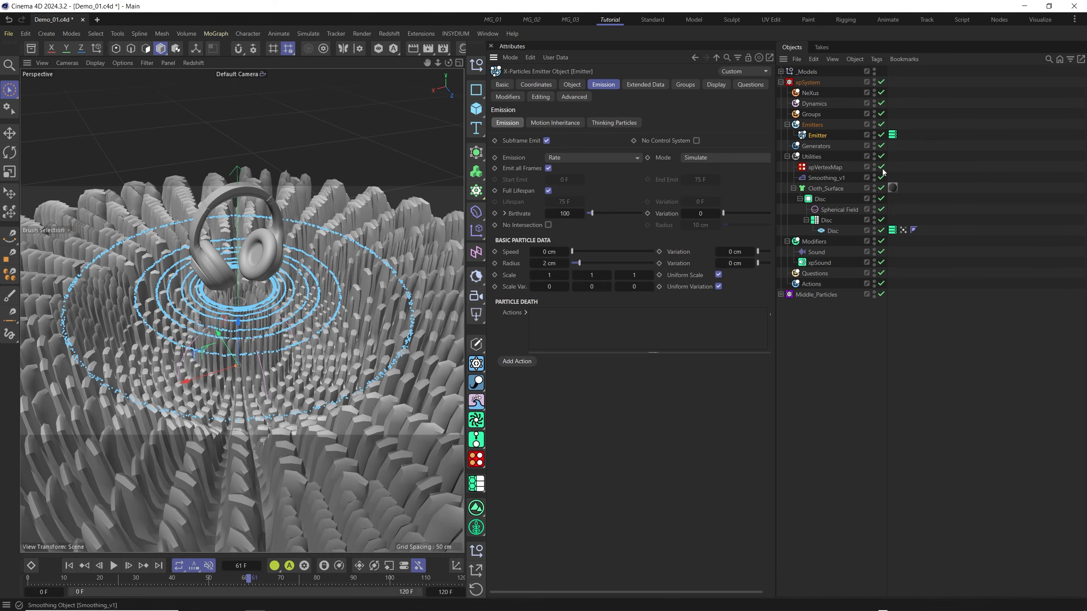
click(832, 231)
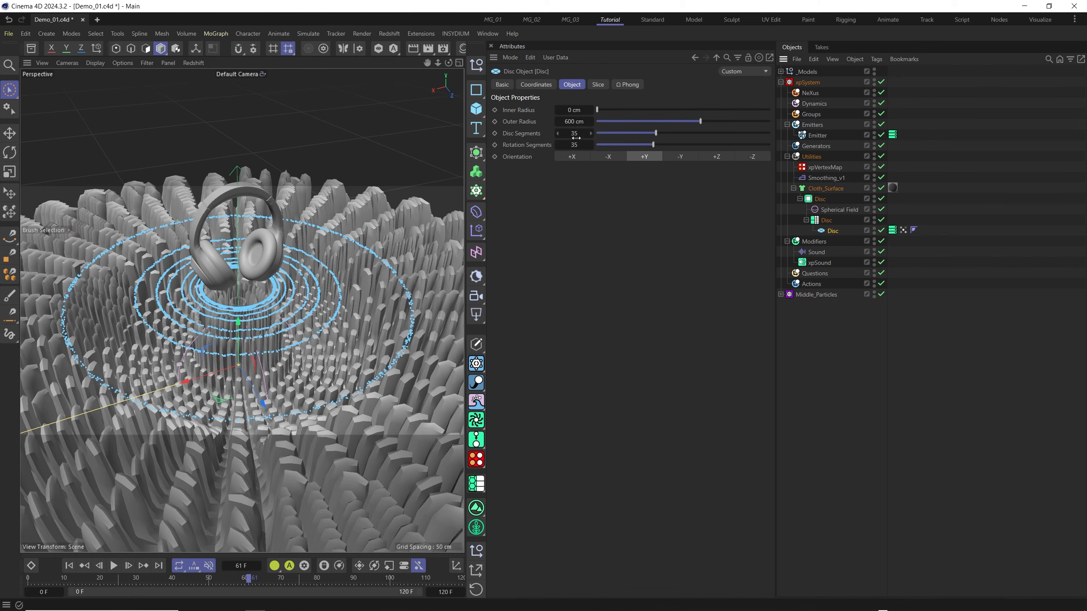
Examine the xpVertexMap's range falloff and its curve presets, plus the Smoothing deformer and Cloth_Surface object properties.
click(823, 167)
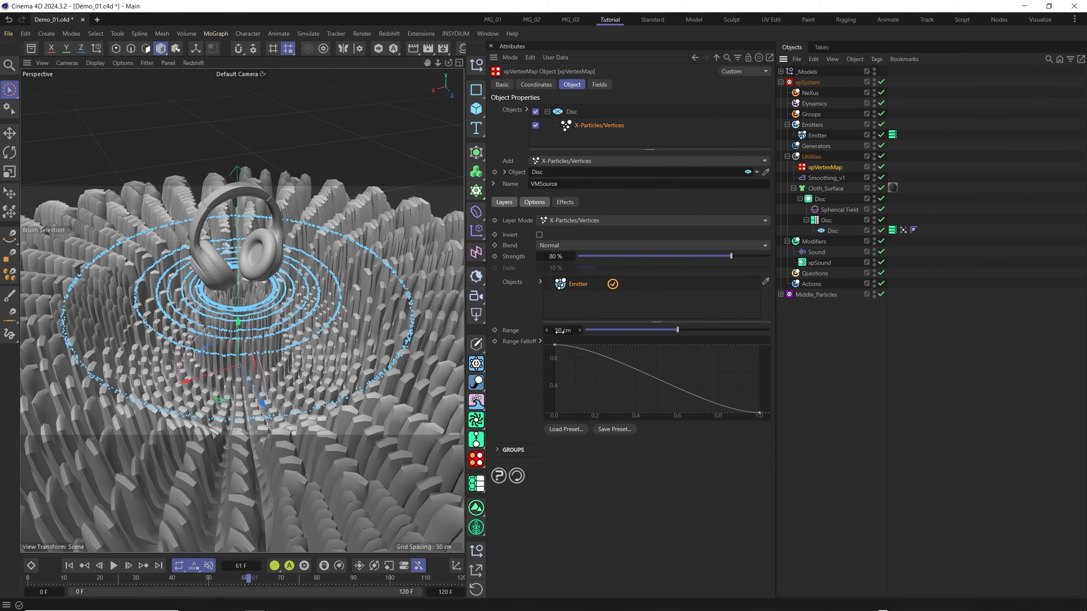
click(569, 430)
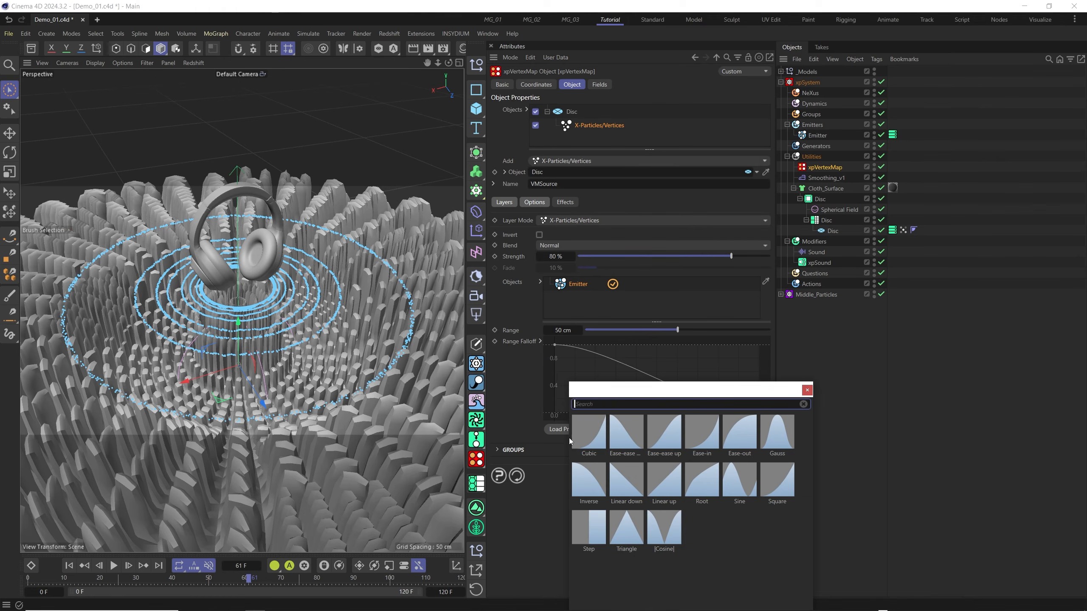
click(514, 383)
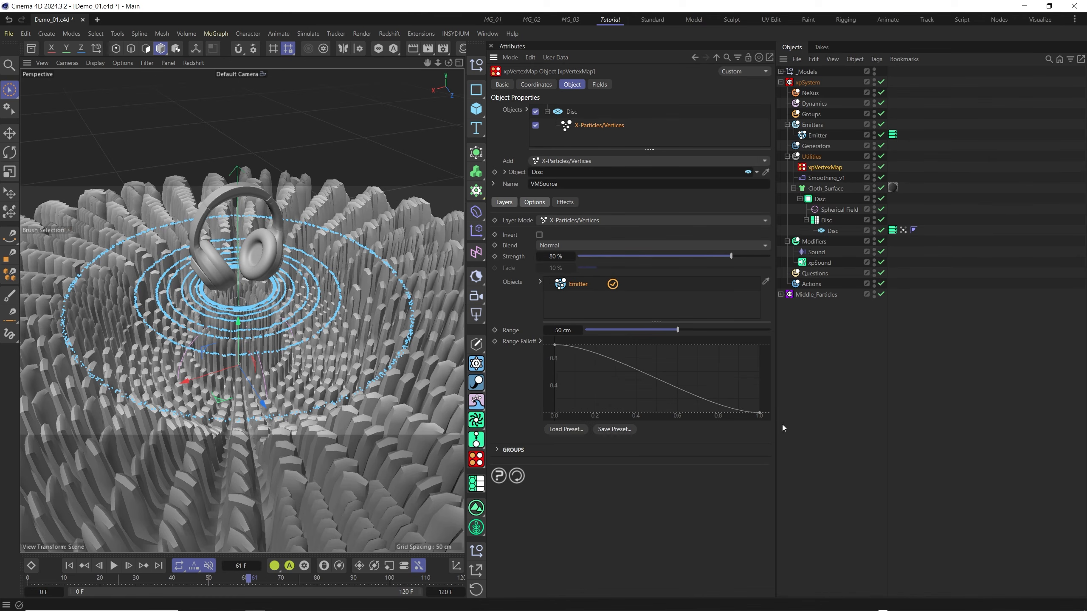
click(817, 179)
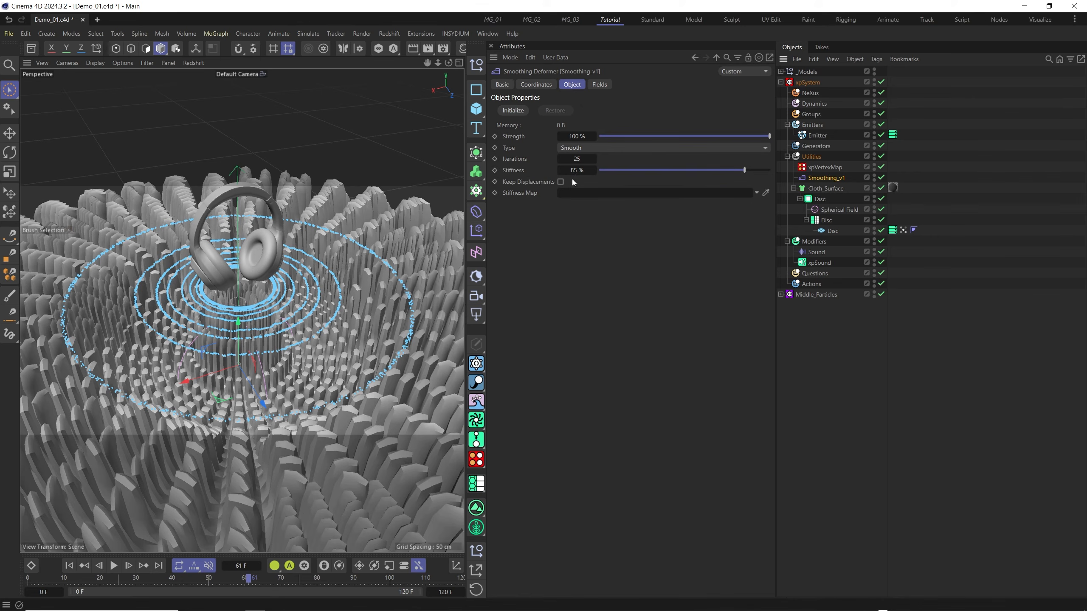
click(826, 189)
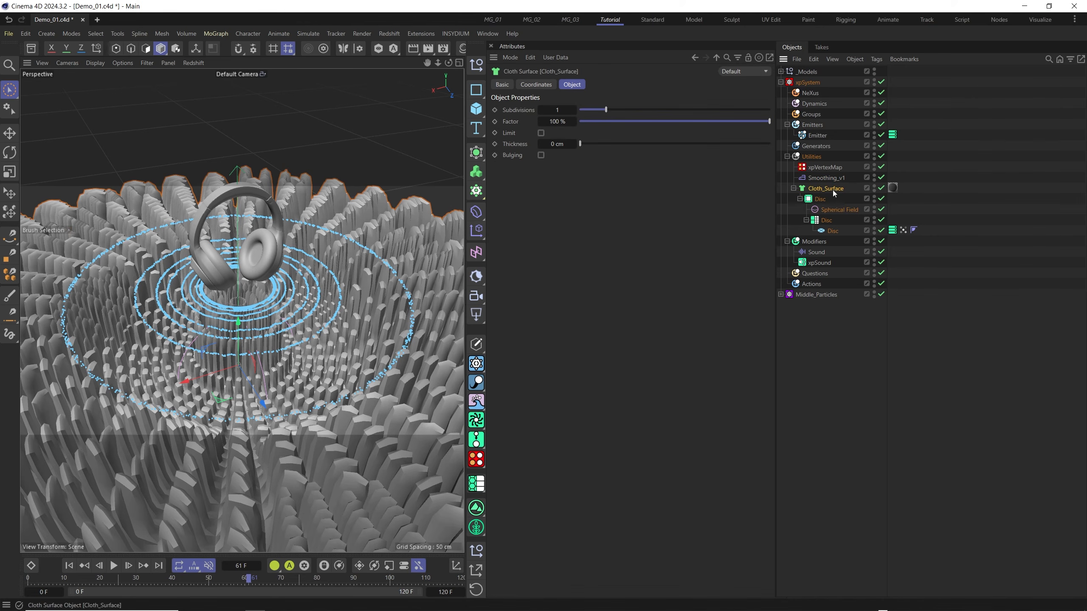
click(476, 152)
Examine the mtInset object's Offset and Twist settings and its Center, Delay, Invert and VMSource field layers.
click(820, 199)
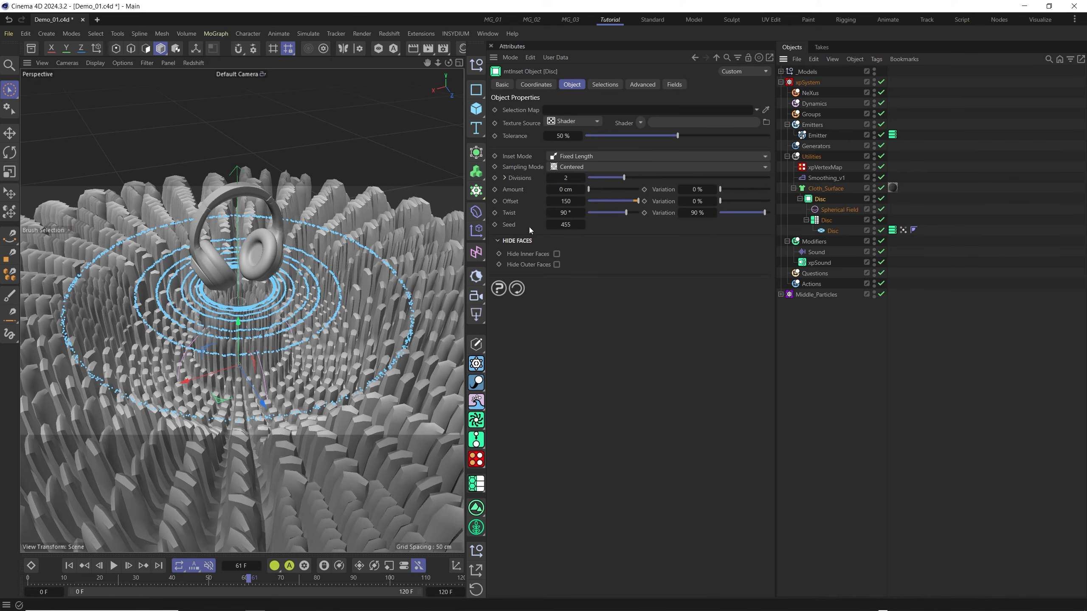
click(604, 213)
mouse_move(606, 214)
mouse_down()
mouse_move(639, 211)
mouse_move(617, 212)
mouse_move(627, 210)
mouse_up()
mouse_move(764, 213)
mouse_down()
mouse_move(723, 214)
mouse_move(772, 214)
mouse_move(764, 235)
mouse_up()
click(681, 86)
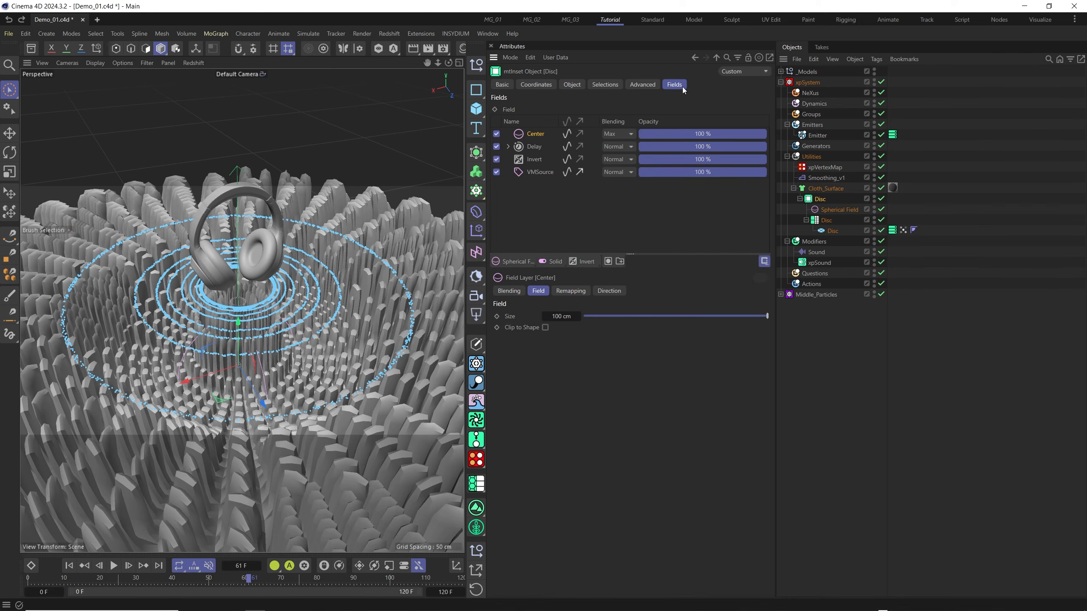
click(536, 148)
click(528, 174)
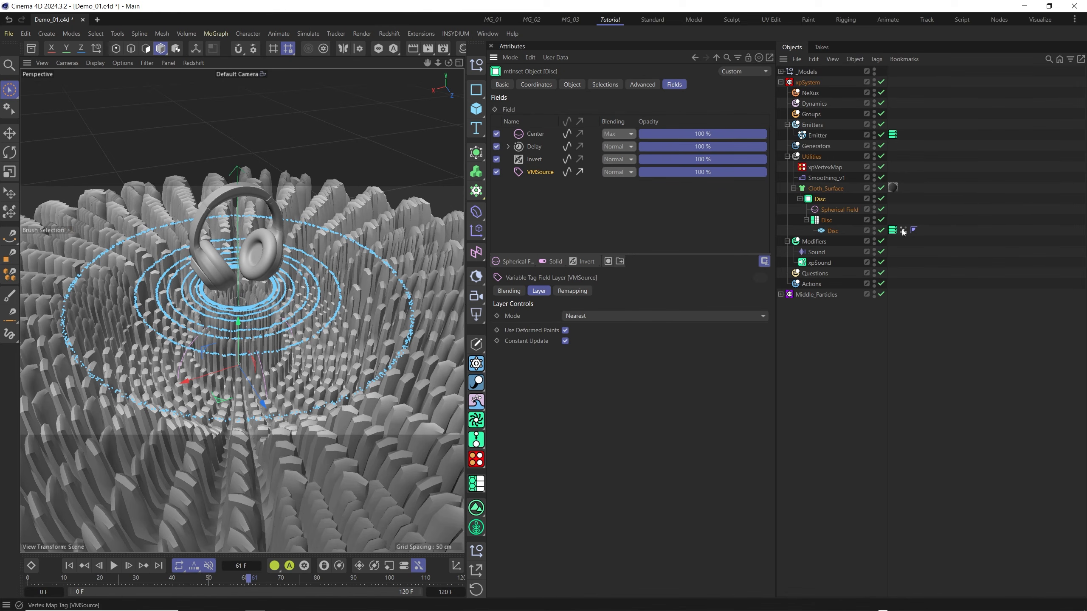
click(535, 135)
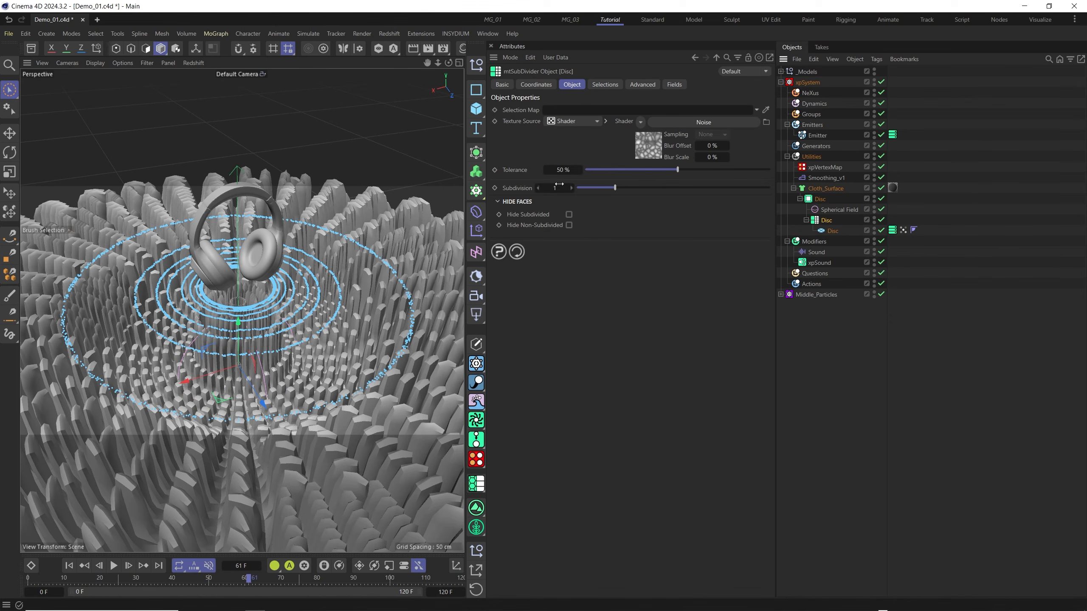
Inspect the Noise shader texture source of mtSubDivider and the available shader options.
click(640, 123)
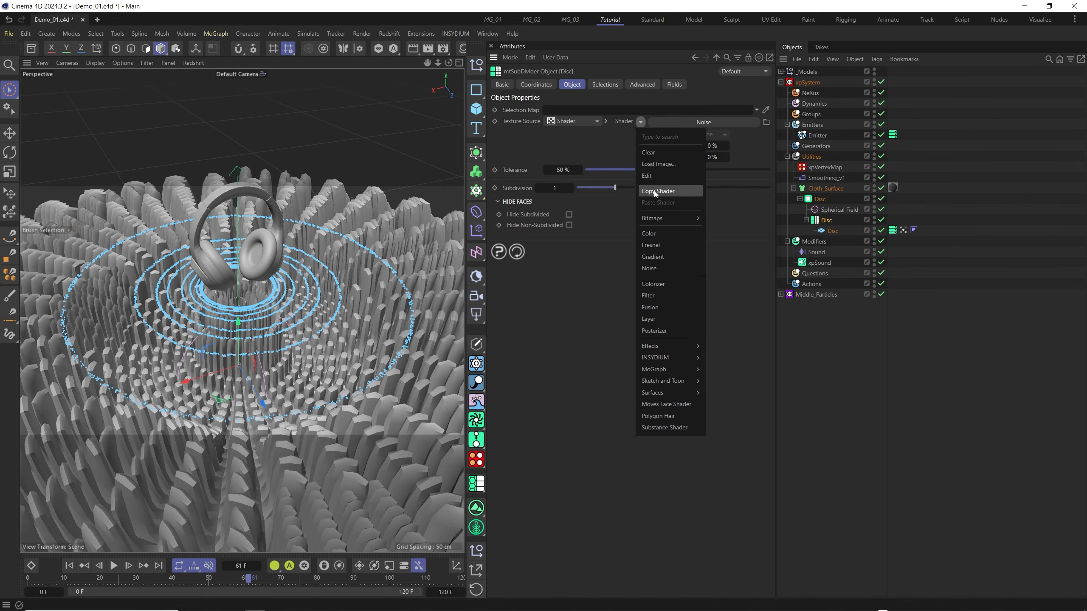
click(660, 267)
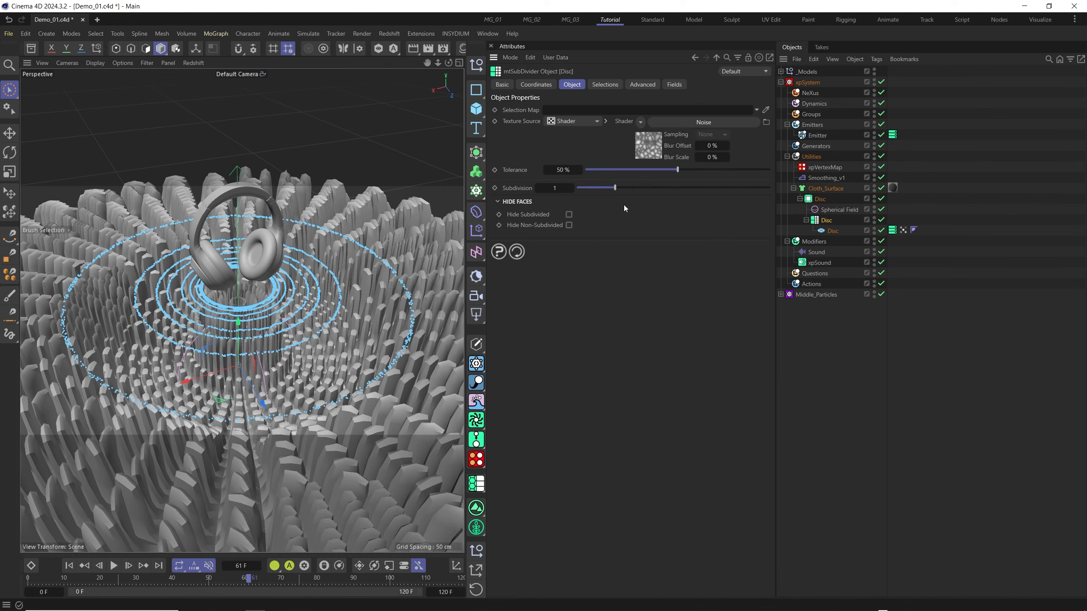
click(651, 146)
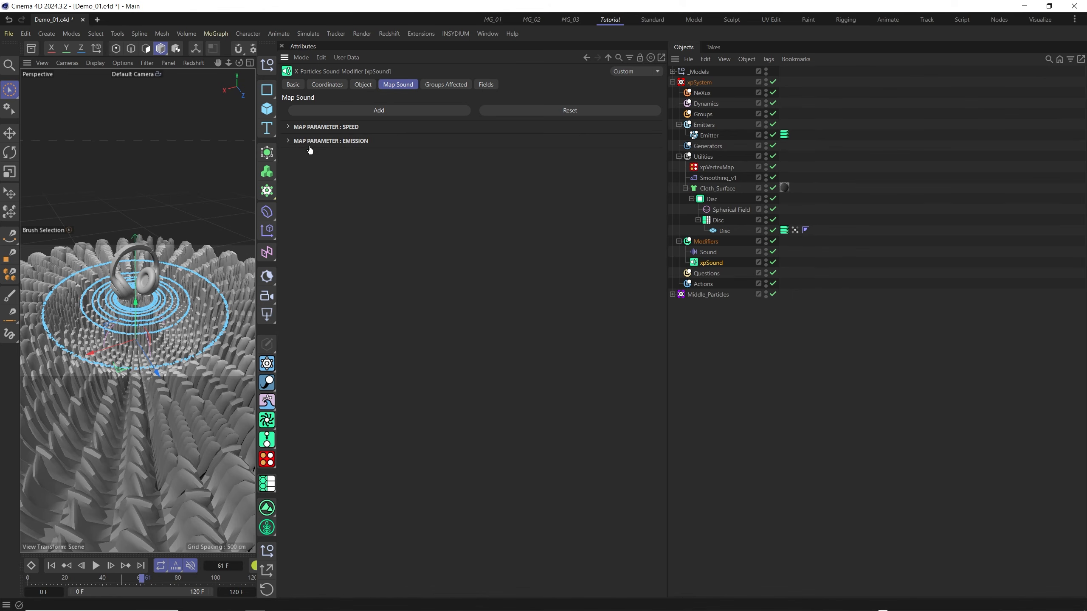
Examine xpSound's Speed map parameter and browse the curve presets for its Map spline.
click(291, 128)
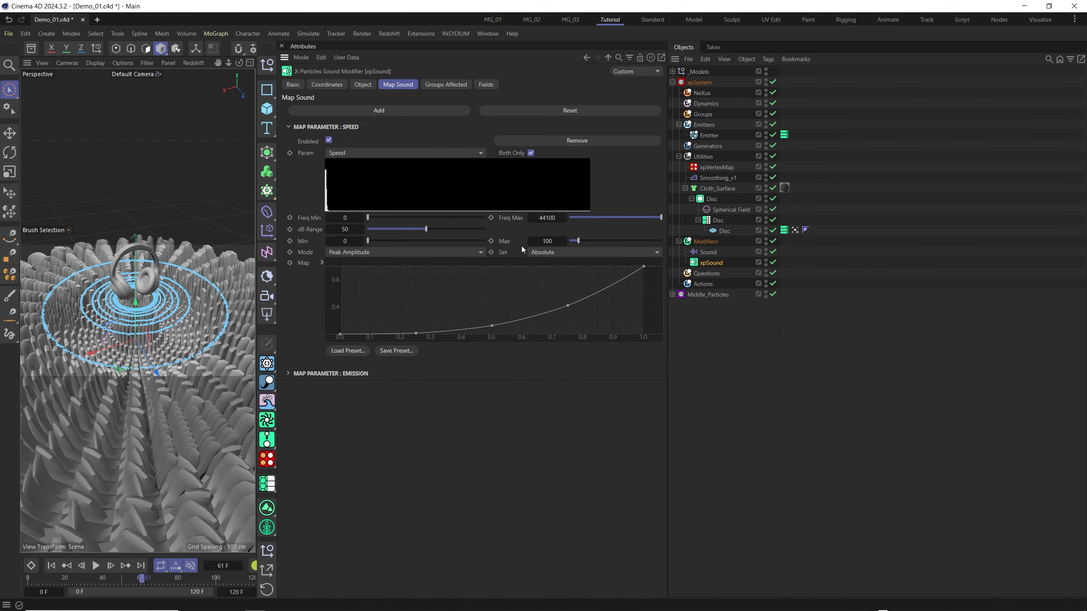
click(348, 352)
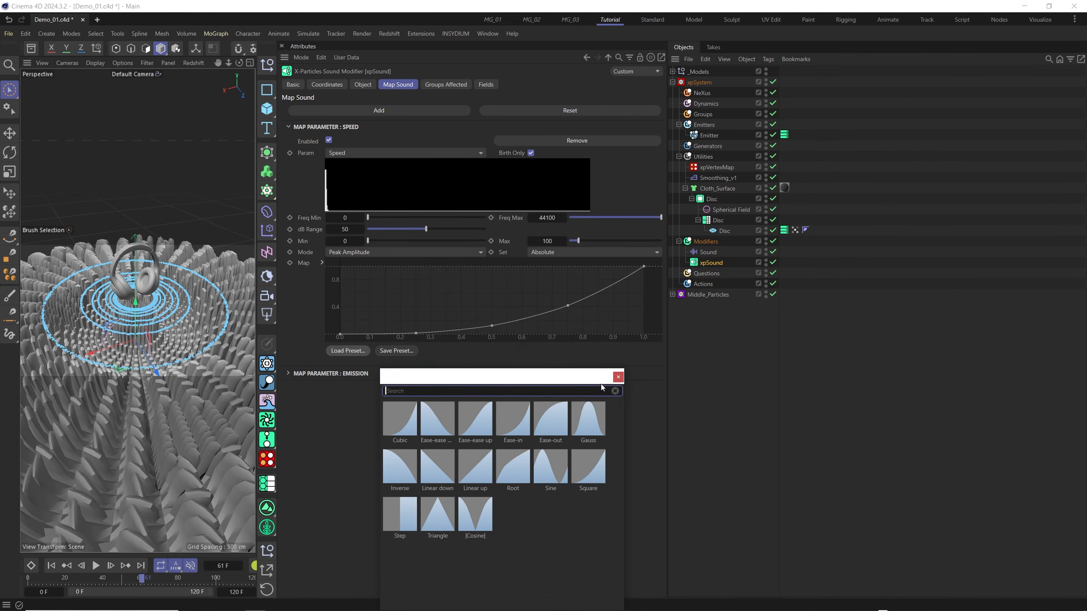
click(474, 426)
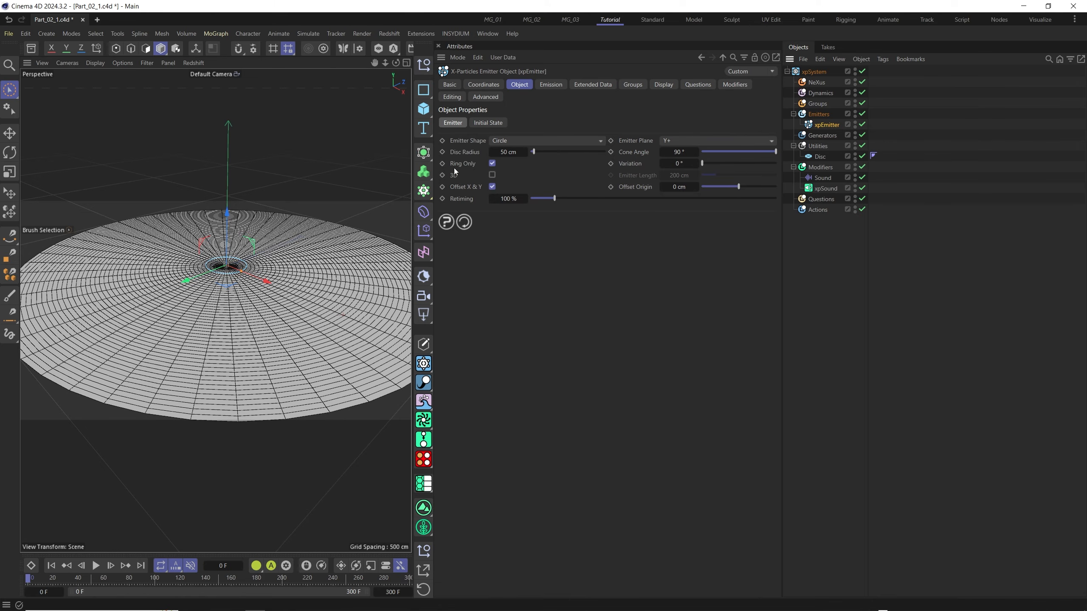
Check xpEmitter's Emission settings and the Disc's object properties in the Part_02_1.c4d scene.
click(550, 85)
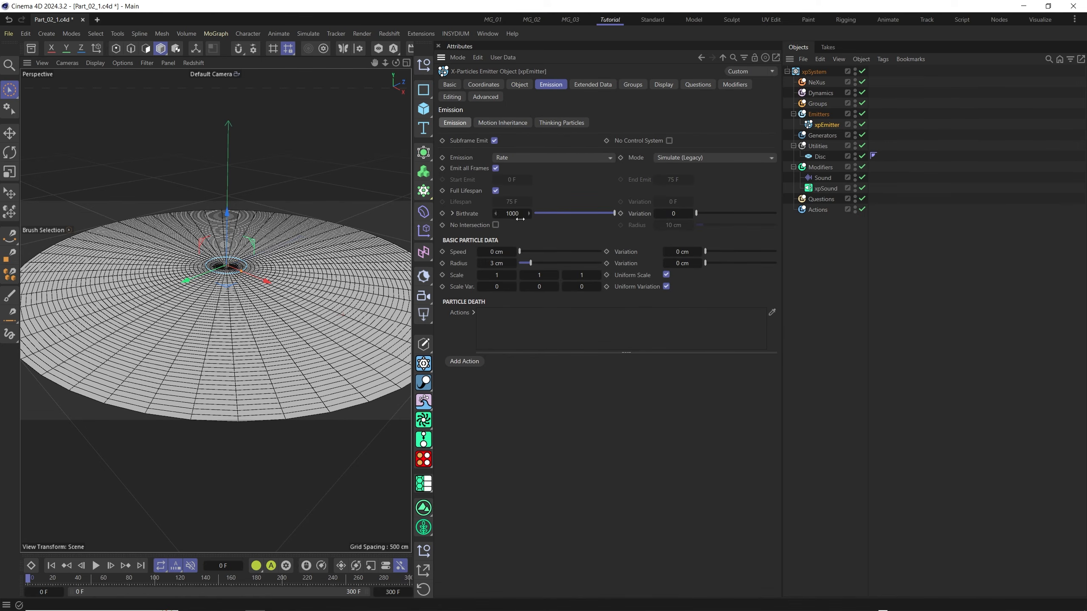
click(819, 157)
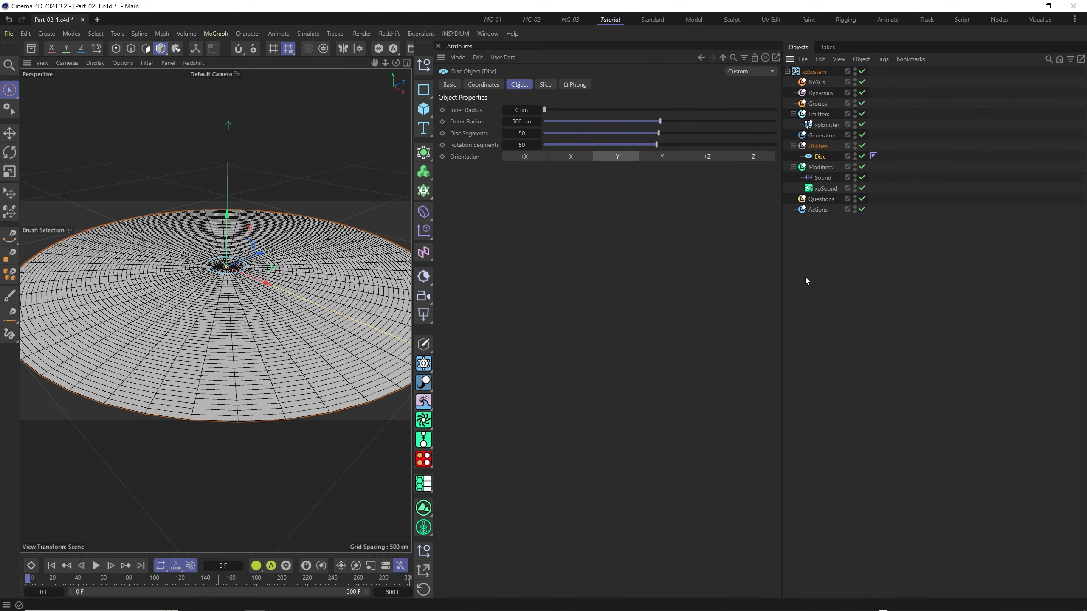
Review the Speed and Emission map parameters of the xpSound modifier, including their ranges and curves.
click(820, 167)
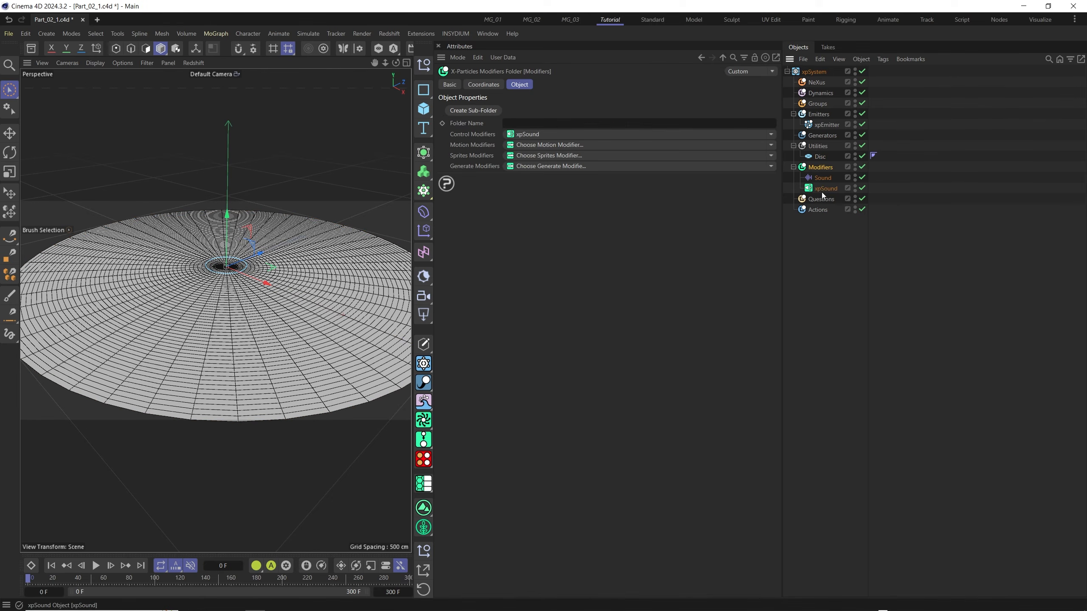
click(824, 189)
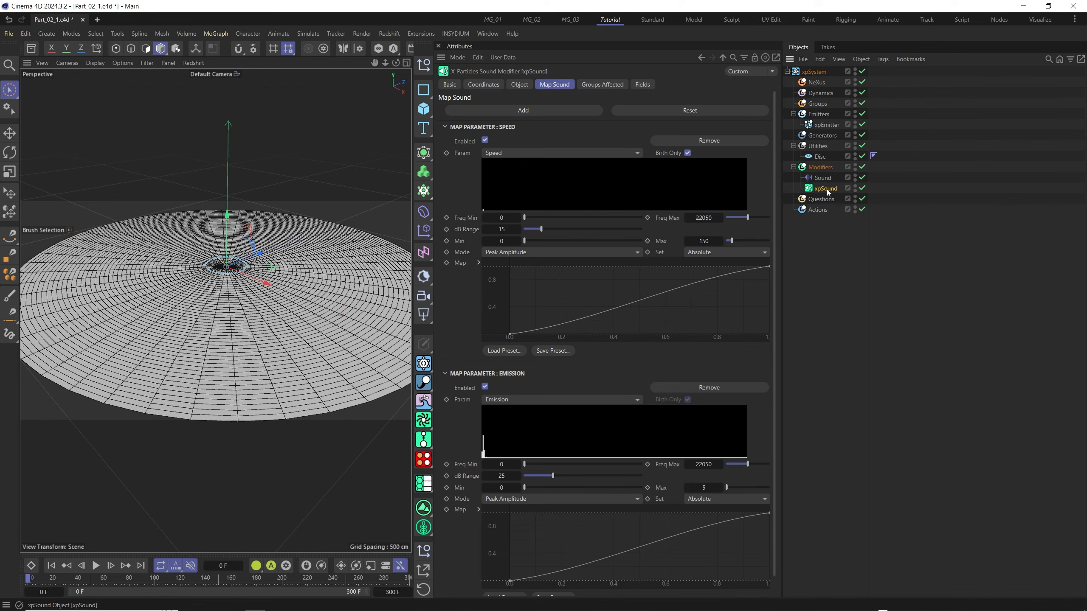
click(445, 126)
click(445, 140)
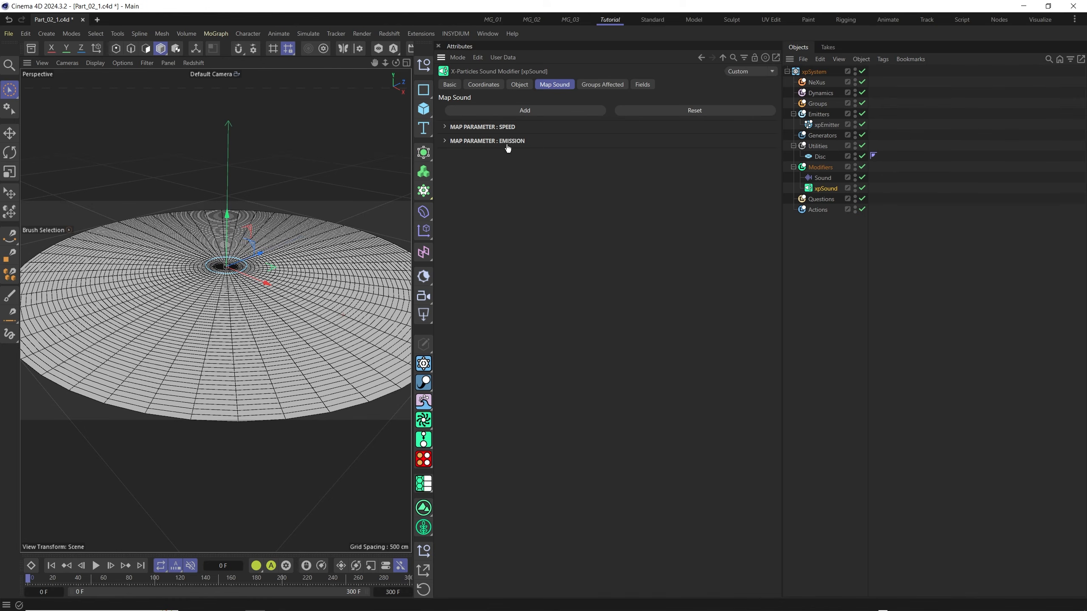
click(445, 127)
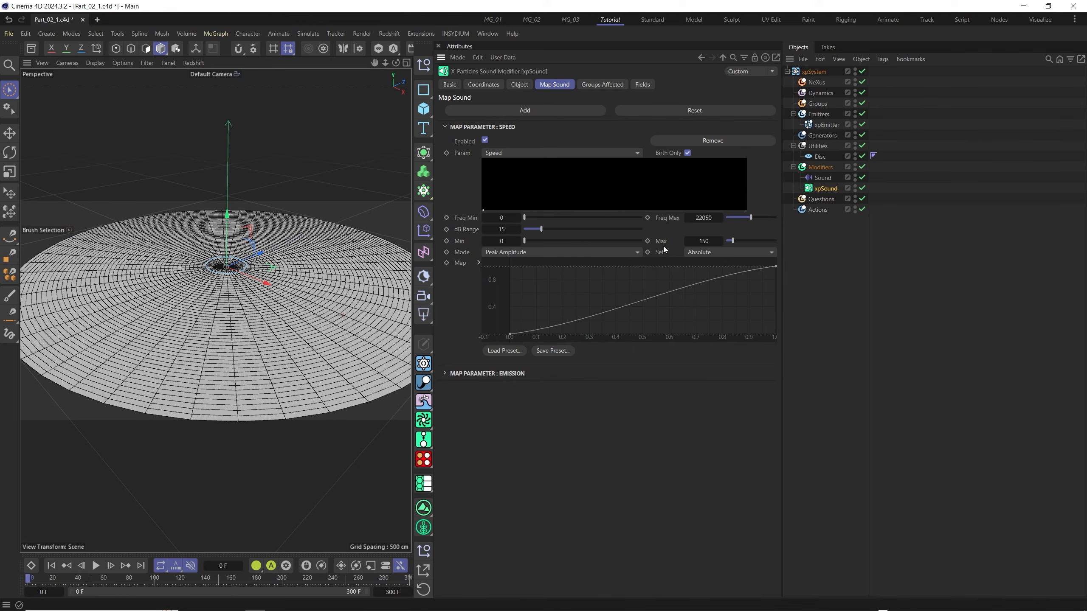
click(445, 126)
click(445, 141)
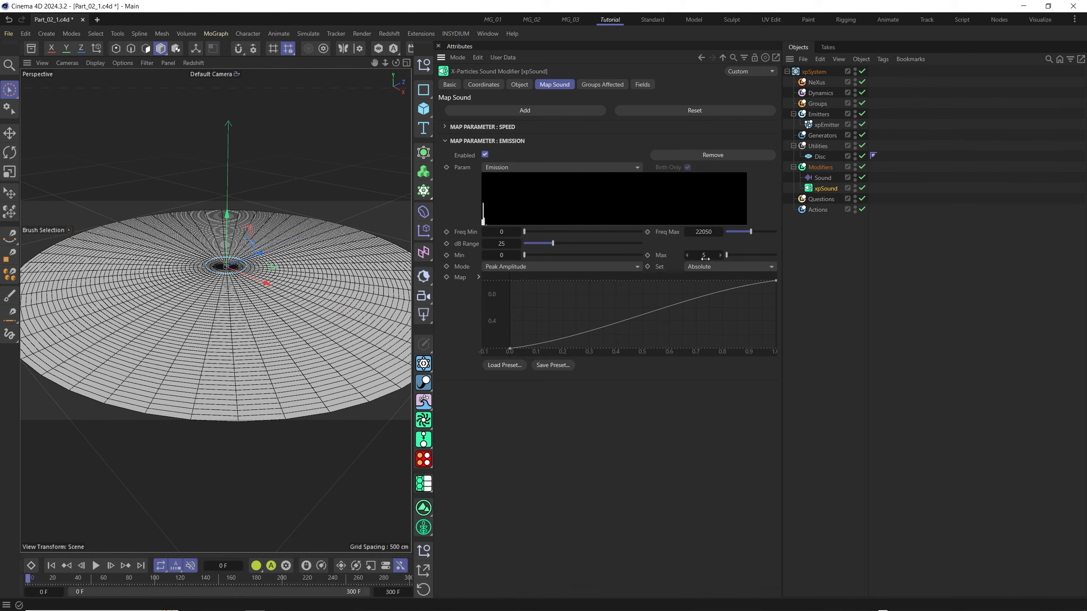
click(445, 127)
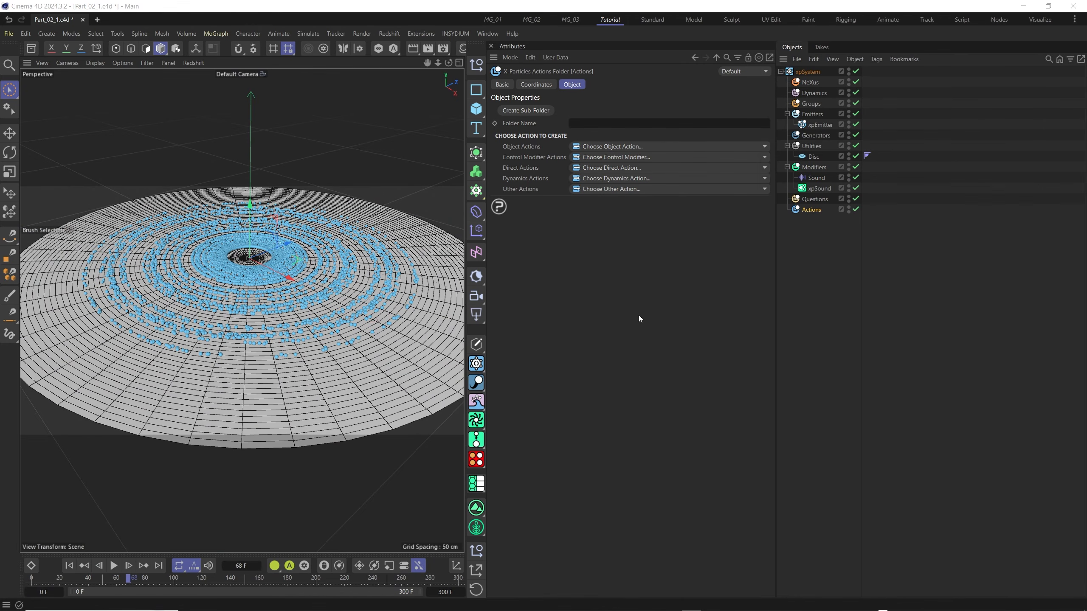
Add a MoExtrude deformer and place it in the Utilities folder above the Disc.
click(476, 191)
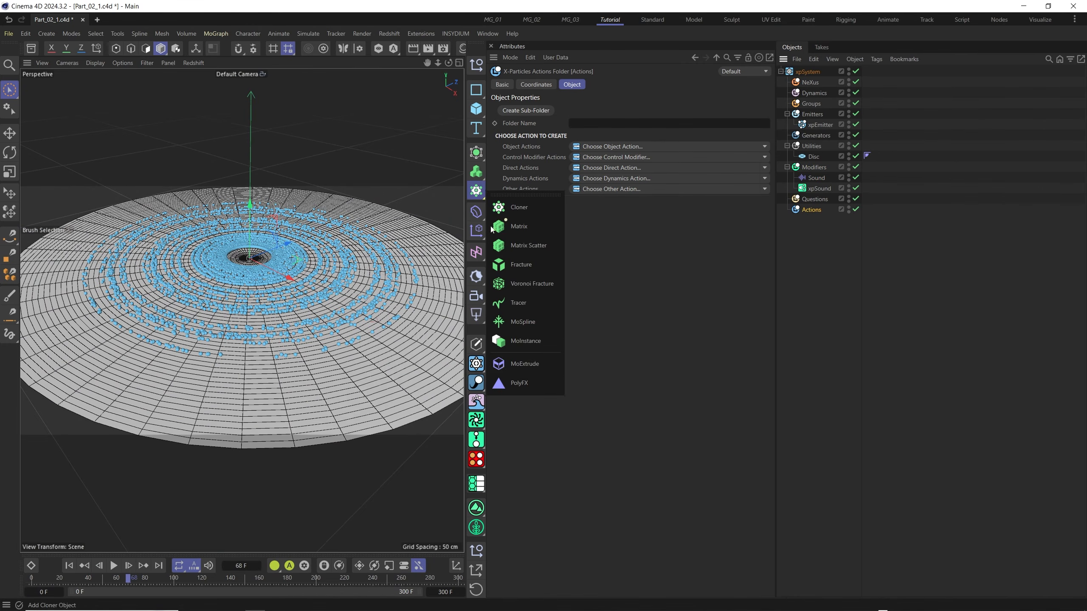
click(523, 364)
drag(817, 80, 810, 158)
click(811, 147)
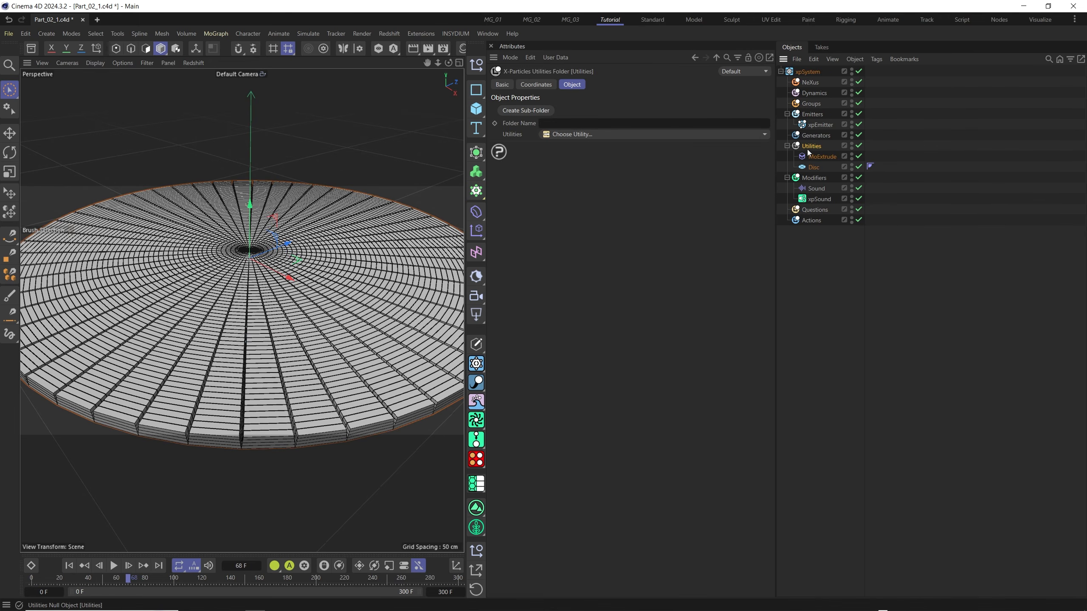
Set MoExtrude's Transform mode to Per Step with 1 extrusion step, and show its transform values.
mouse_move(271, 386)
alt+mouse_down()
mouse_move(283, 358)
mouse_move(278, 371)
alt+mouse_up()
alt+middle_drag(288, 360, 291, 340)
alt+right_drag(291, 340, 266, 372)
click(820, 156)
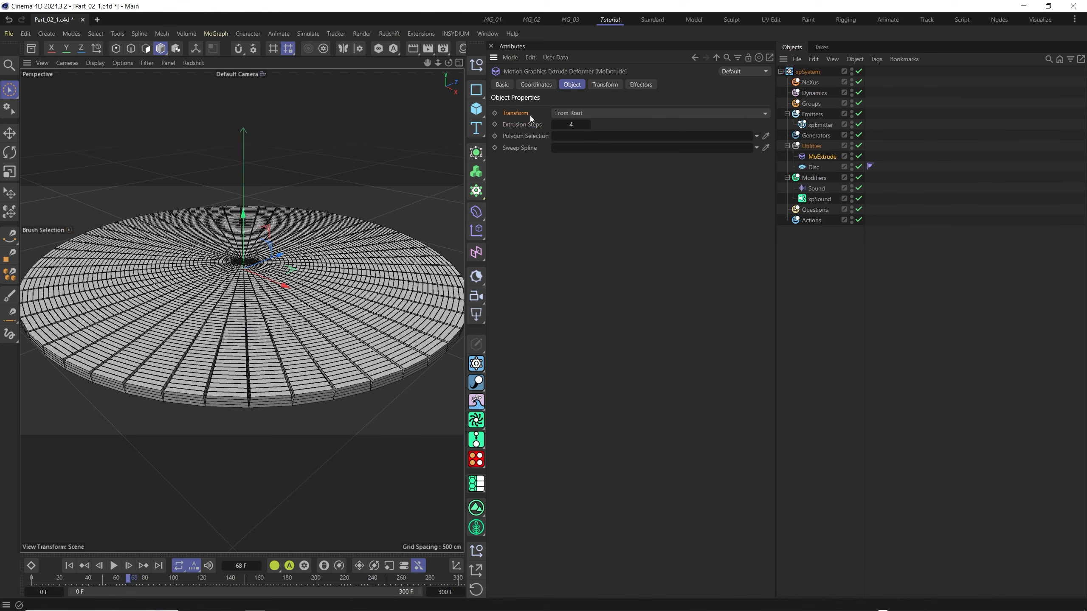
click(564, 114)
click(569, 138)
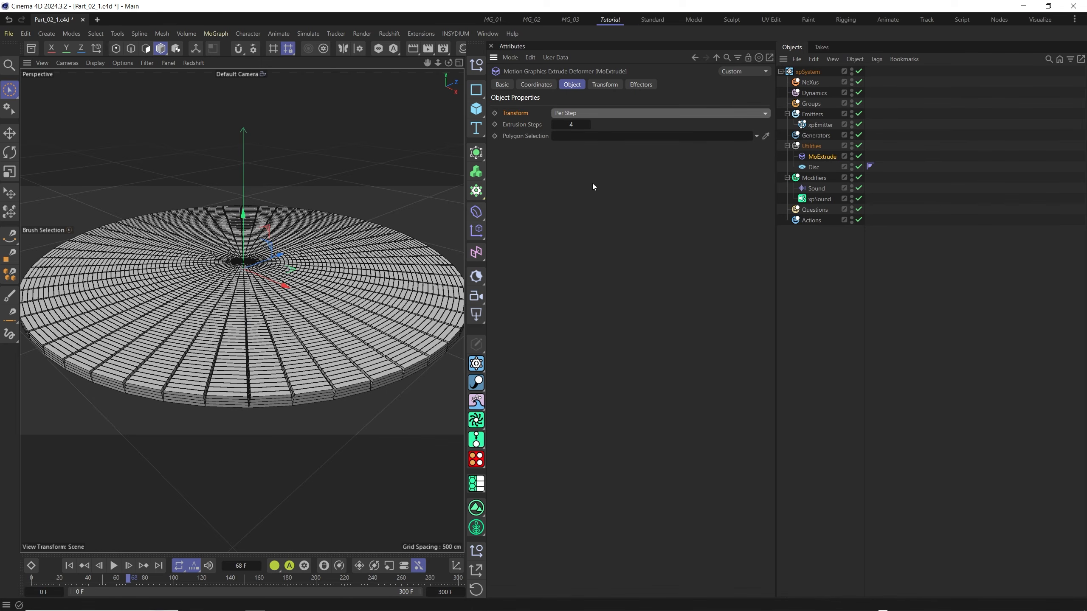
click(571, 124)
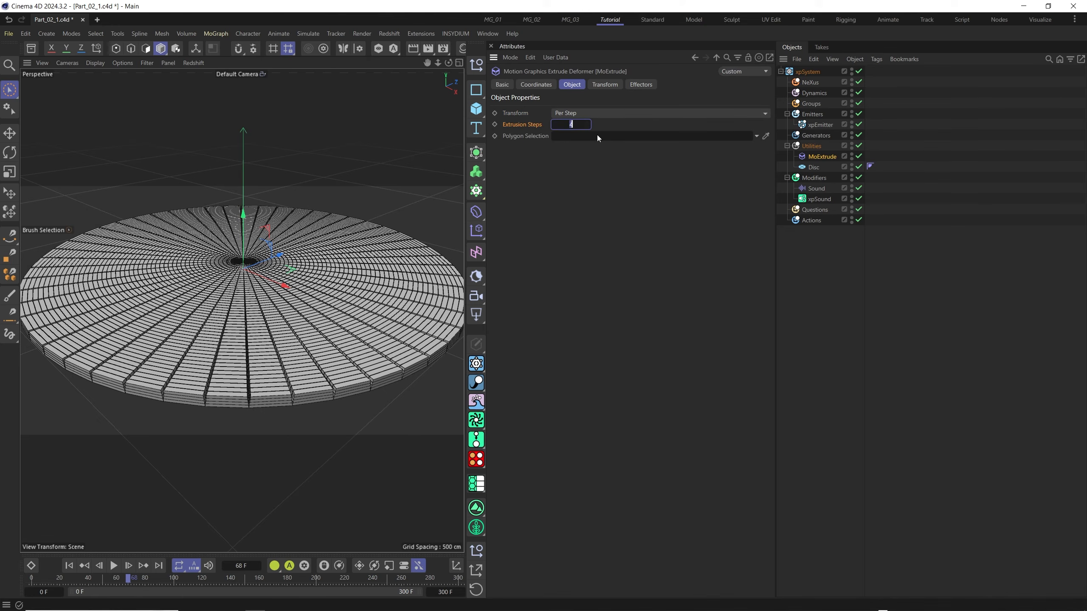
text(1)
key(Return)
click(604, 85)
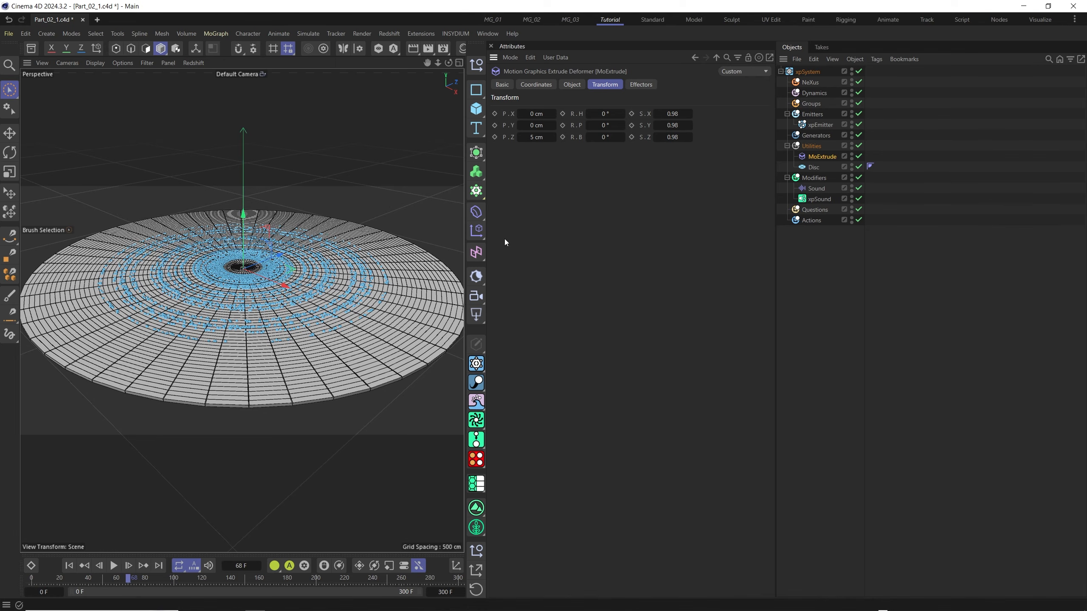
Add a Plain effector linked to MoExtrude and place it in the Utilities folder above the deformer.
click(480, 233)
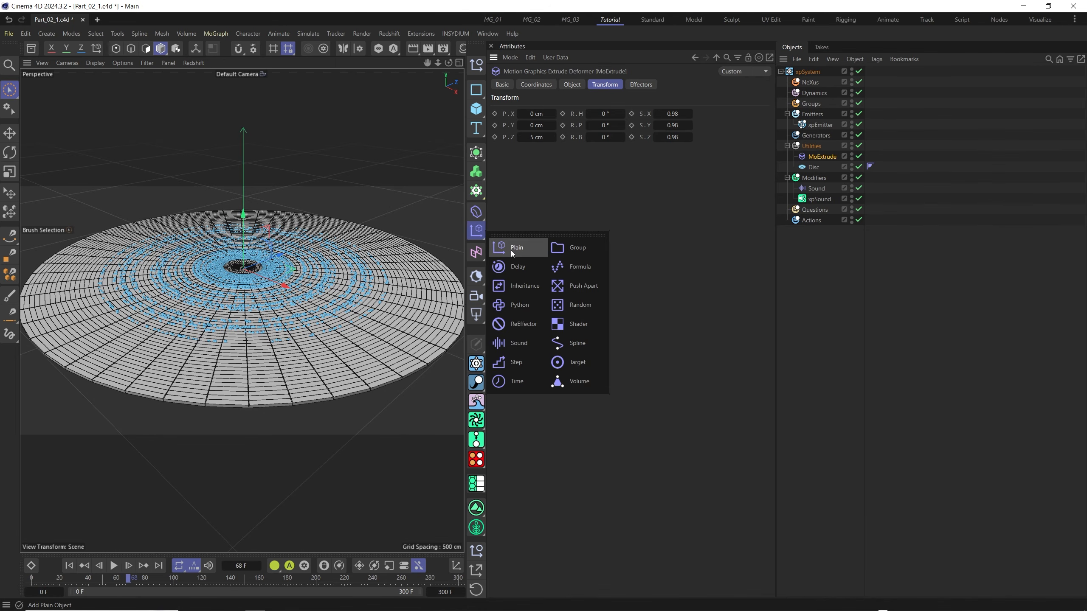
click(512, 249)
drag(802, 72, 813, 159)
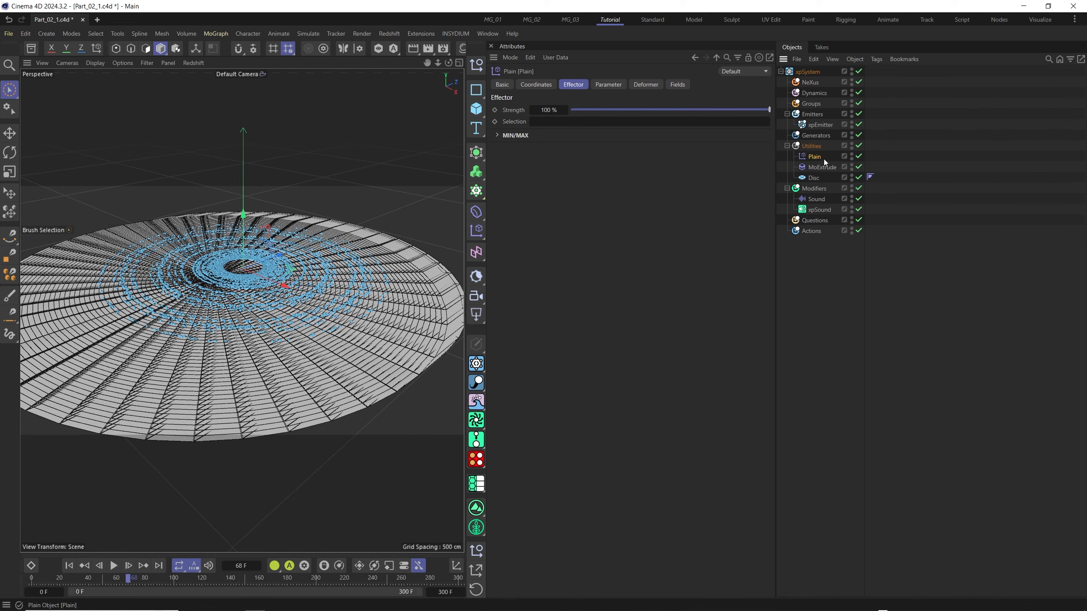
Set the Plain effector's position offset to 0 cm in Y and 150 cm in Z.
click(610, 87)
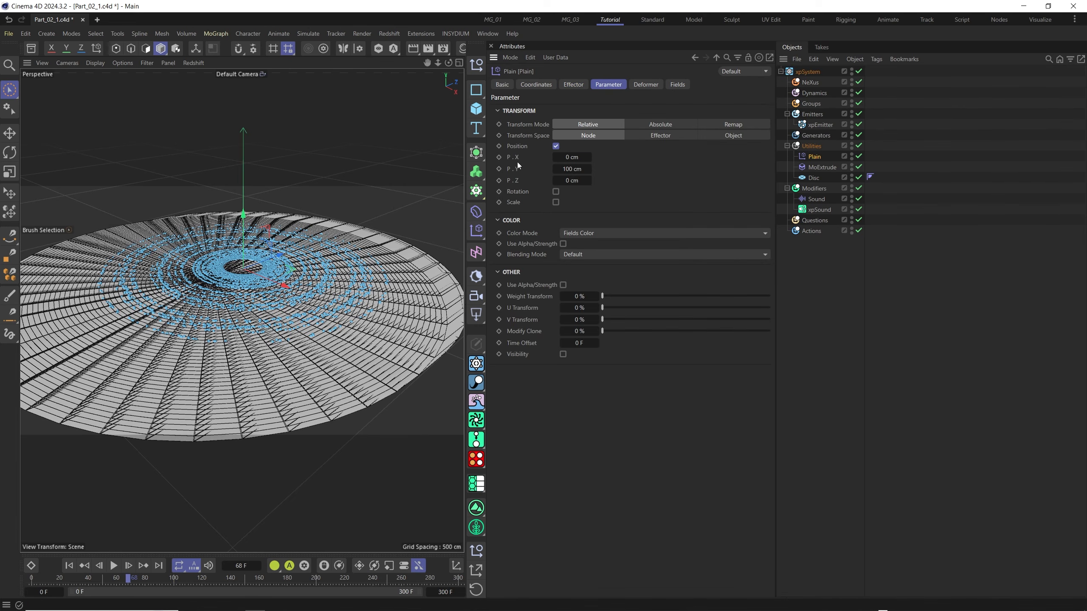
click(579, 170)
text(0)
key(Return)
click(567, 180)
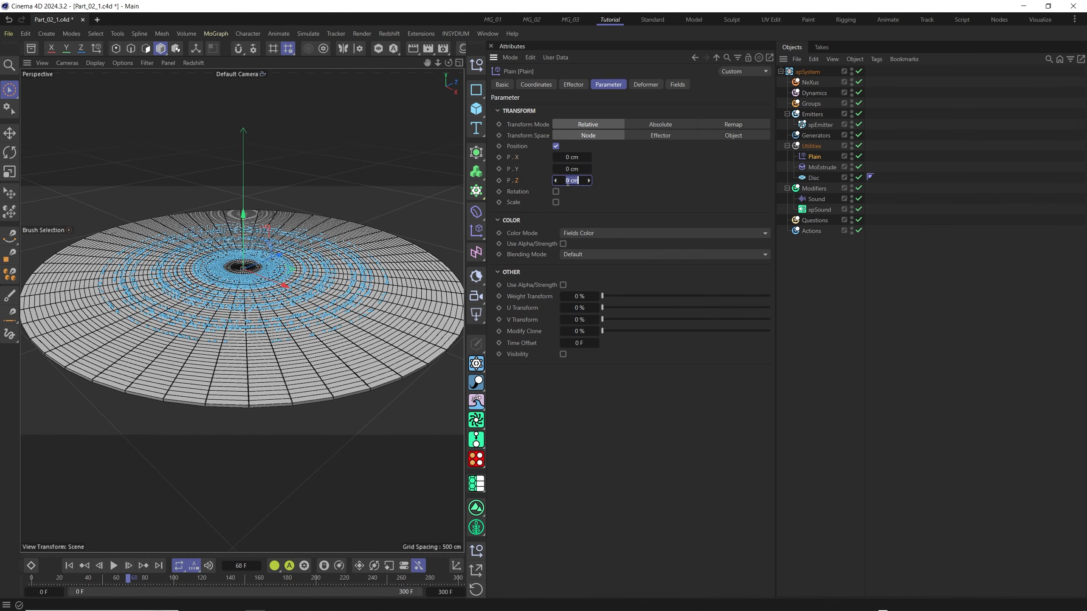
text(150)
key(Return)
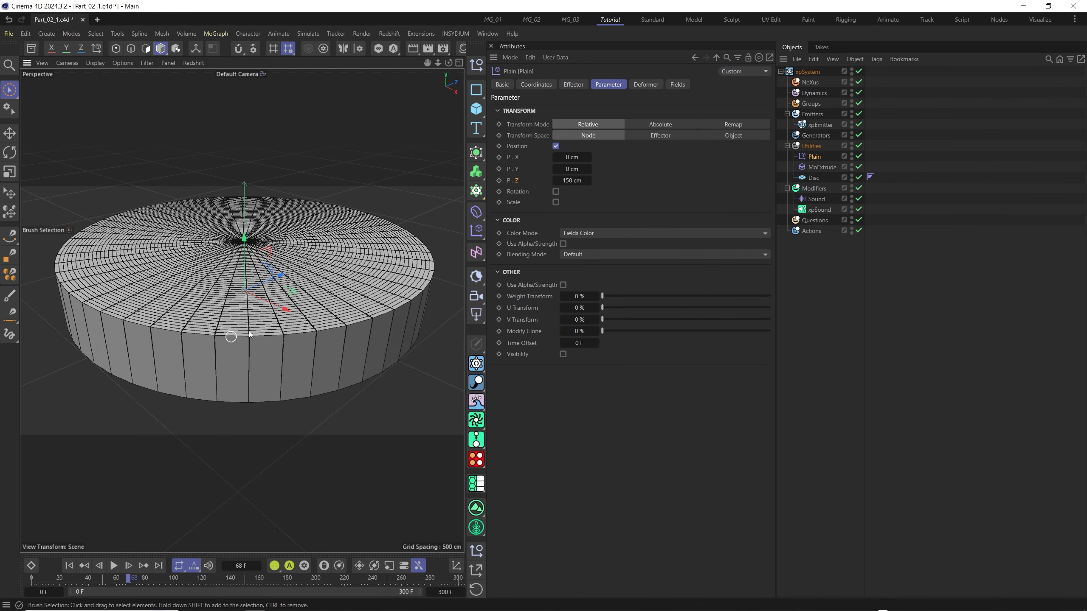
alt+drag(294, 310, 300, 326)
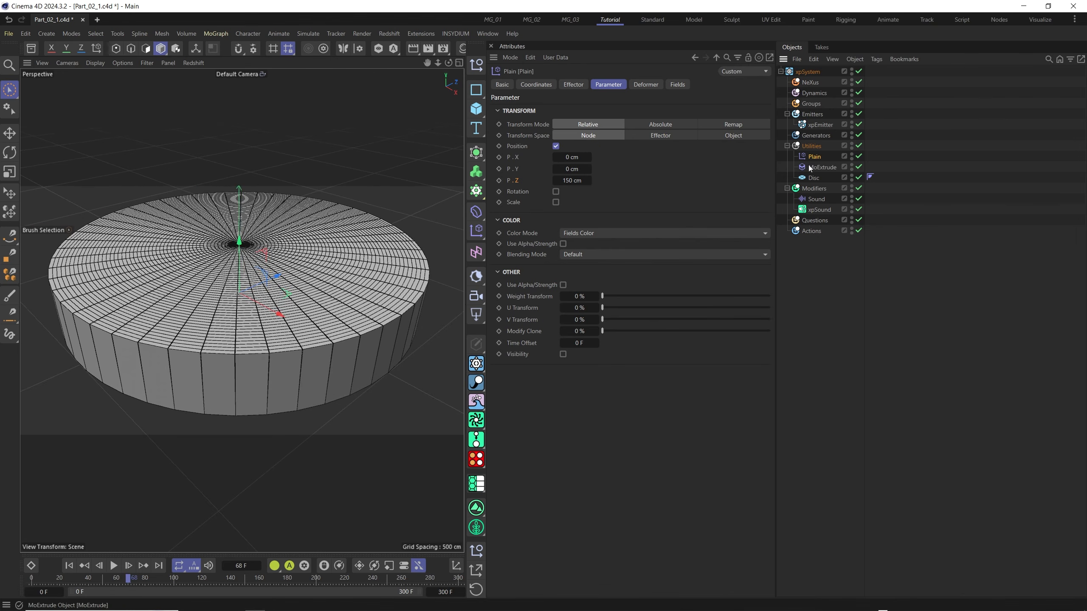
Add the xpEmitter to the Plain effector's field list and play the animation to check the particles.
click(679, 85)
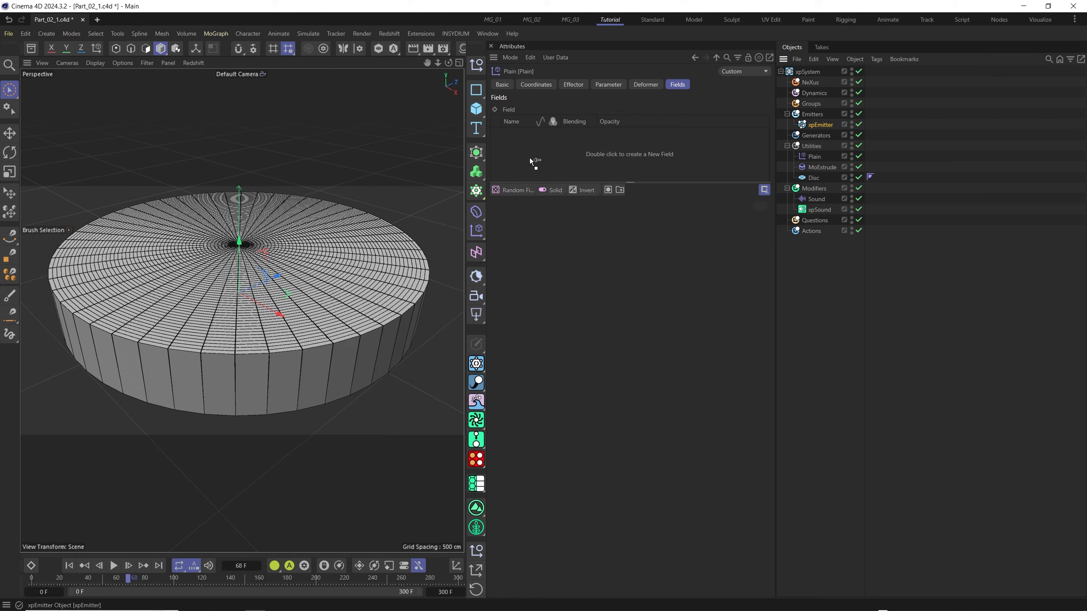
drag(529, 157, 531, 159)
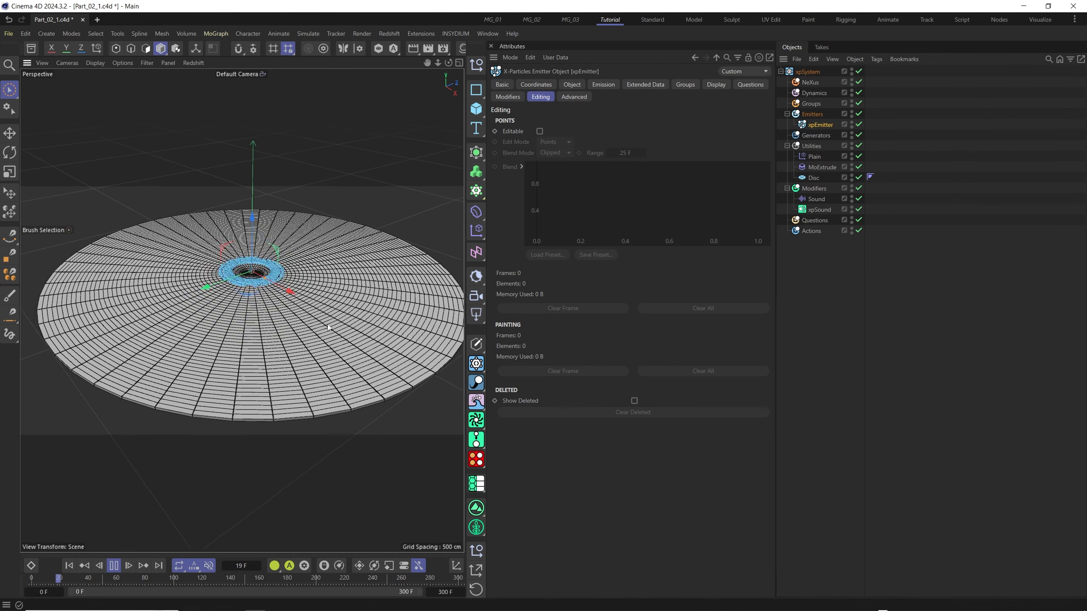
alt+drag(293, 316, 290, 318)
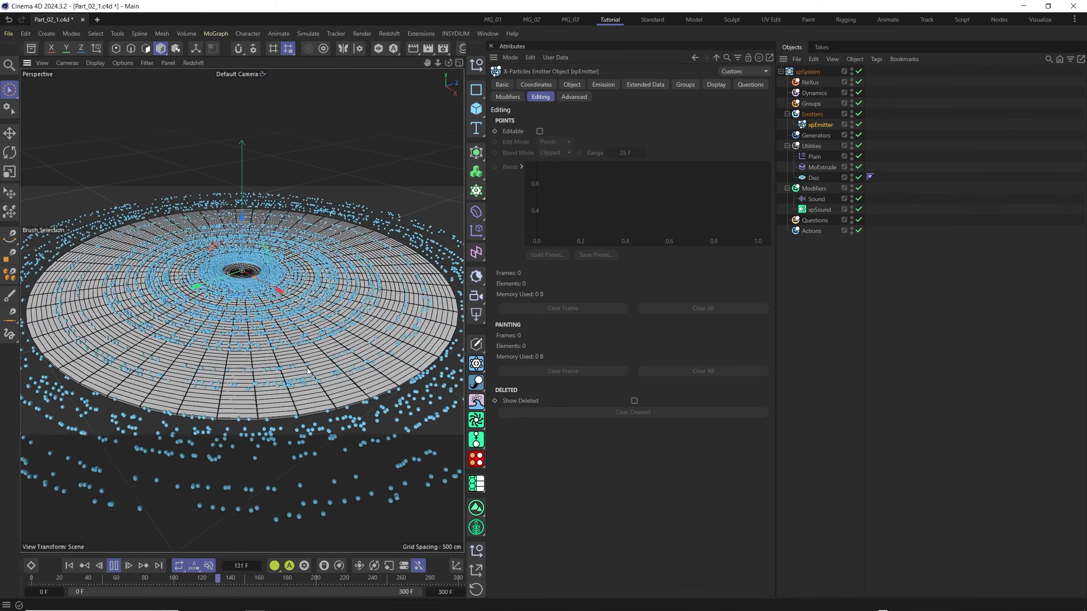
click(114, 566)
Enable the Editable option in the xpEmitter's Editing settings and play the animation to check the disc extrusions.
click(603, 85)
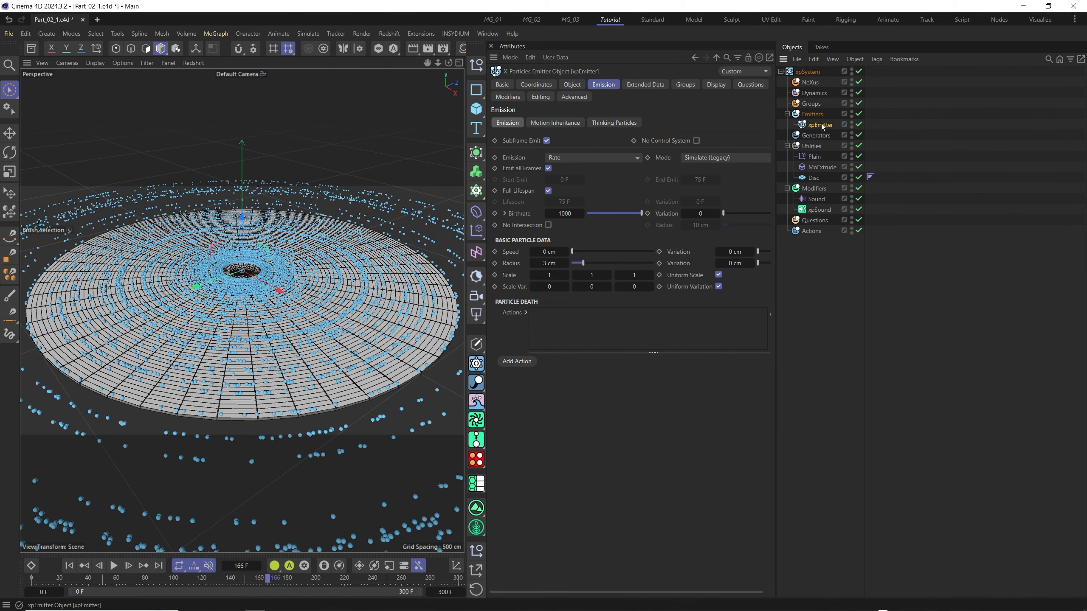
click(540, 98)
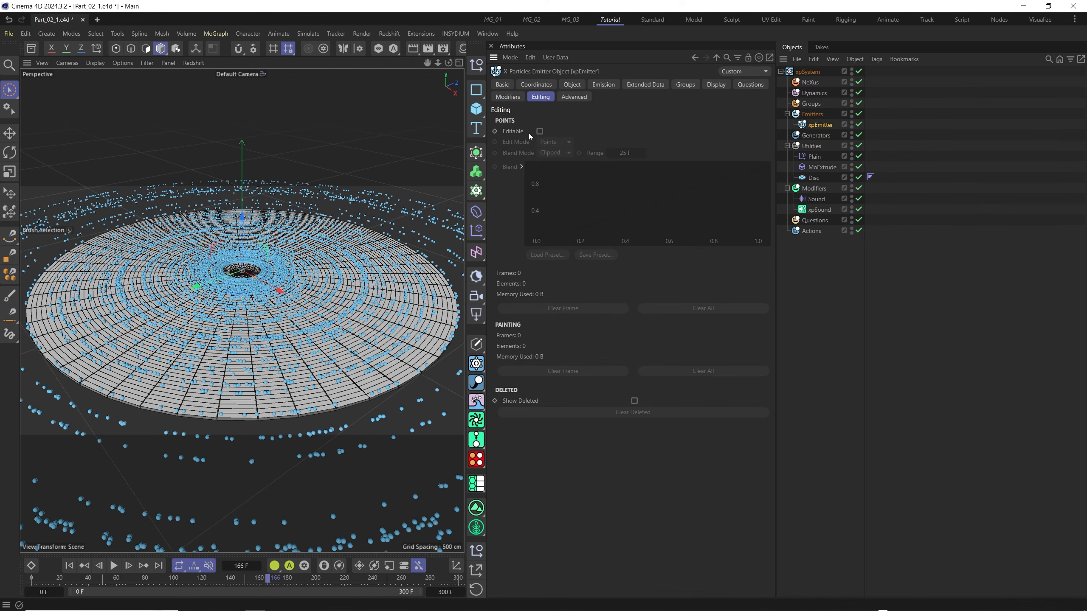
click(541, 132)
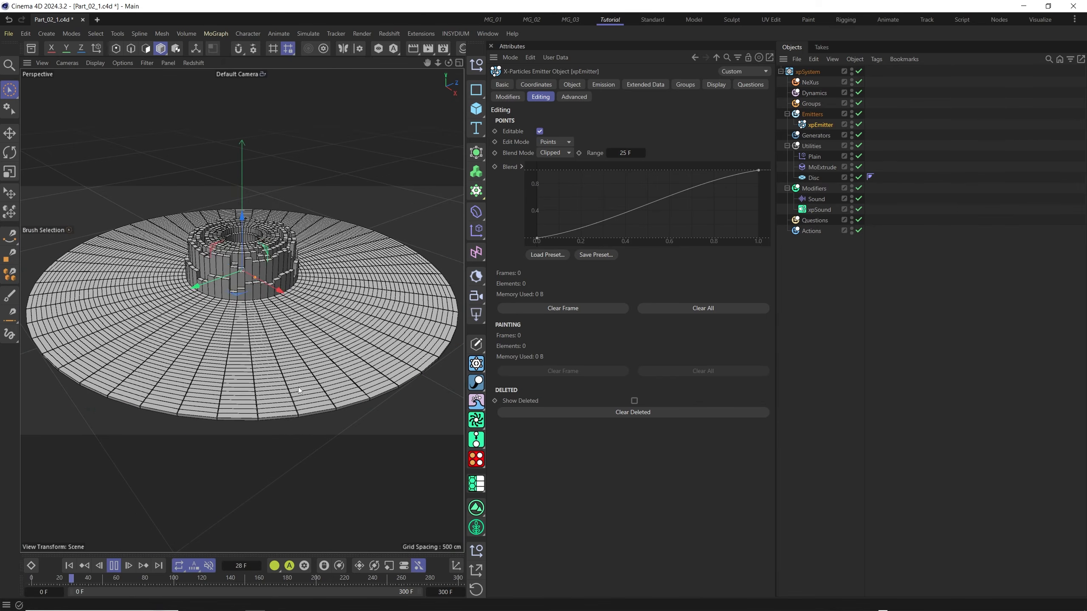
click(114, 565)
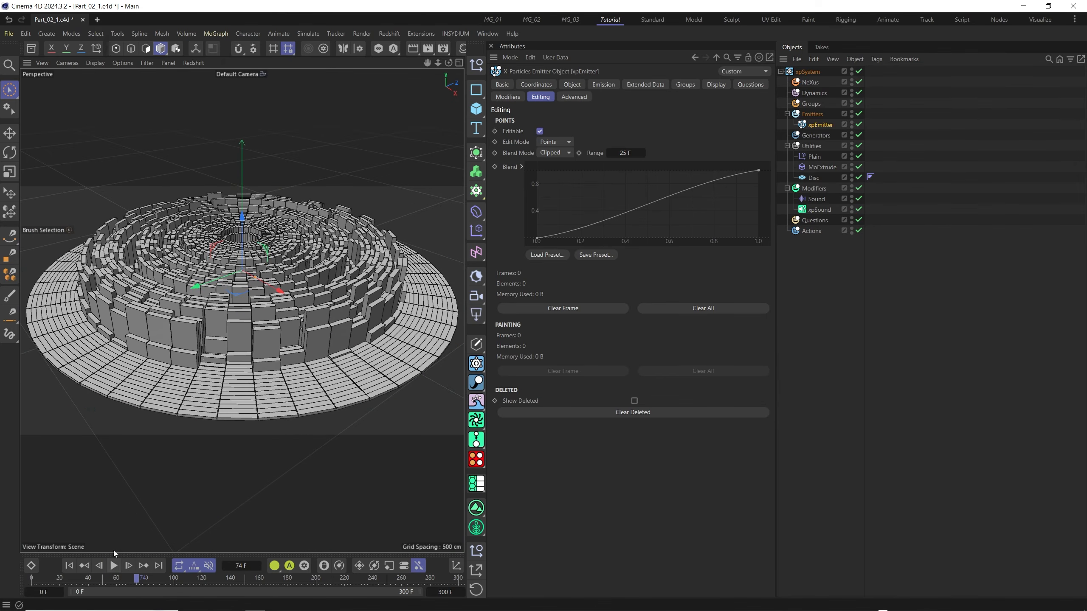
alt+drag(333, 316, 336, 320)
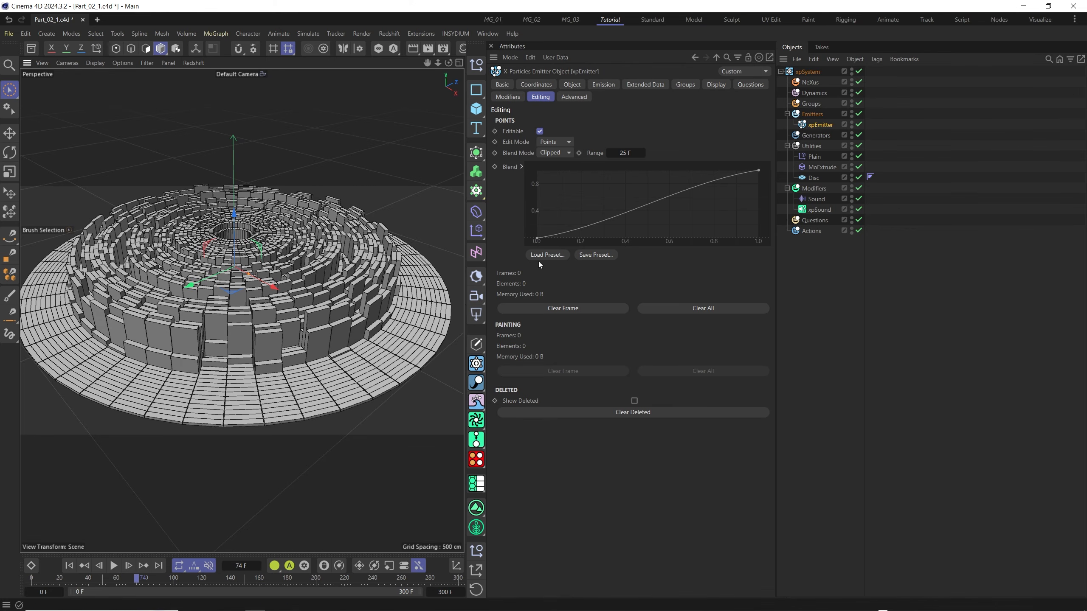
Add a Random Field to the Plain effector's fields, set its blending to Multiply, and play back the animation.
click(814, 157)
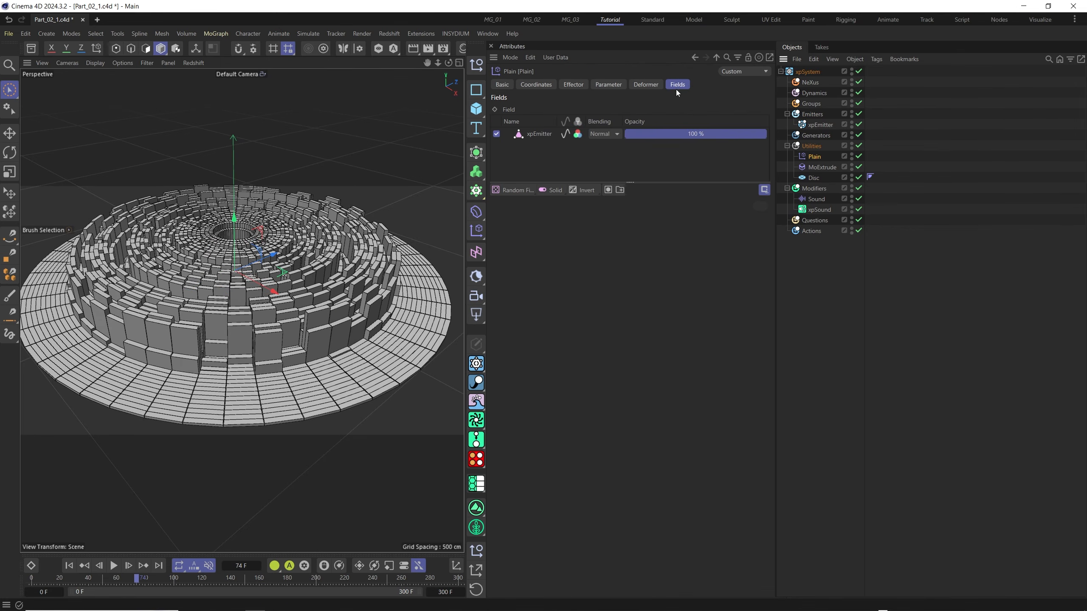
click(514, 190)
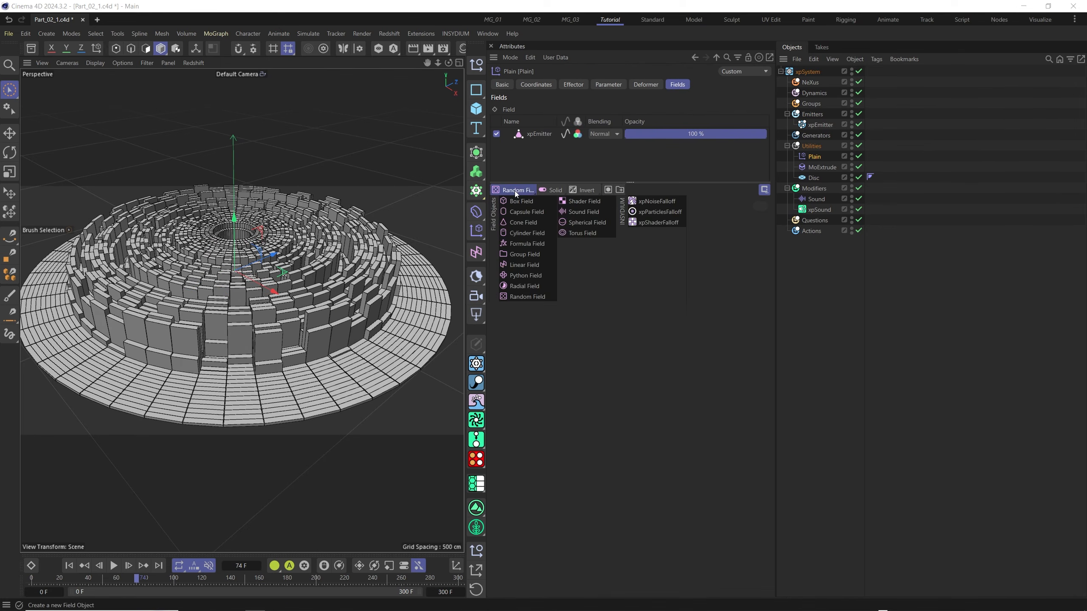
click(522, 298)
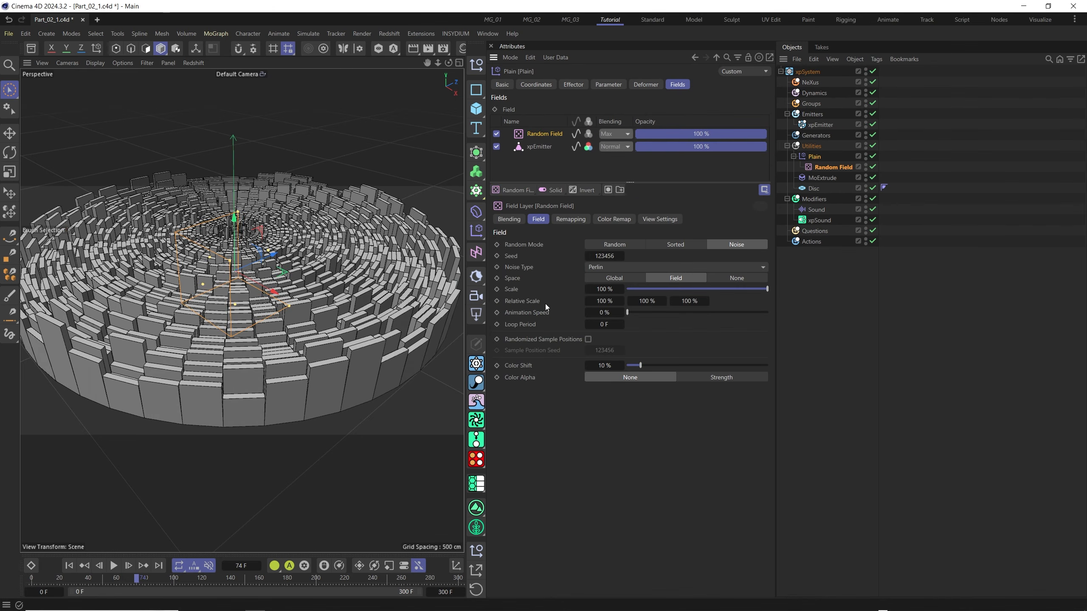
click(626, 134)
click(624, 206)
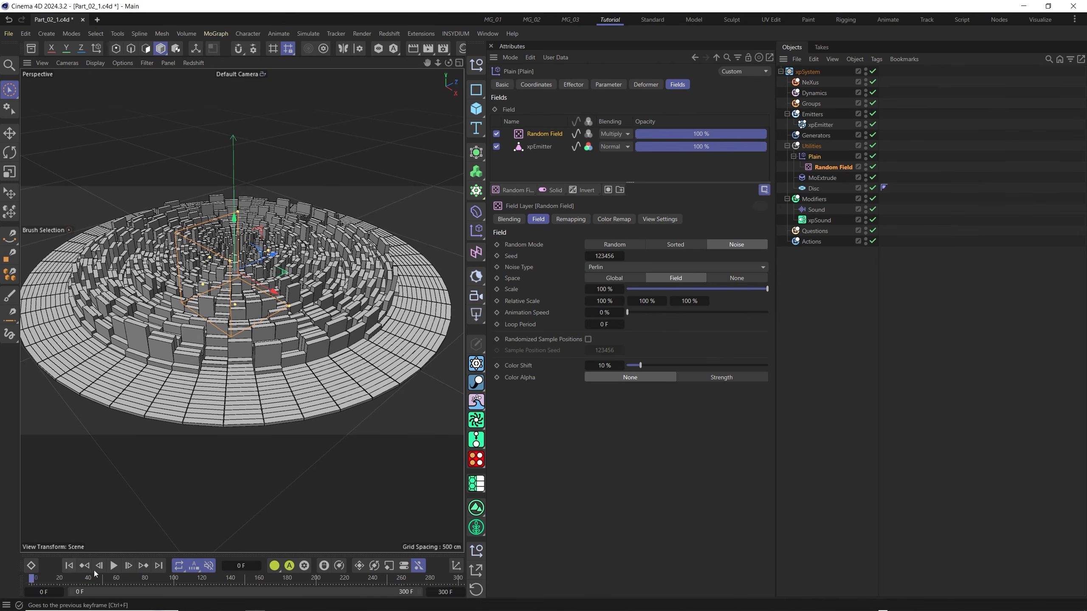
key(space)
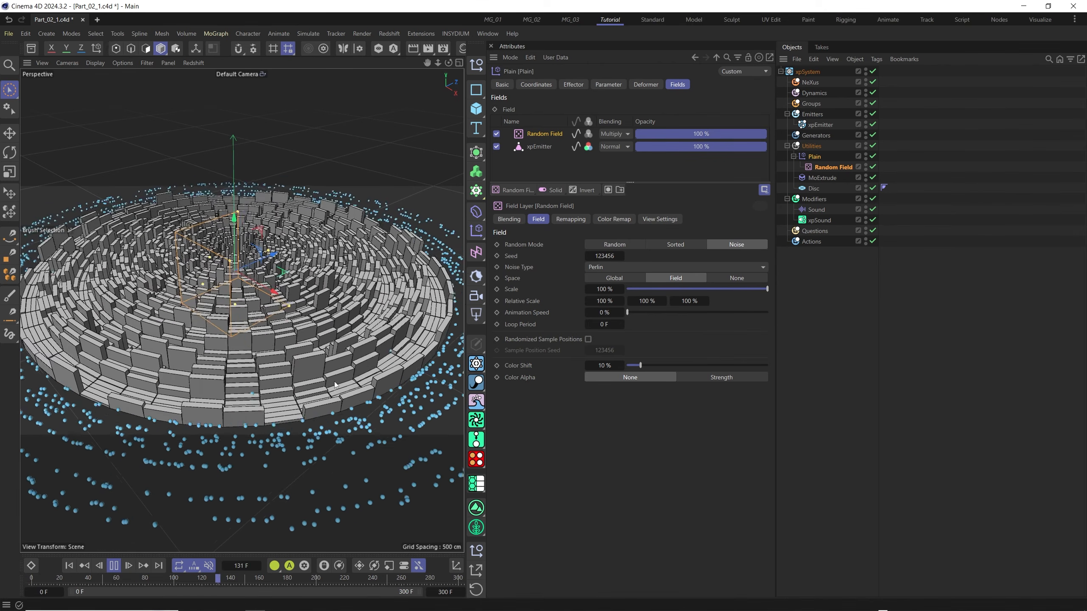
key(space)
Add a Delay modifier layer above the Plain effector's fields and replay the animation from the start.
click(590, 193)
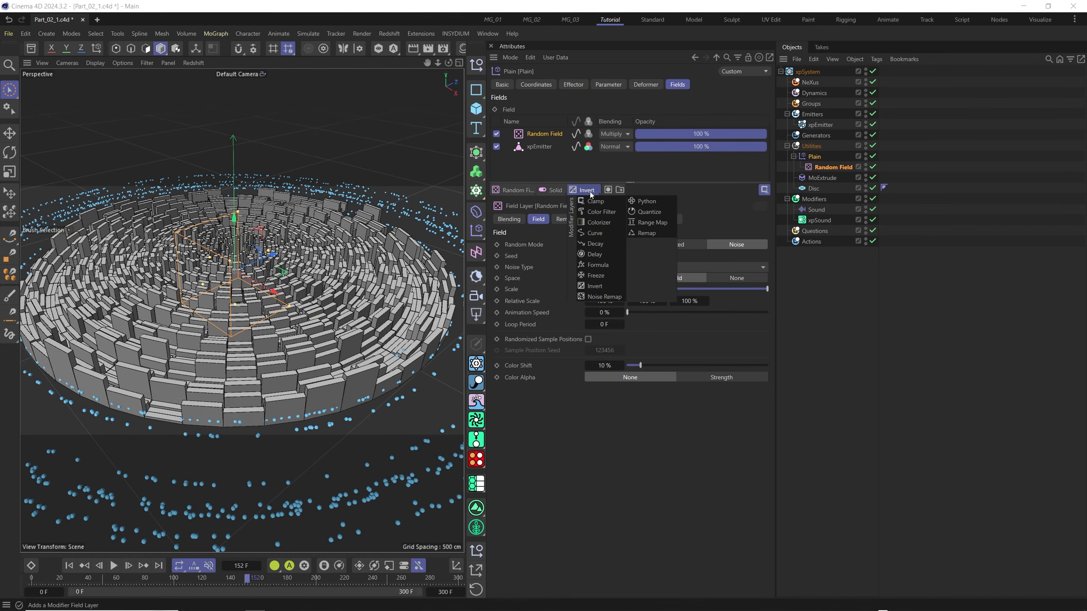
click(604, 254)
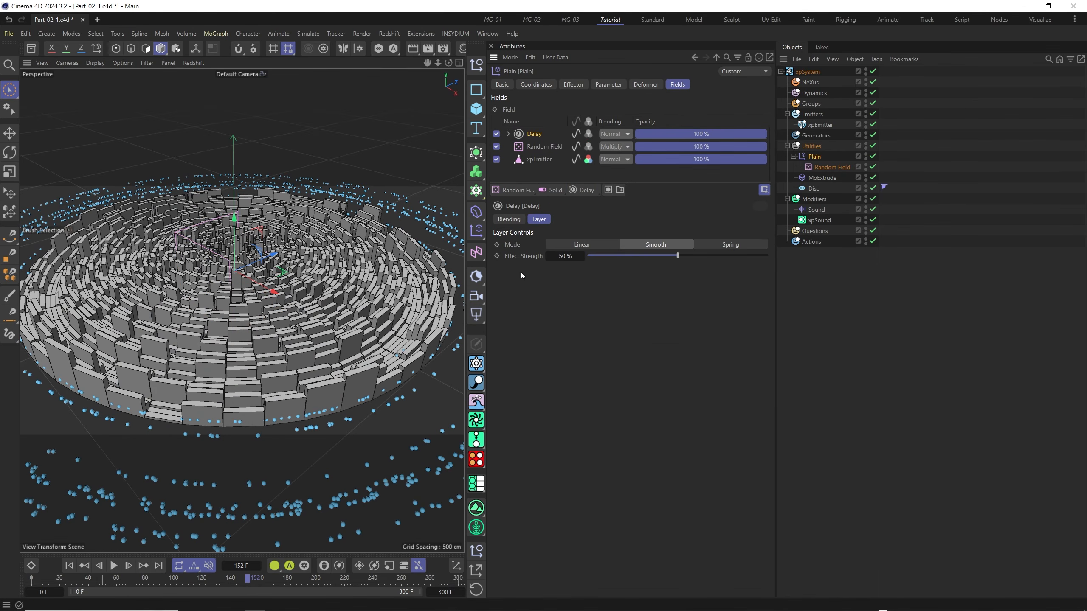
click(71, 565)
click(114, 566)
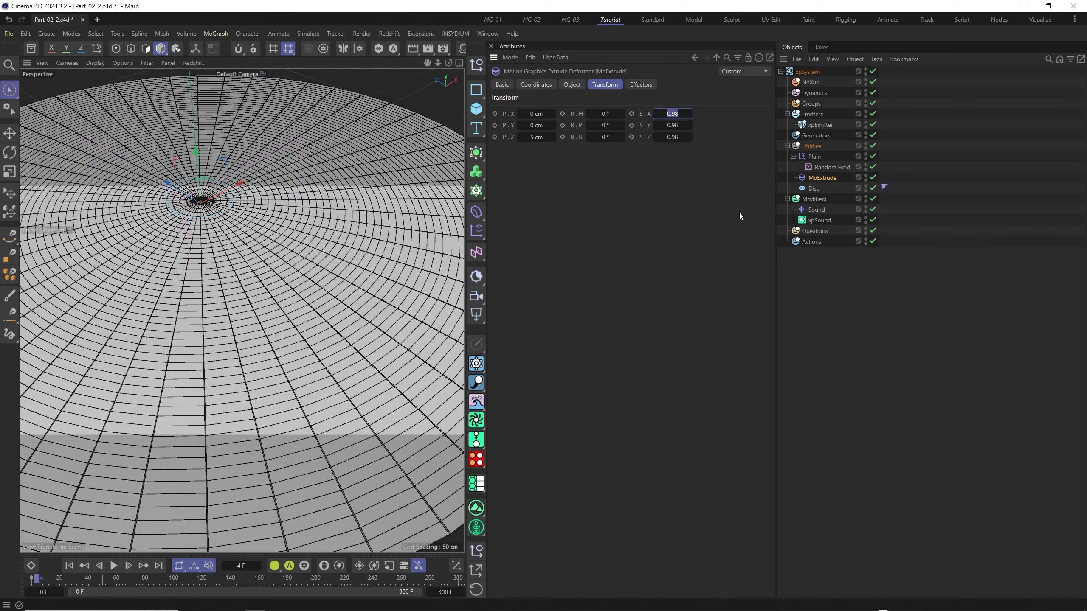
Set MoExtrude's X and Y transform scale to 0.6 and play the animation to check the tapered extrusions.
text(.6)
key(Tab)
text(.6)
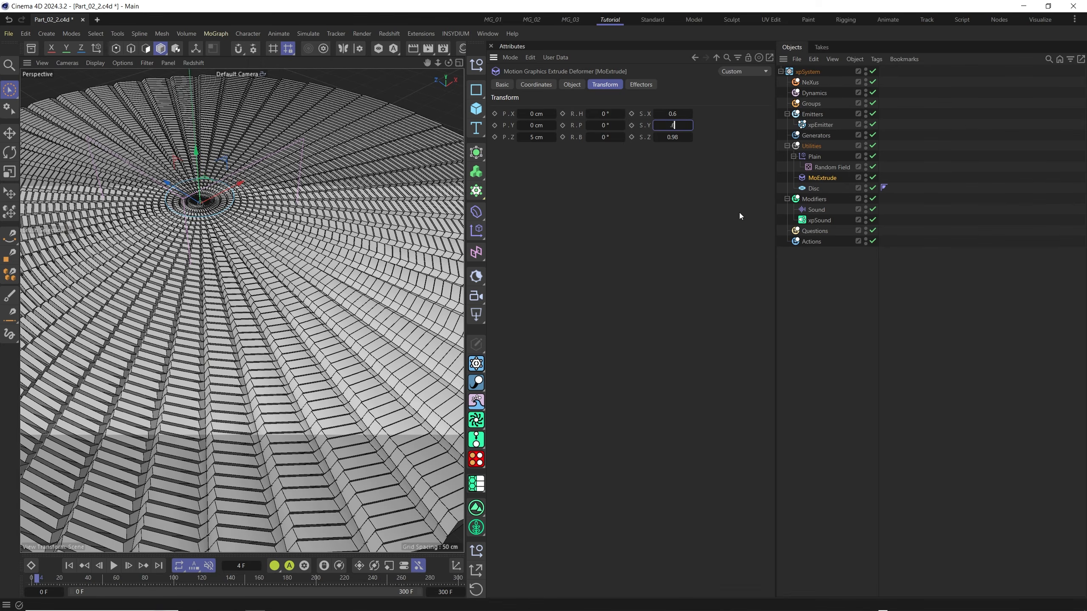
key(Return)
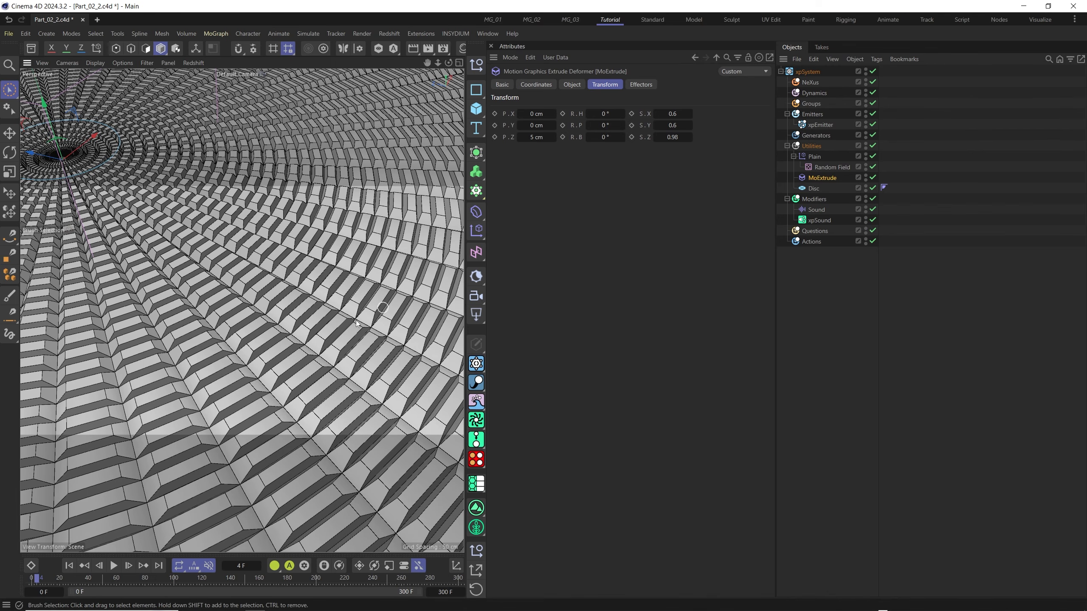
scroll(274, 337, down, 5)
alt+drag(273, 337, 332, 348)
key(F8)
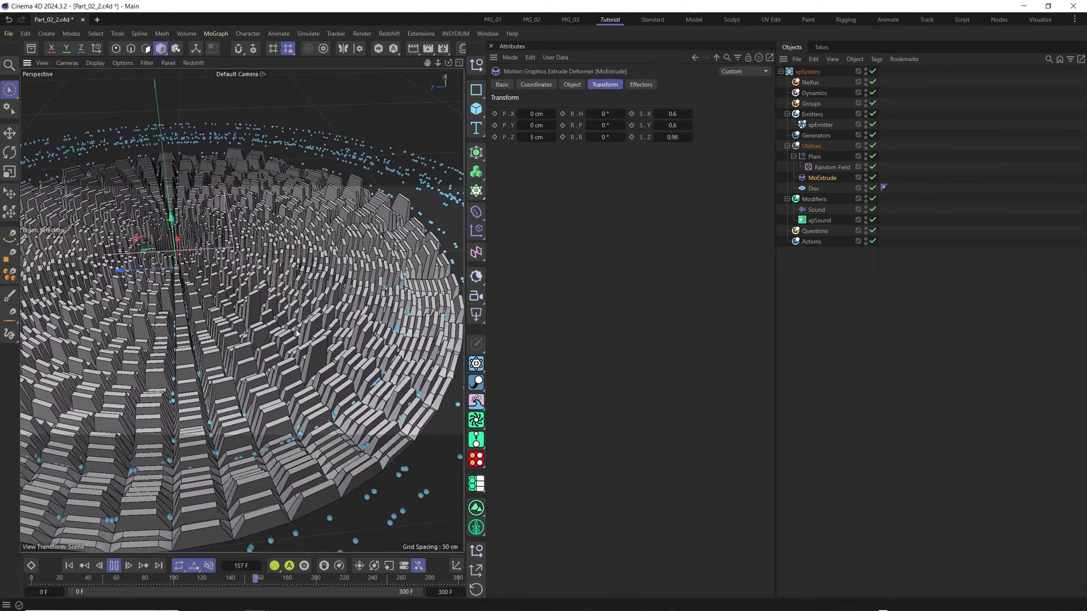
key(F8)
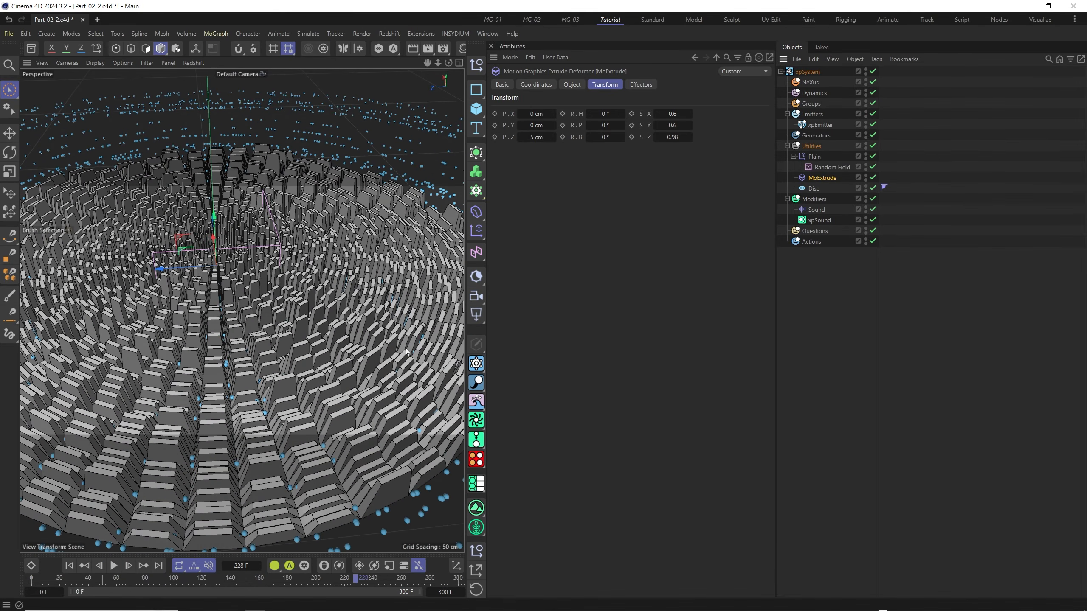
Add a Random effector for MoExtrude and place it in the Utilities folder above the Plain effector.
click(479, 234)
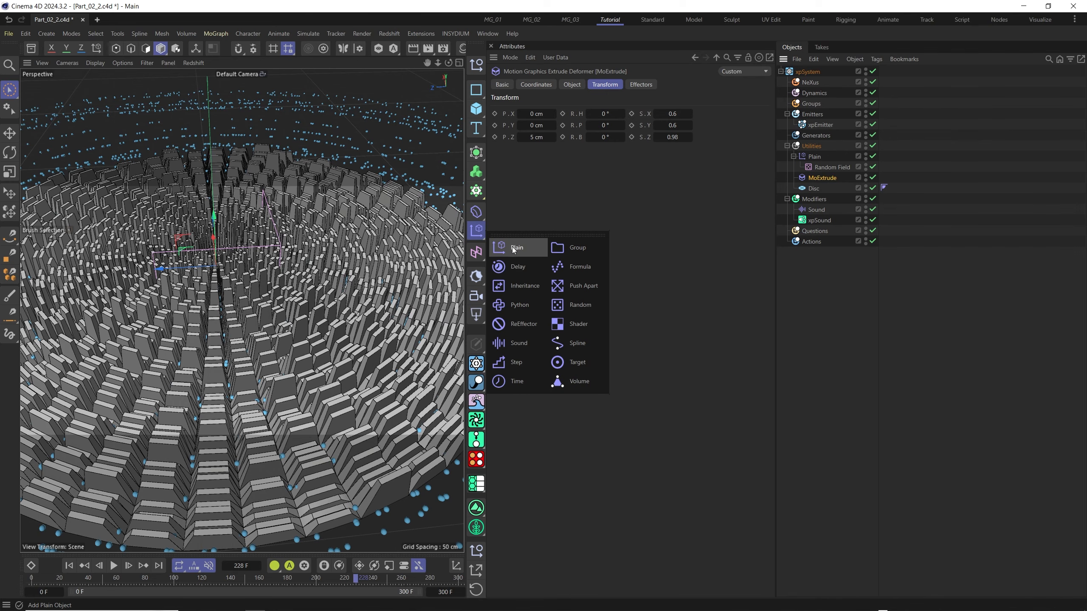
click(583, 309)
drag(808, 75, 838, 156)
Turn off the Random effector's position offset and enable Scale with uniform, absolute scaling at -0.5.
click(616, 86)
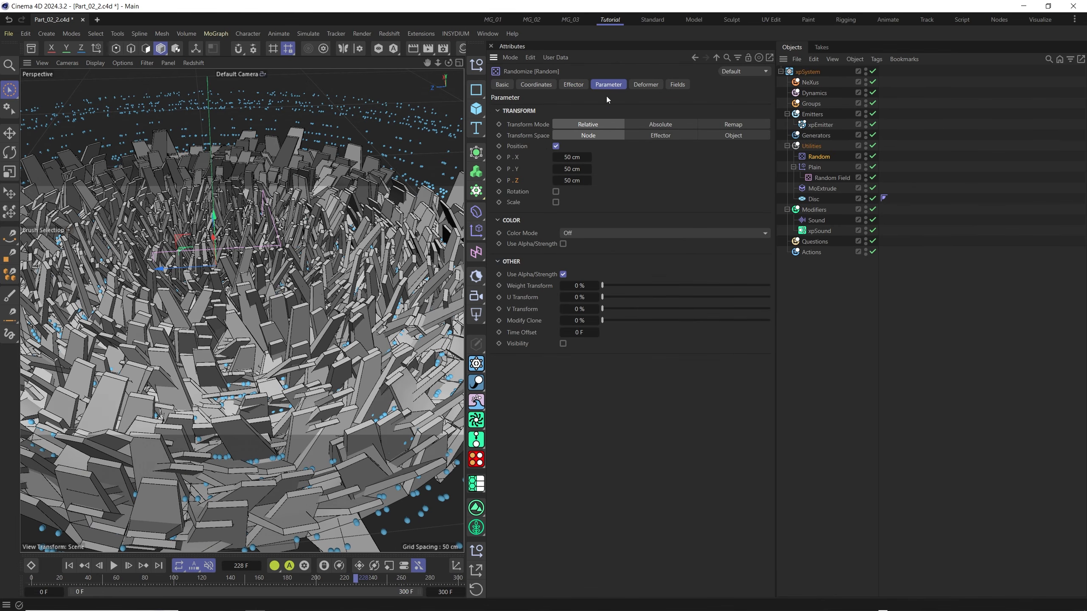
click(555, 146)
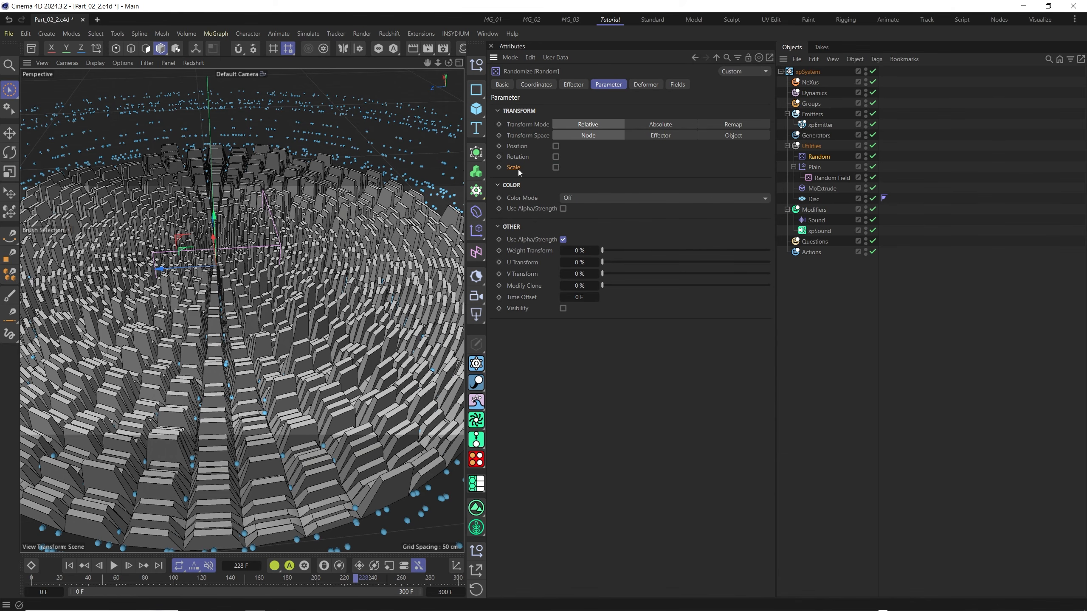
click(555, 167)
click(555, 178)
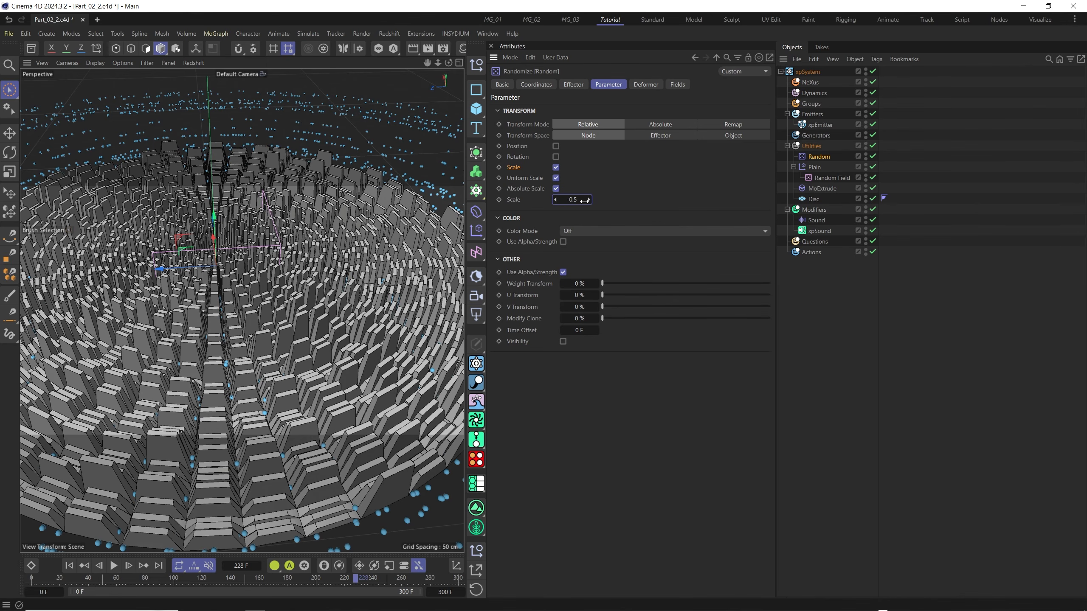
alt+drag(242, 385, 258, 410)
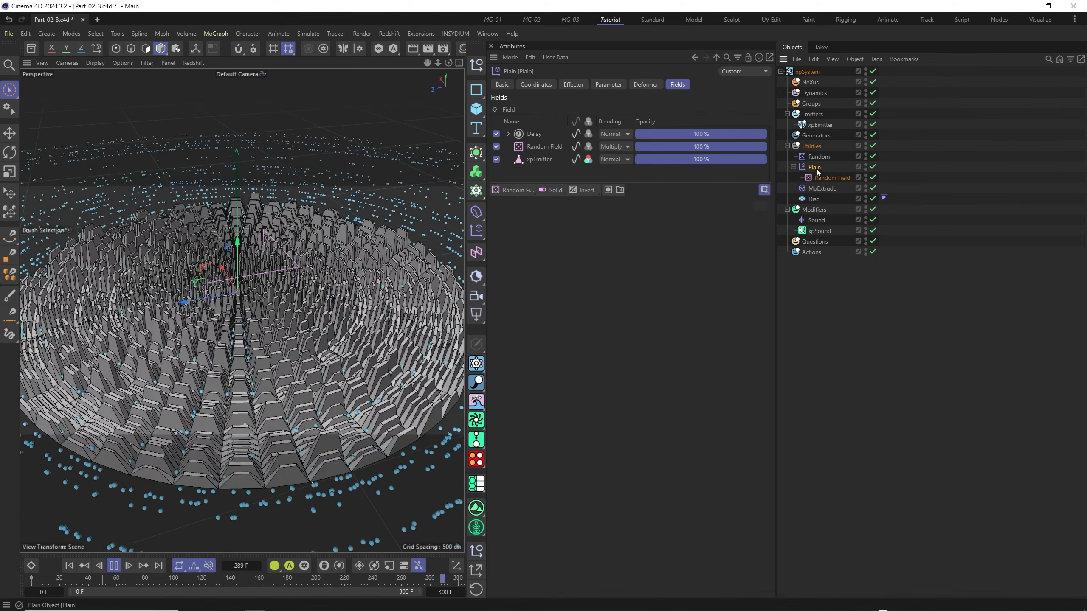
Try an Invert modifier layer on top of the Plain effector's fields and return the animation to the start.
click(587, 190)
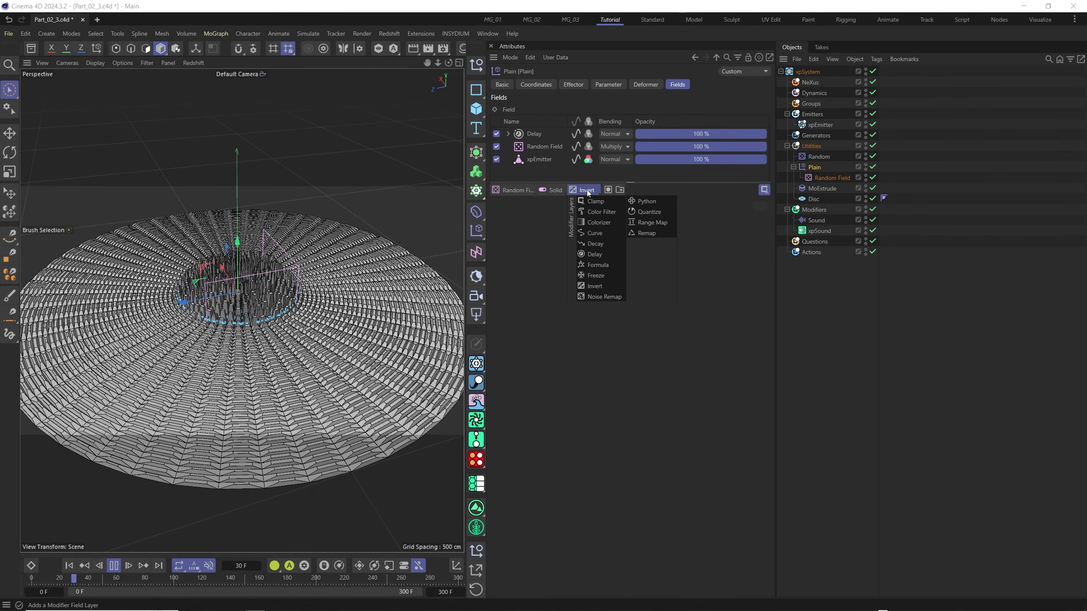
click(601, 290)
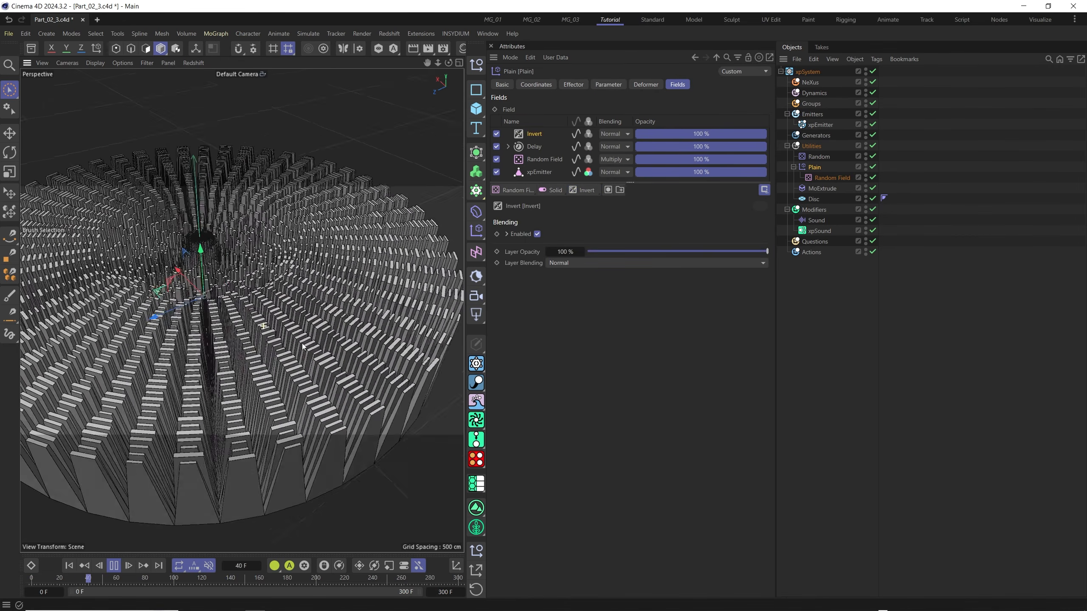
click(69, 565)
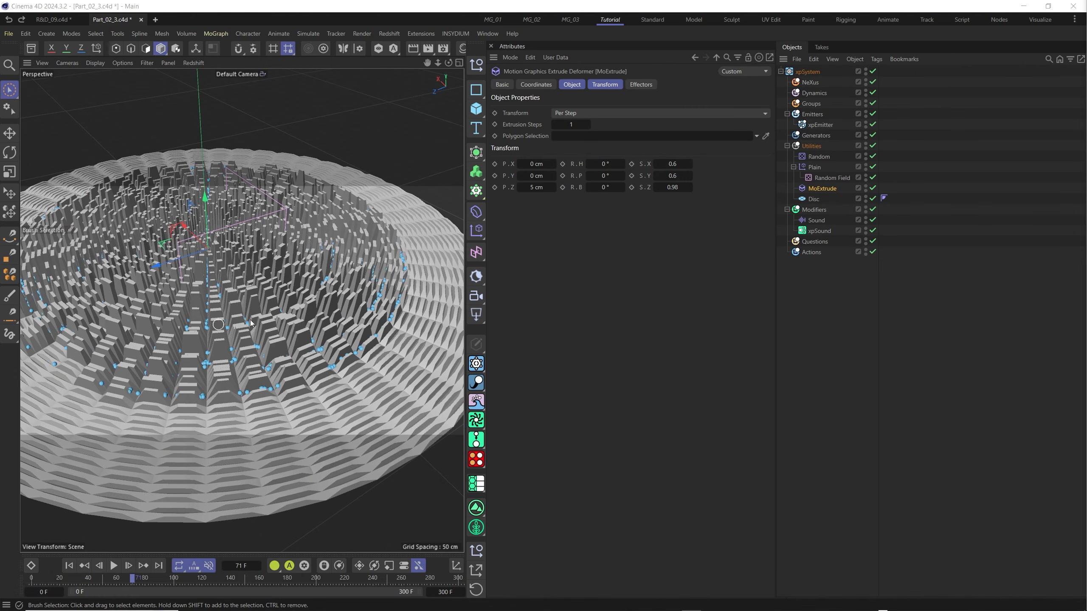
Add a Subdivision Surface under the Plain effector and nest the Disc inside it, with MoExtrude as the Disc's child.
click(478, 156)
click(530, 169)
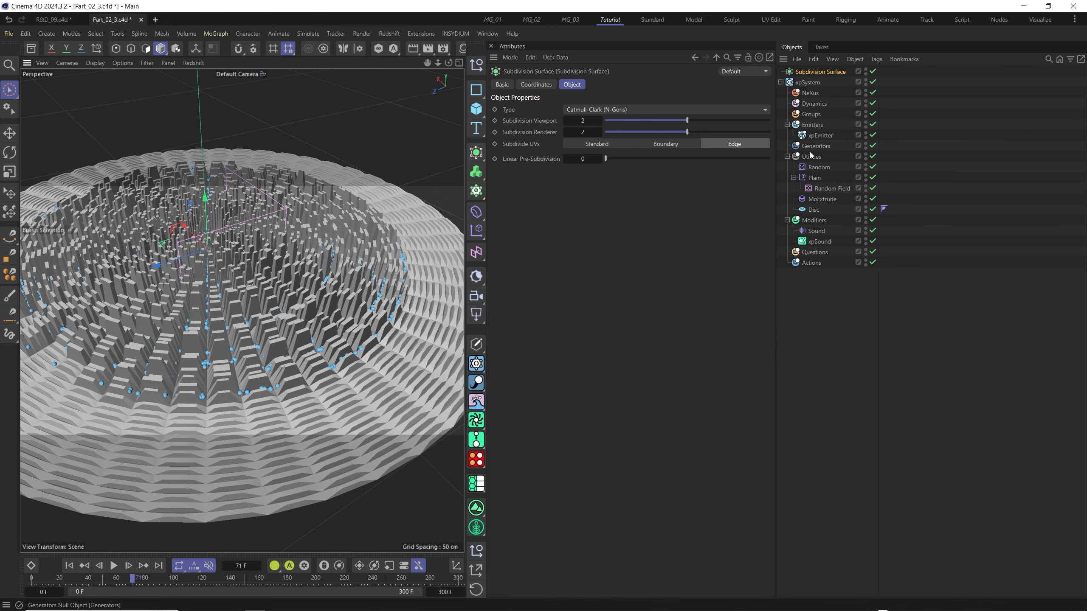
drag(815, 71, 824, 194)
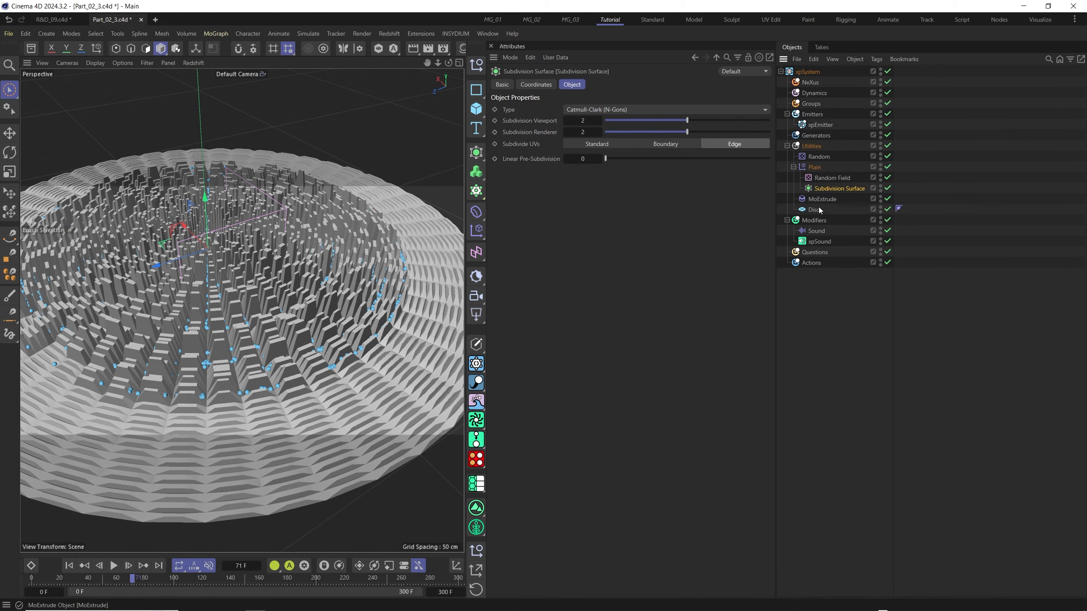
mouse_move(822, 202)
mouse_down()
mouse_move(812, 214)
mouse_move(823, 189)
mouse_up()
mouse_move(258, 318)
alt+mouse_down()
mouse_move(298, 343)
mouse_move(238, 317)
alt+mouse_up()
alt+right_drag(238, 316, 250, 302)
mouse_move(250, 302)
alt+mouse_down()
mouse_move(256, 311)
mouse_move(313, 309)
alt+mouse_up()
alt+right_drag(313, 309, 291, 309)
alt+drag(290, 309, 293, 311)
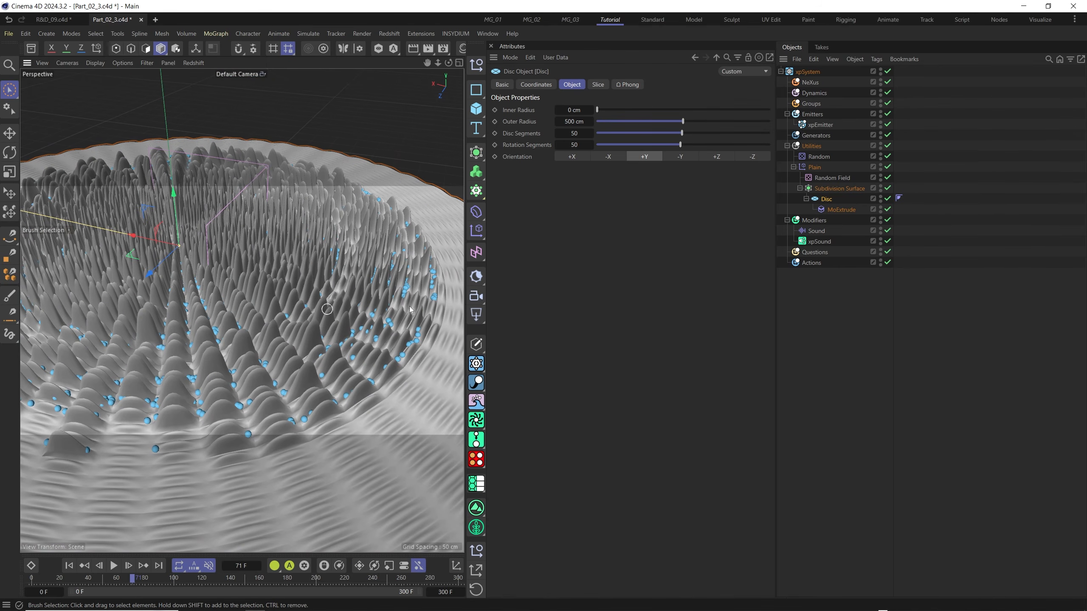
Set the Disc's disc segments and rotation segments to 25 and replay the animation from the start.
double_click(573, 133)
text(25)
key(Tab)
text(25)
key(Return)
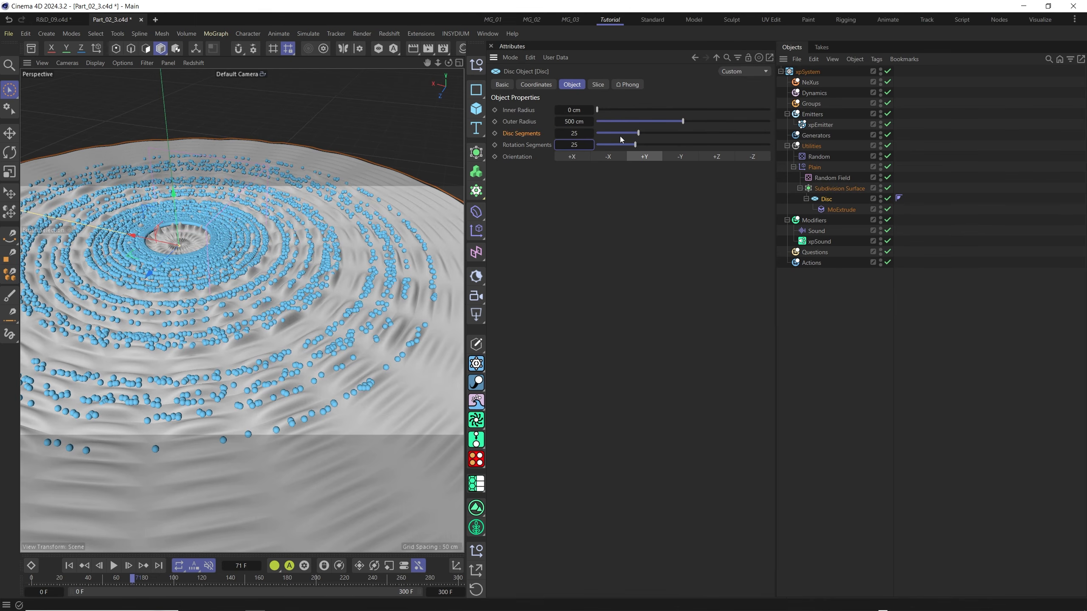
click(69, 565)
click(113, 565)
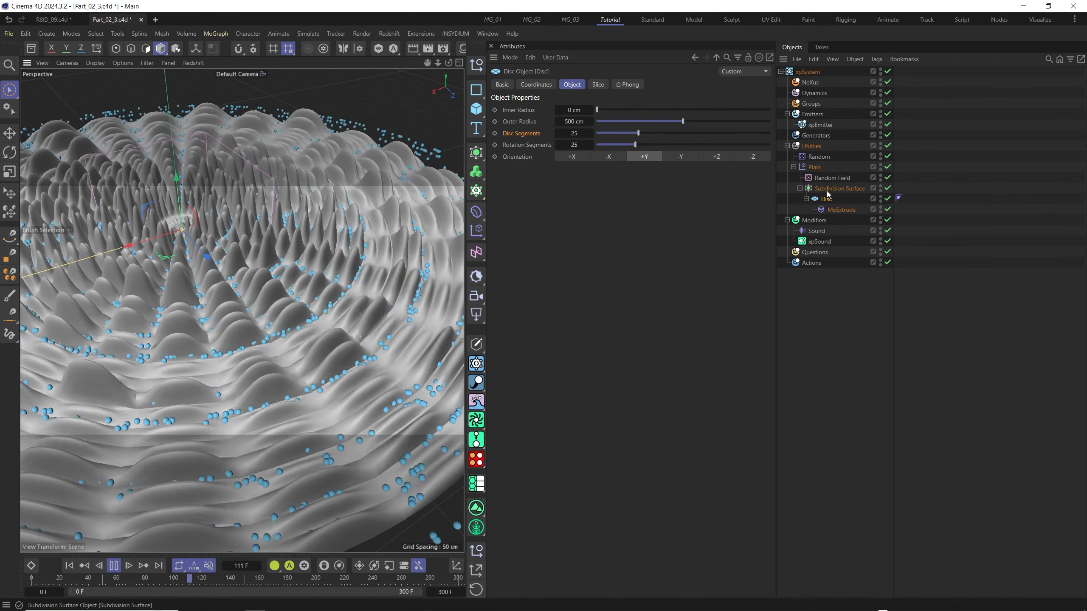
alt+drag(332, 351, 308, 372)
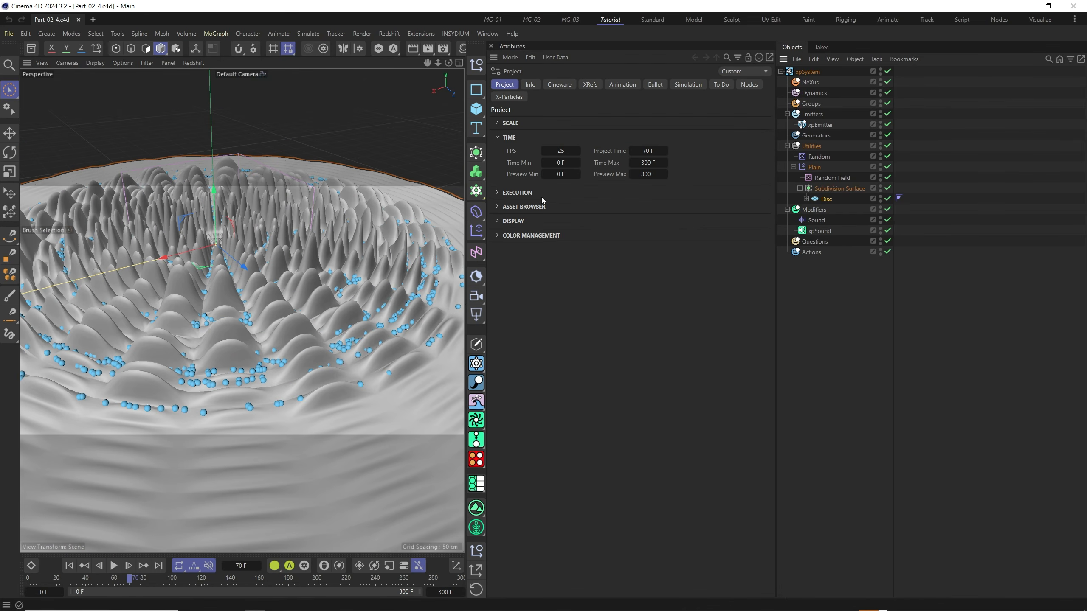
Move the Disc out of the Subdivision Surface and delete the Subdivision Surface.
click(476, 171)
drag(820, 199, 833, 184)
click(832, 199)
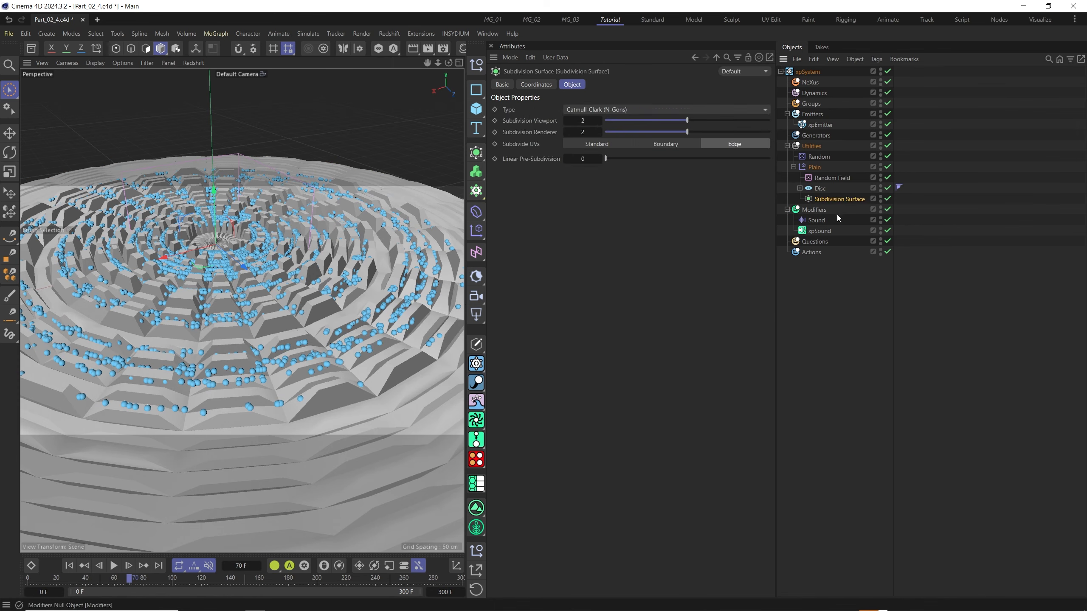
key(Delete)
Add a Volume Builder and a Volume Mesher under the Plain effector, nesting the Disc in the builder and the builder in the mesher.
click(480, 174)
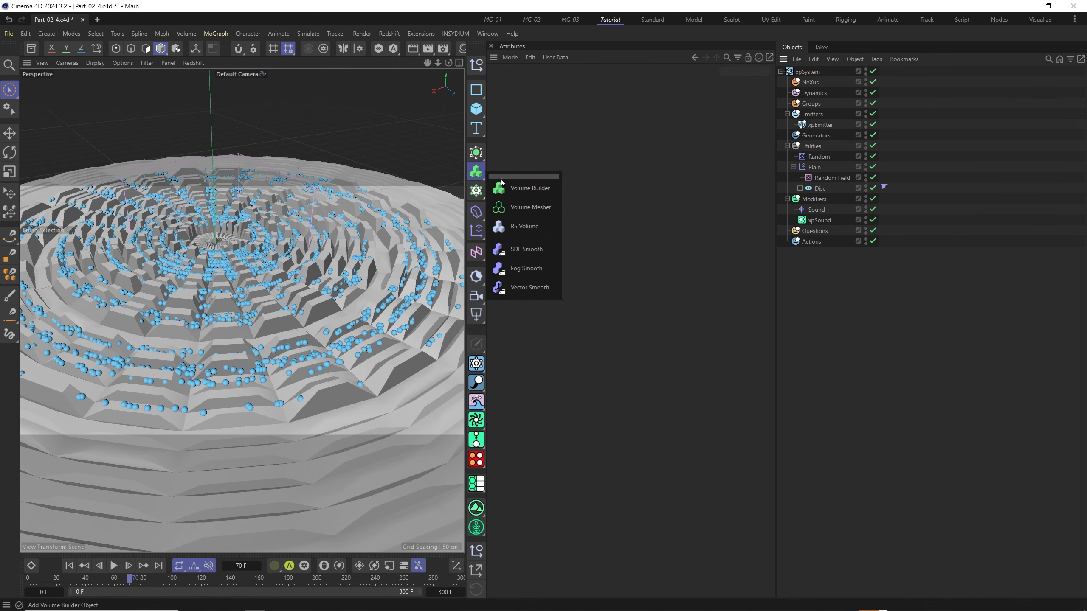
click(479, 176)
click(526, 207)
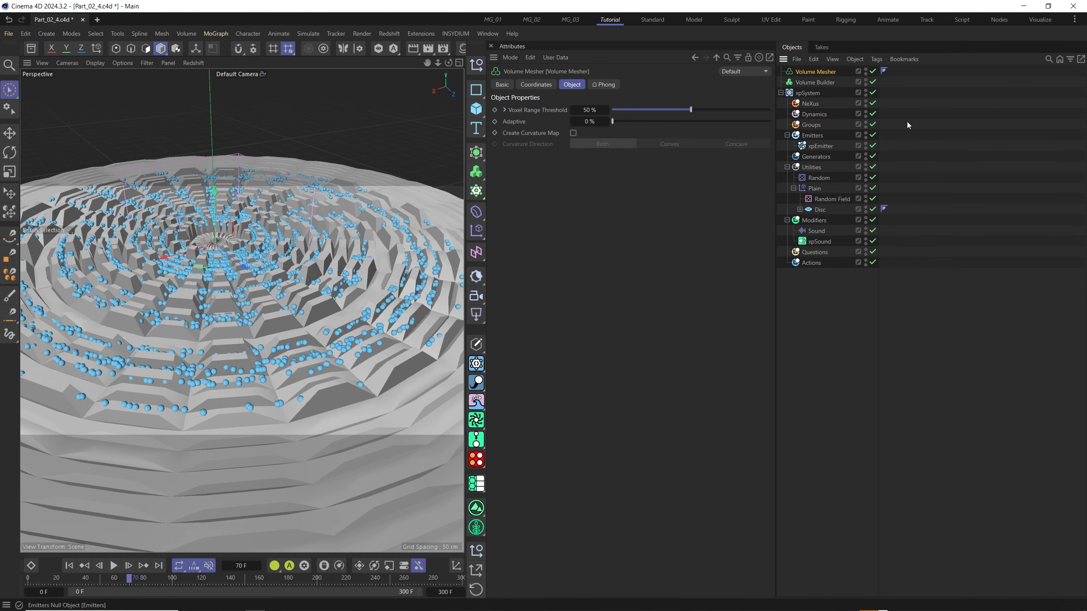
drag(823, 81, 824, 189)
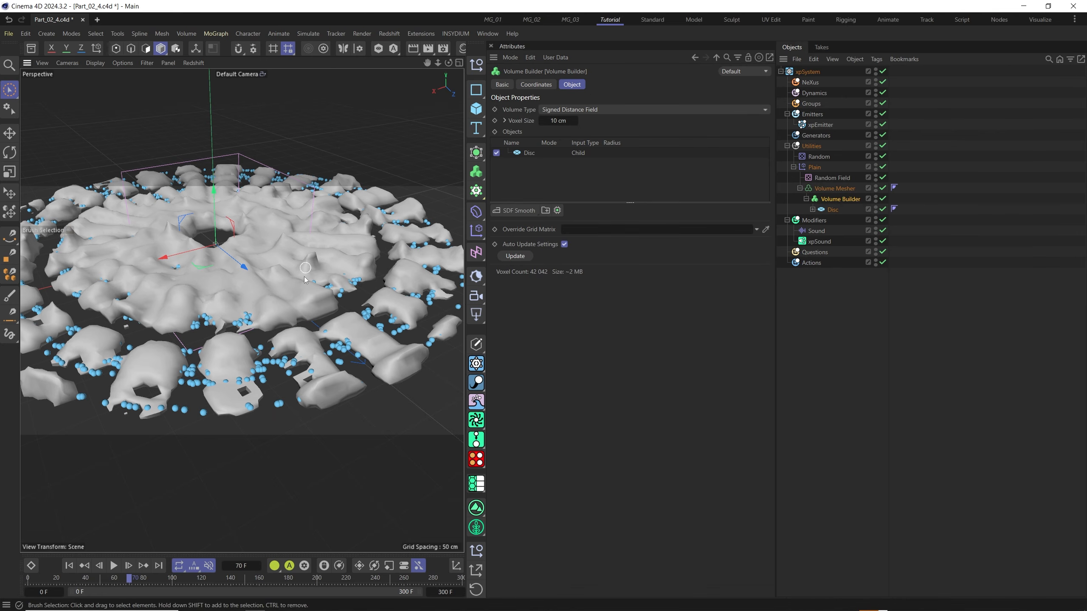
scroll(302, 280, down, 5)
scroll(301, 274, up, 3)
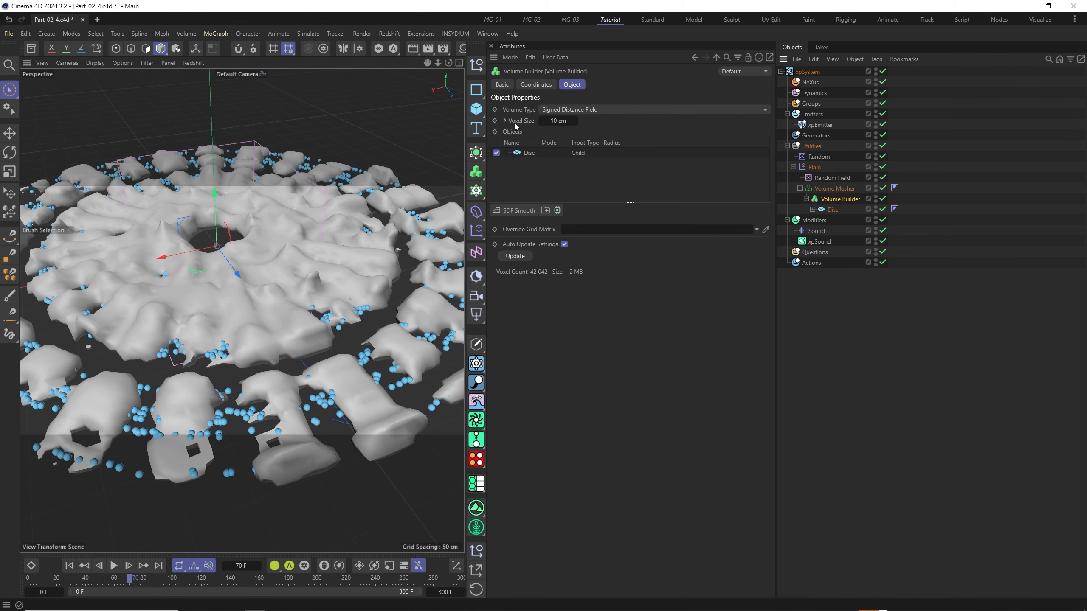
Set the Volume Builder's voxel size to 2 cm and the Volume Mesher's voxel range threshold to 70%.
click(551, 121)
text(2)
key(Return)
click(845, 190)
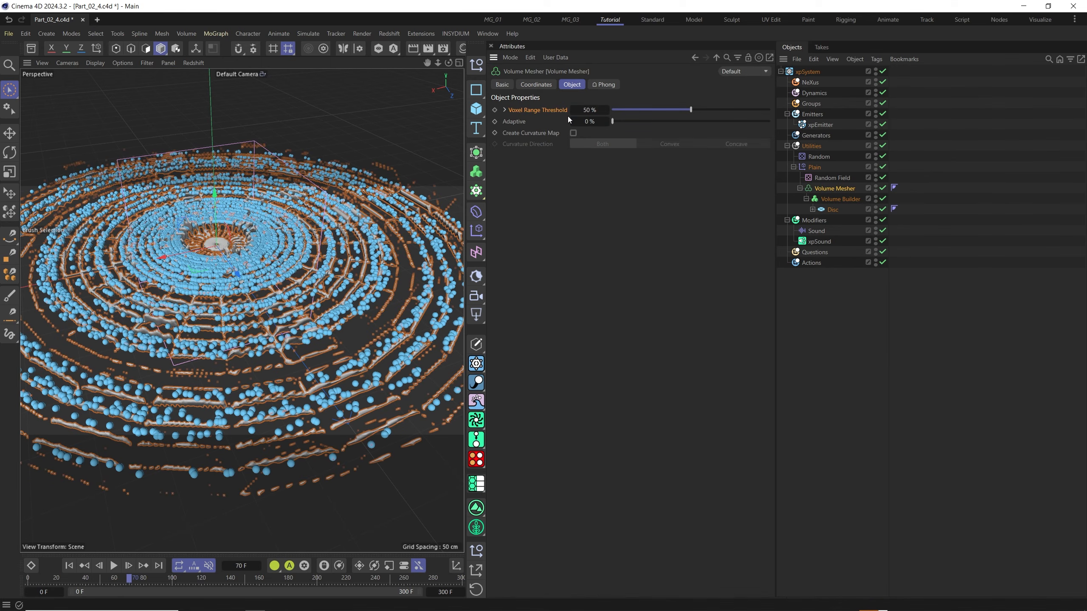
text(70)
key(Return)
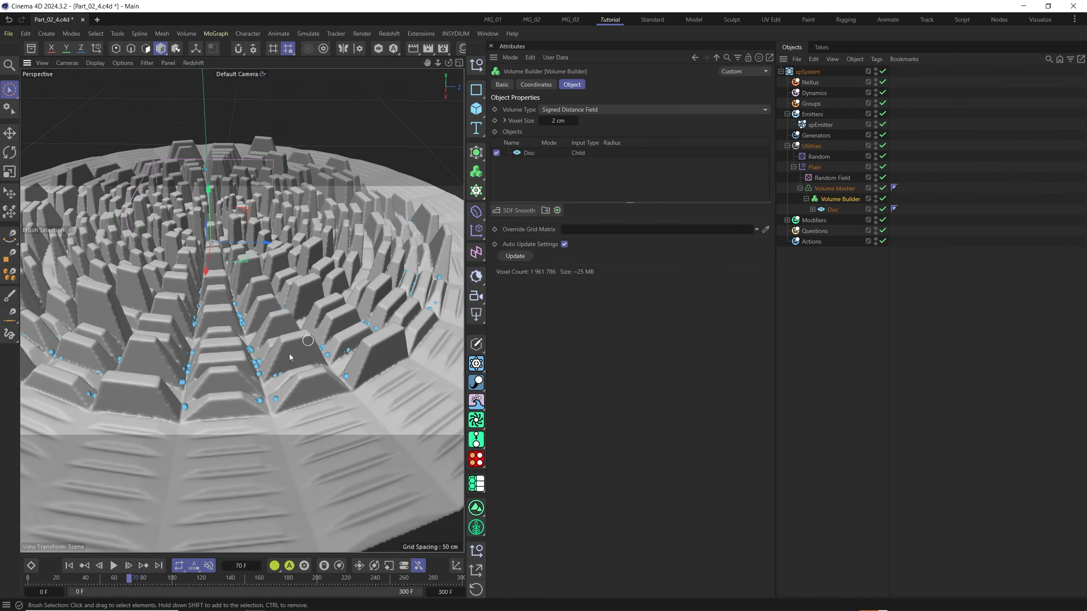
Add a new Random Field and link it above the Disc in the Volume Builder's objects with mode Subtract.
alt+drag(298, 318, 313, 337)
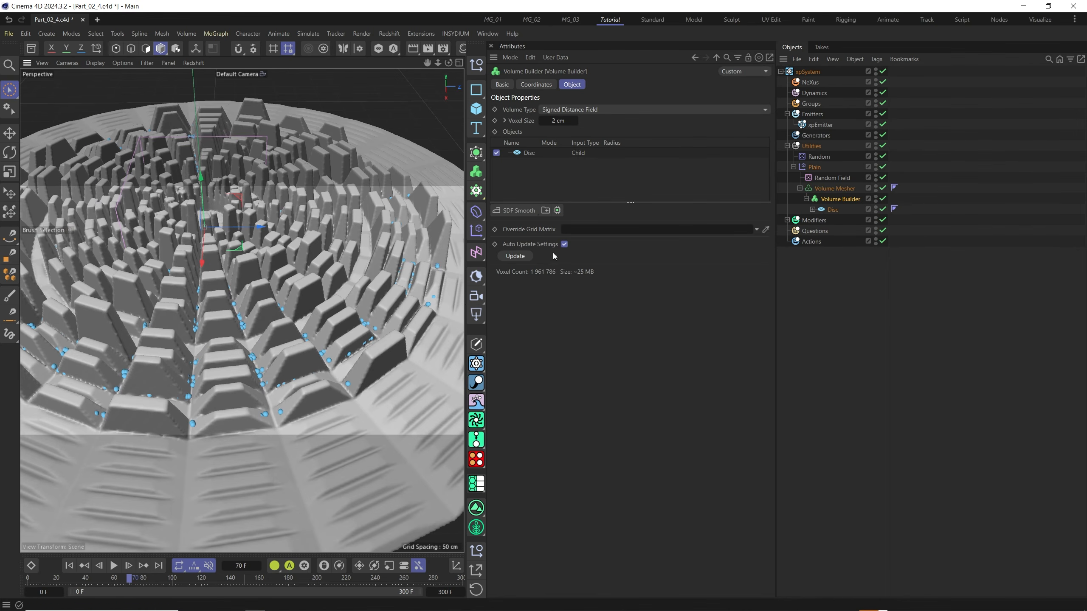
click(476, 253)
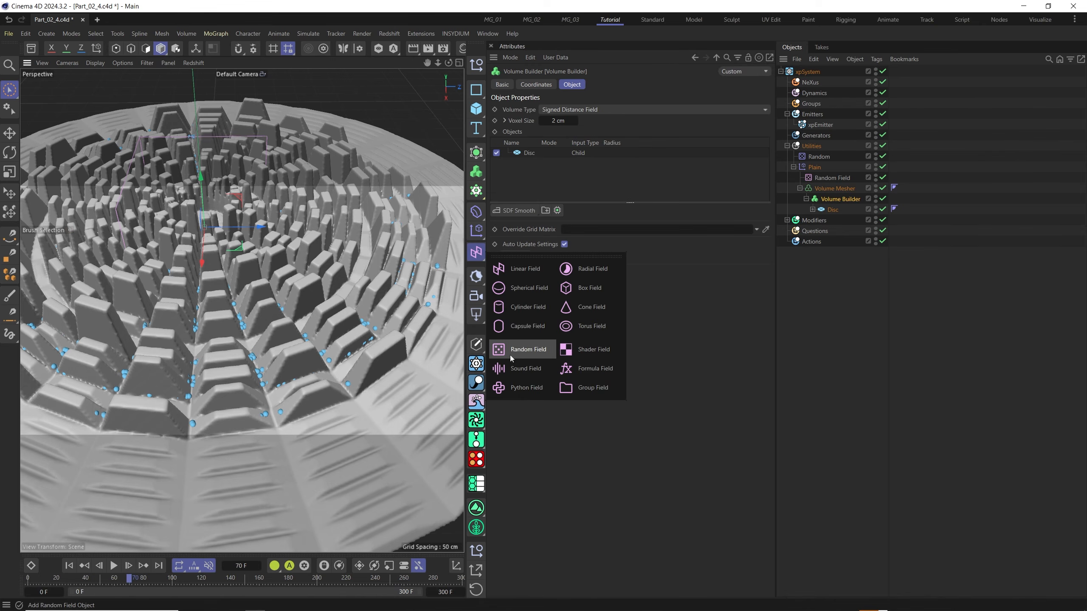
click(525, 350)
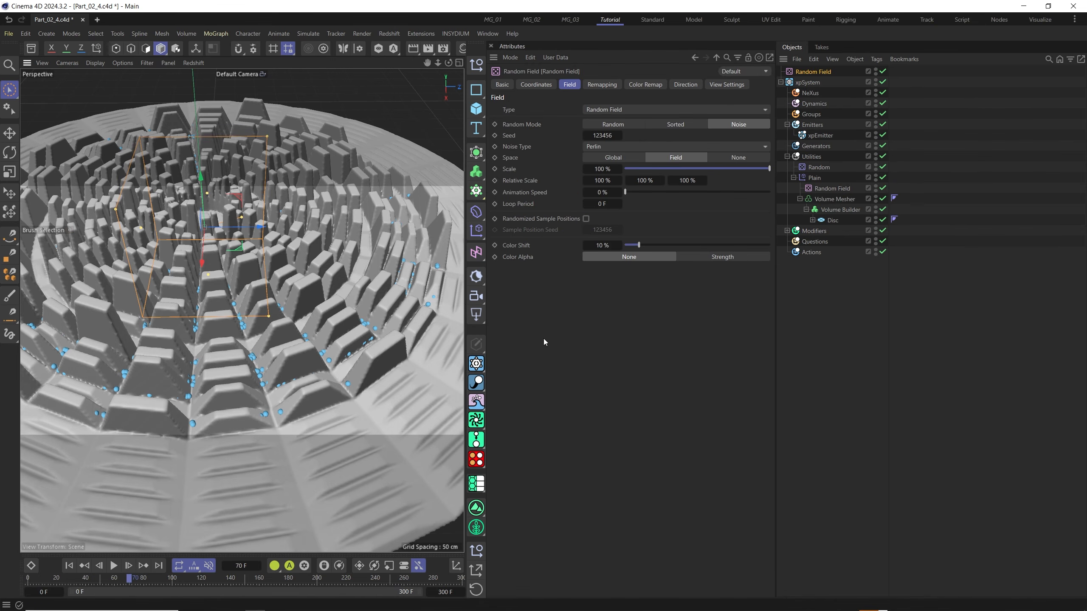
click(833, 212)
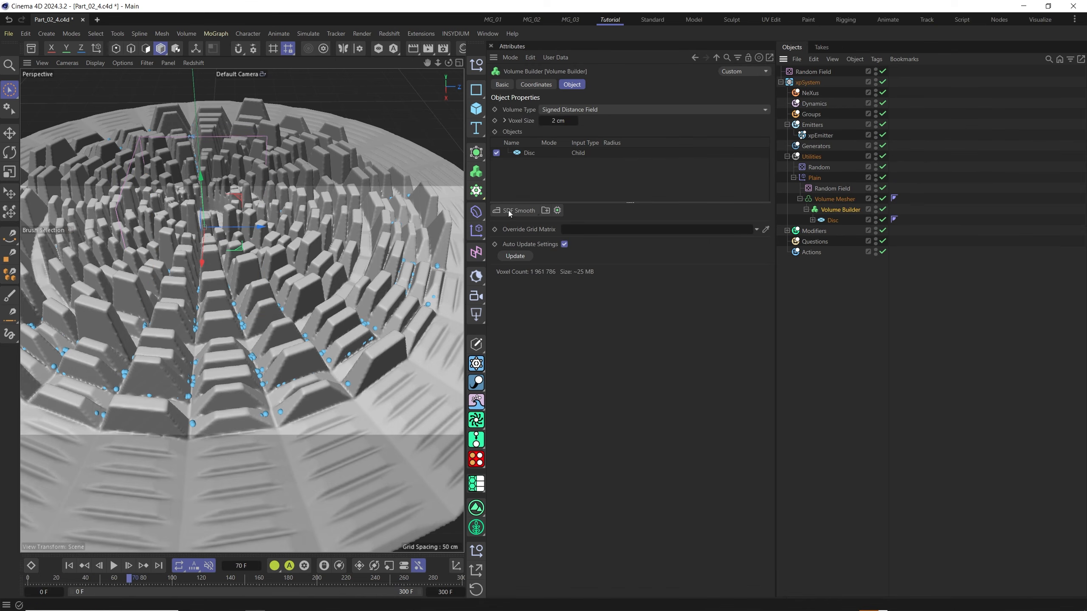
drag(813, 71, 539, 153)
click(582, 153)
click(582, 165)
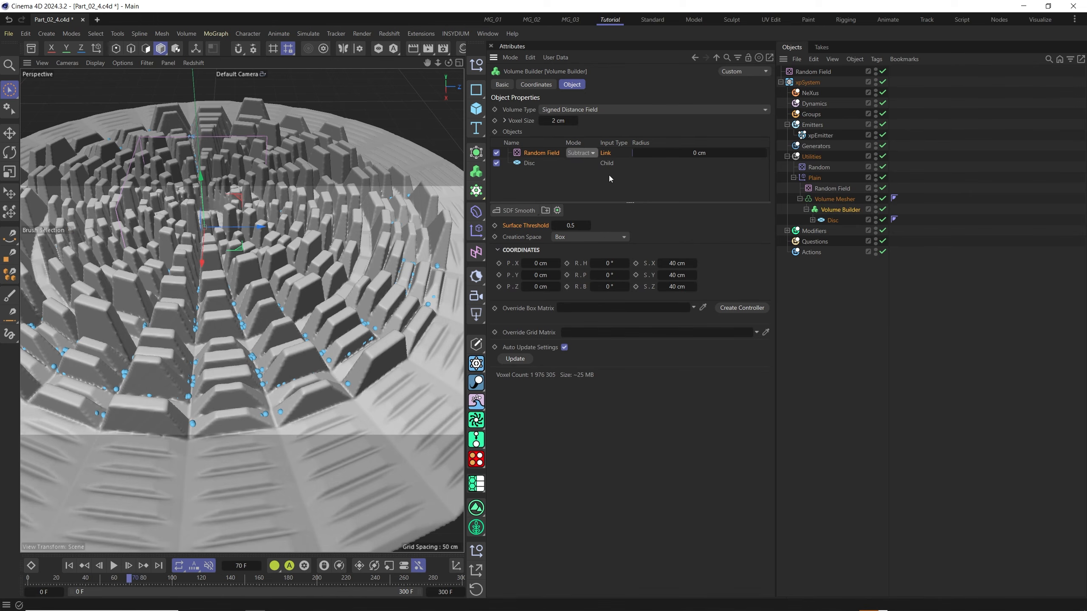
Set the Random Field's creation space to Objects Below and adjust its surface threshold and the Volume Mesher's voxel range threshold.
click(573, 238)
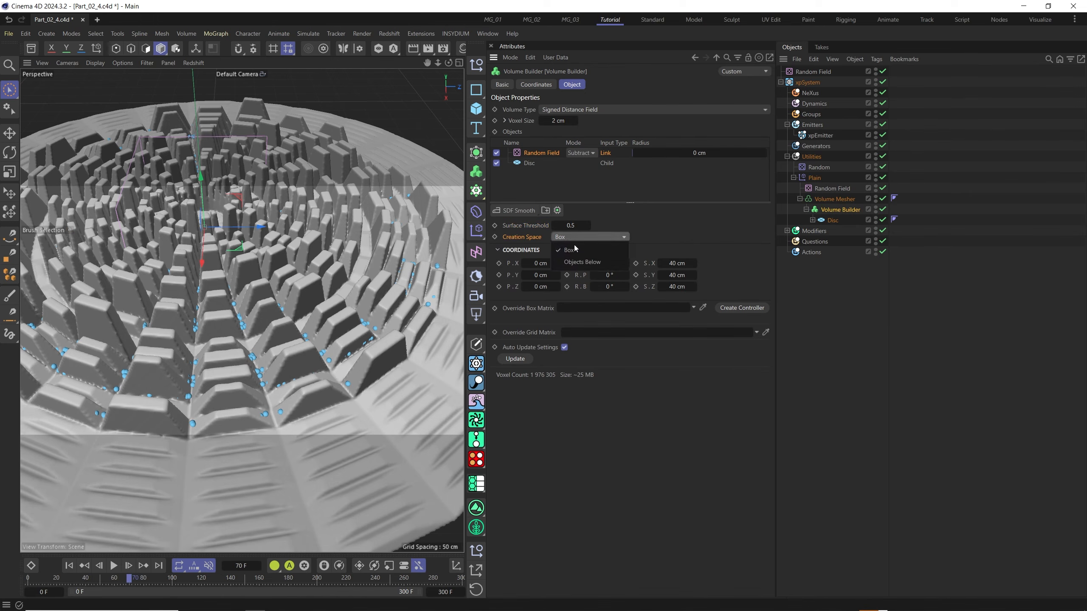
click(579, 262)
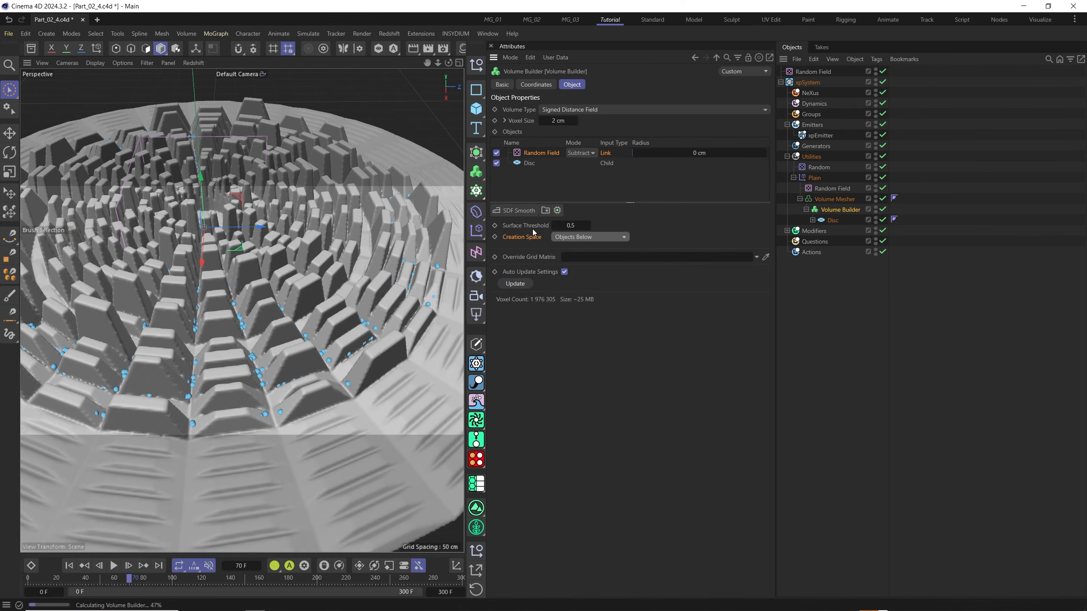
click(571, 225)
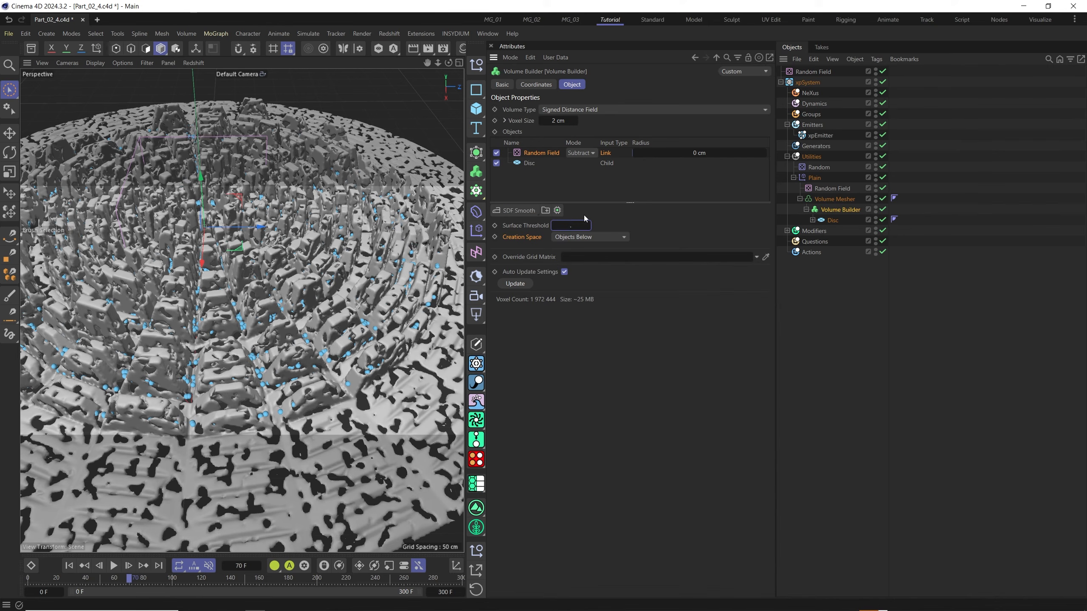
click(834, 198)
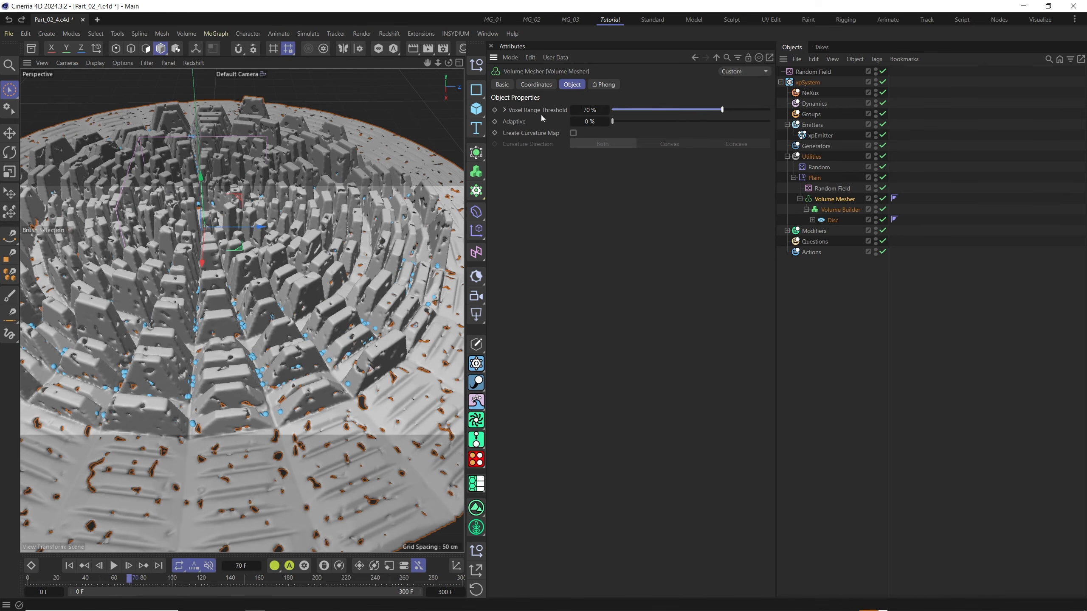
mouse_move(726, 109)
mouse_down()
mouse_move(742, 108)
mouse_move(702, 112)
mouse_move(735, 110)
mouse_up()
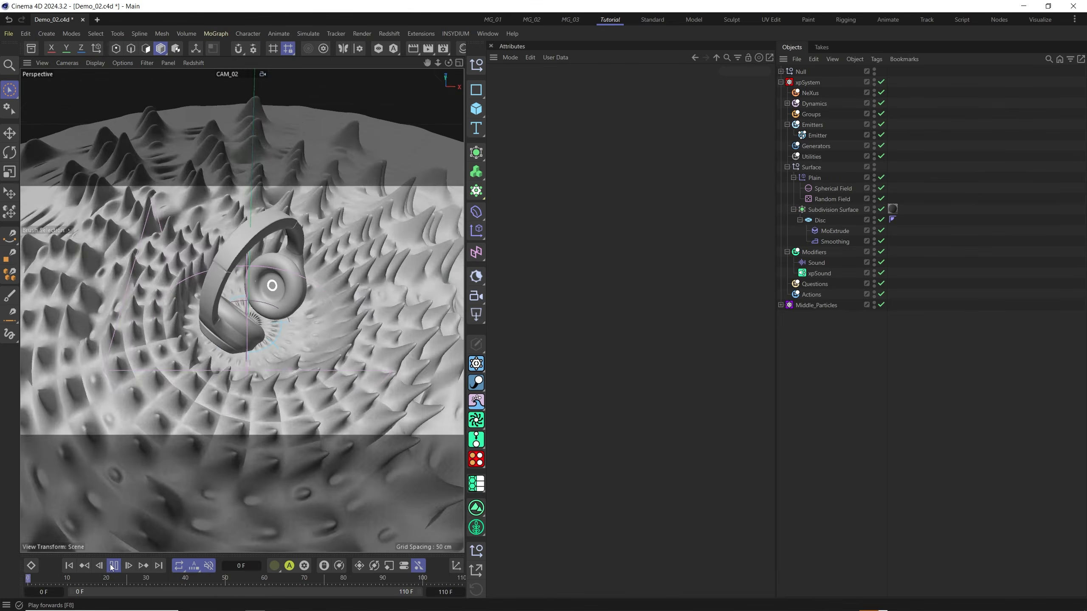
Play the Demo_02 scene and examine the Emitter's shape, radius and emission settings.
key(F8)
click(818, 136)
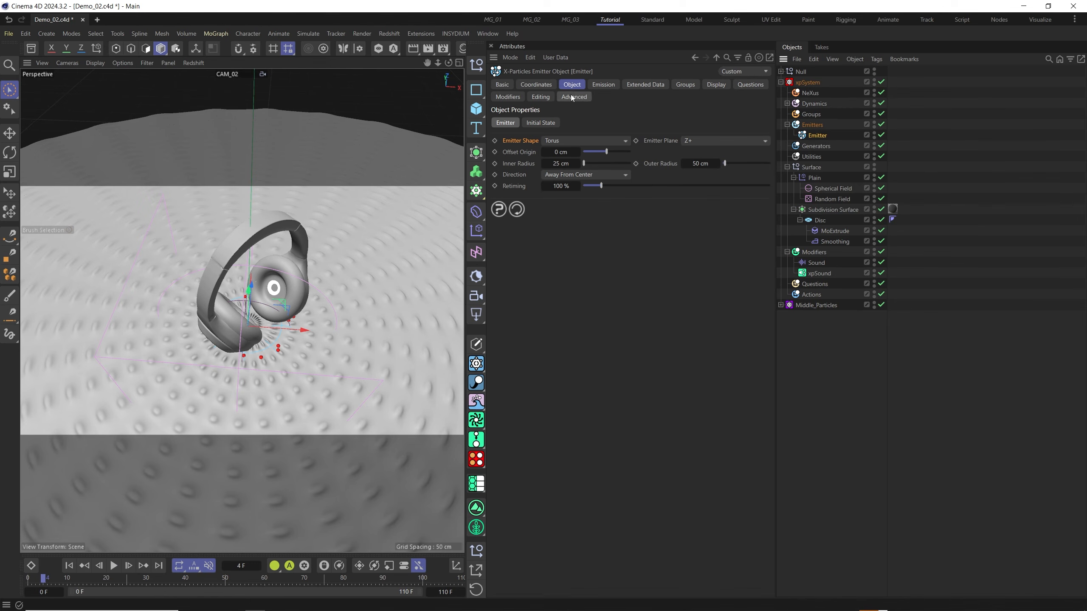
click(566, 141)
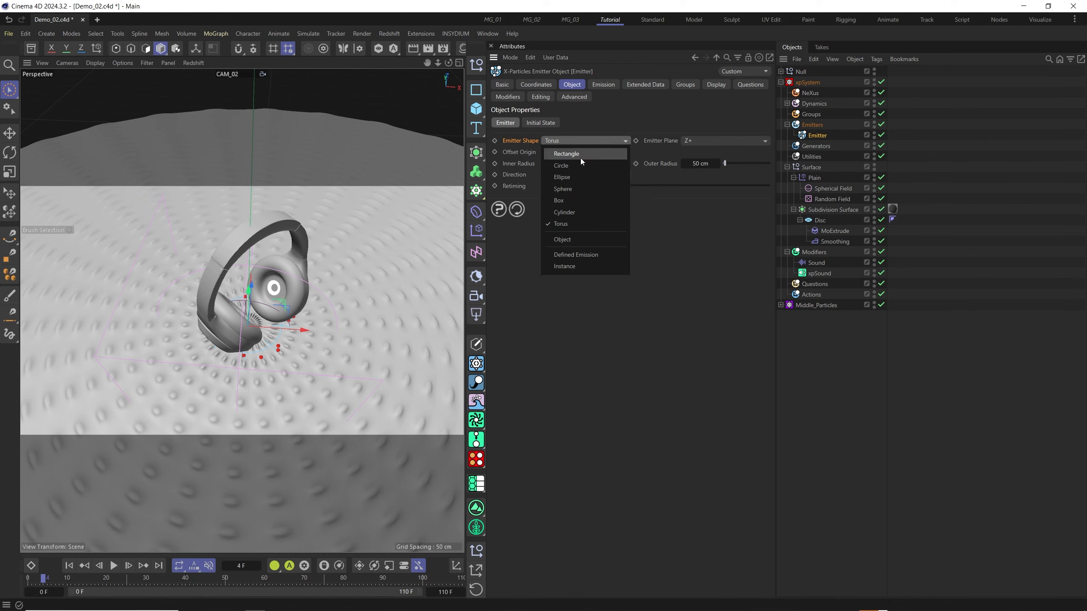
click(515, 166)
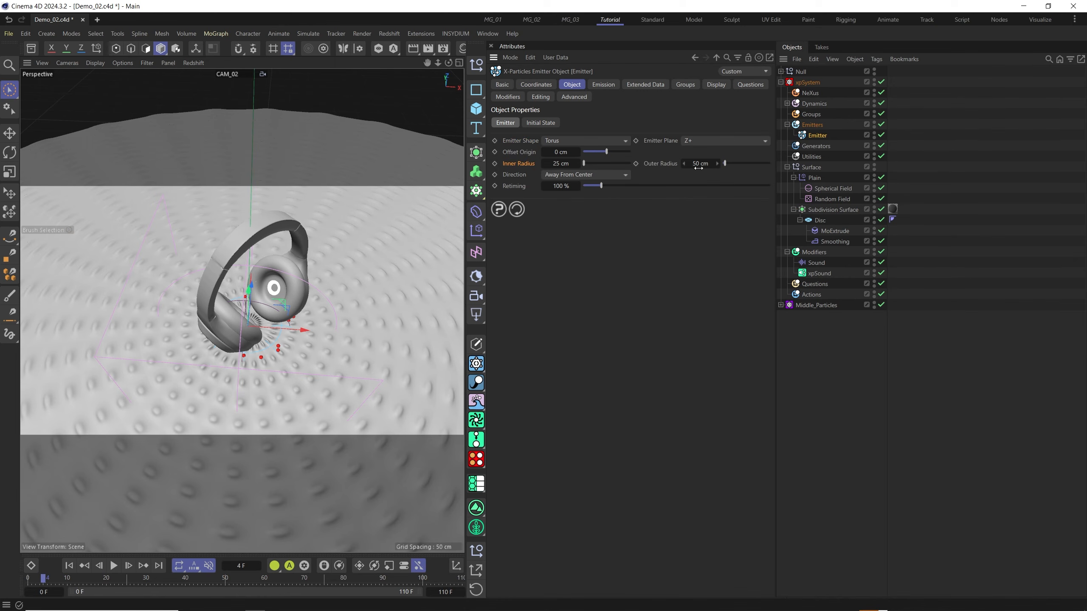
click(604, 85)
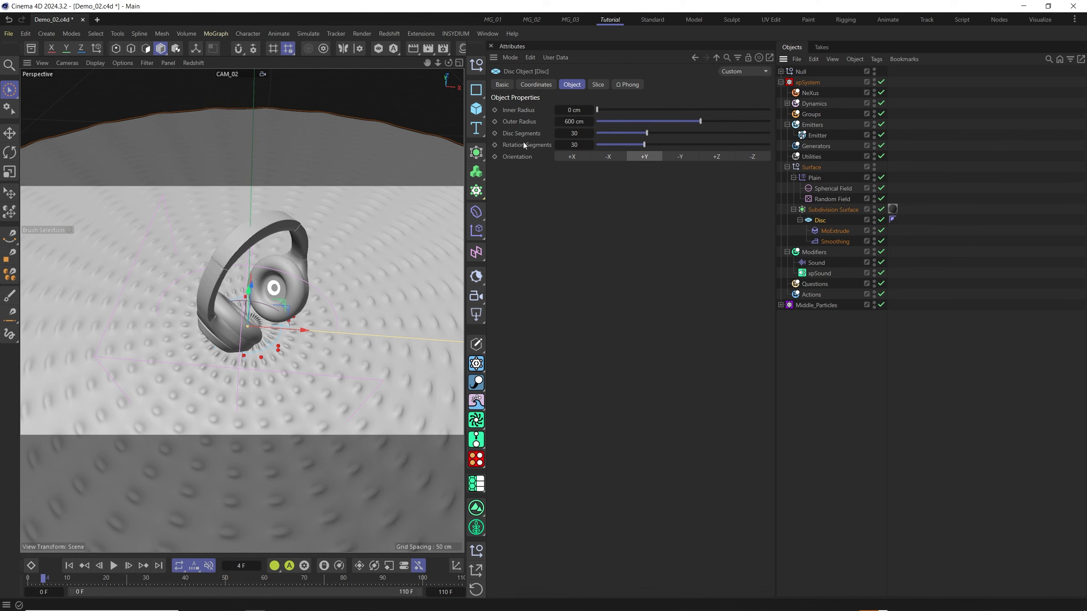
Examine the settings of the Subdivision Surface, MoExtrude's transform options and the Smoothing deformer in the Demo_02 scene.
click(830, 210)
click(833, 232)
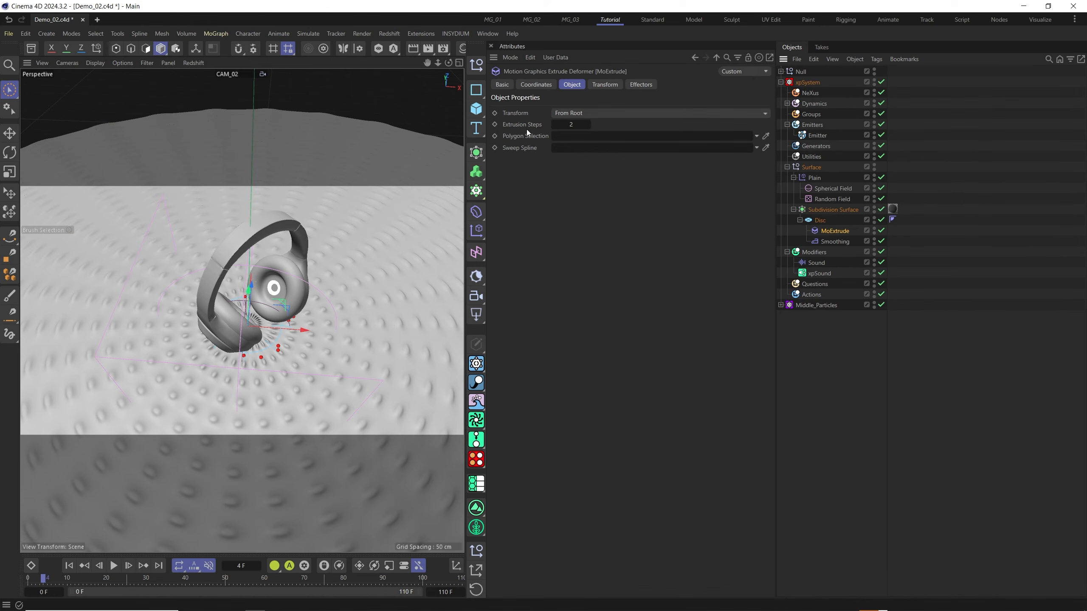
click(581, 112)
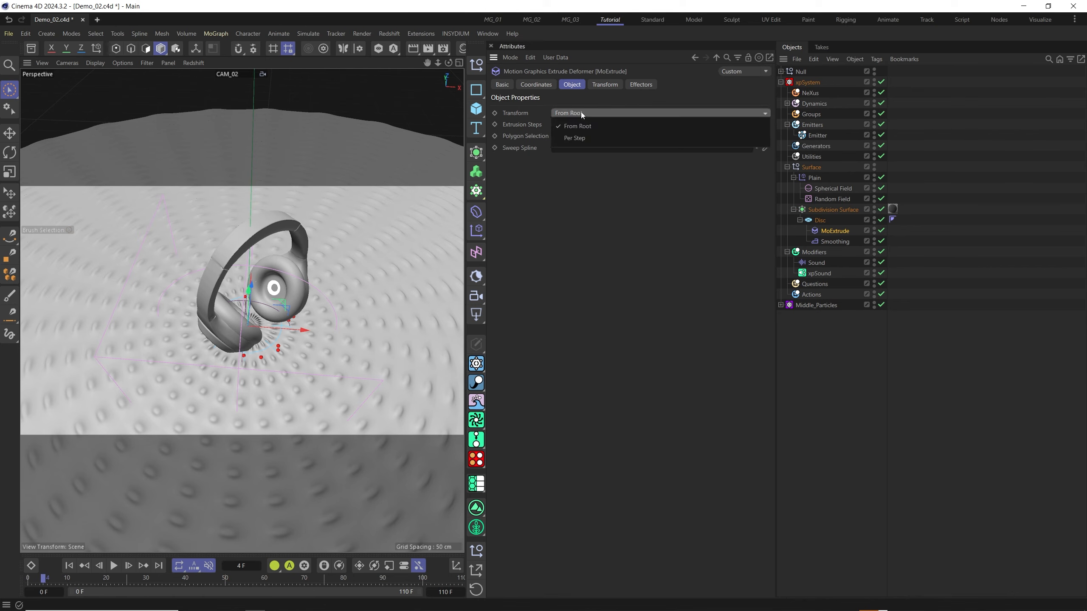
key(Escape)
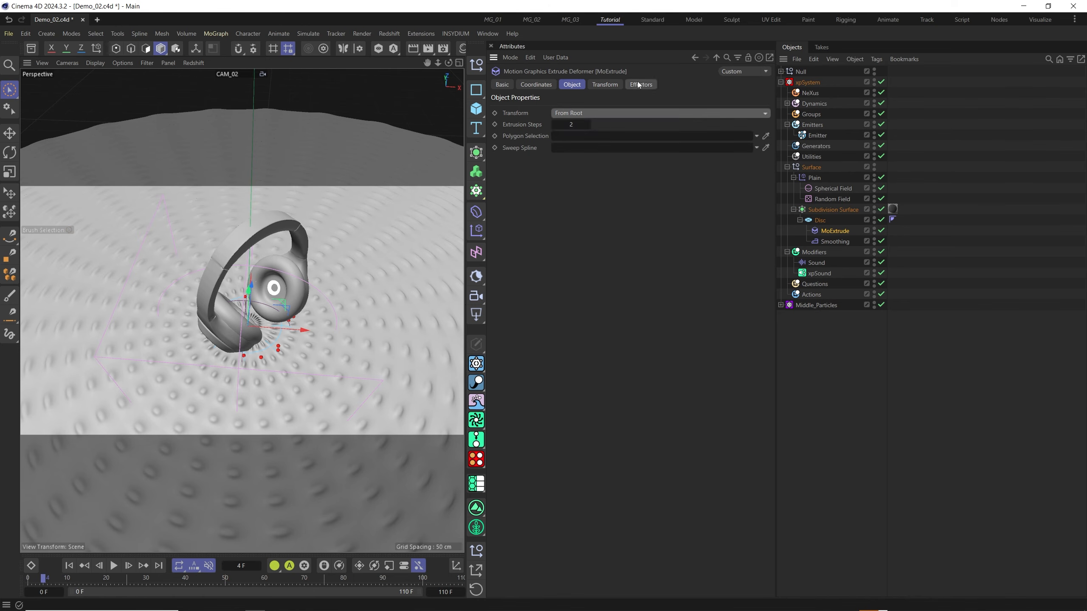
click(605, 85)
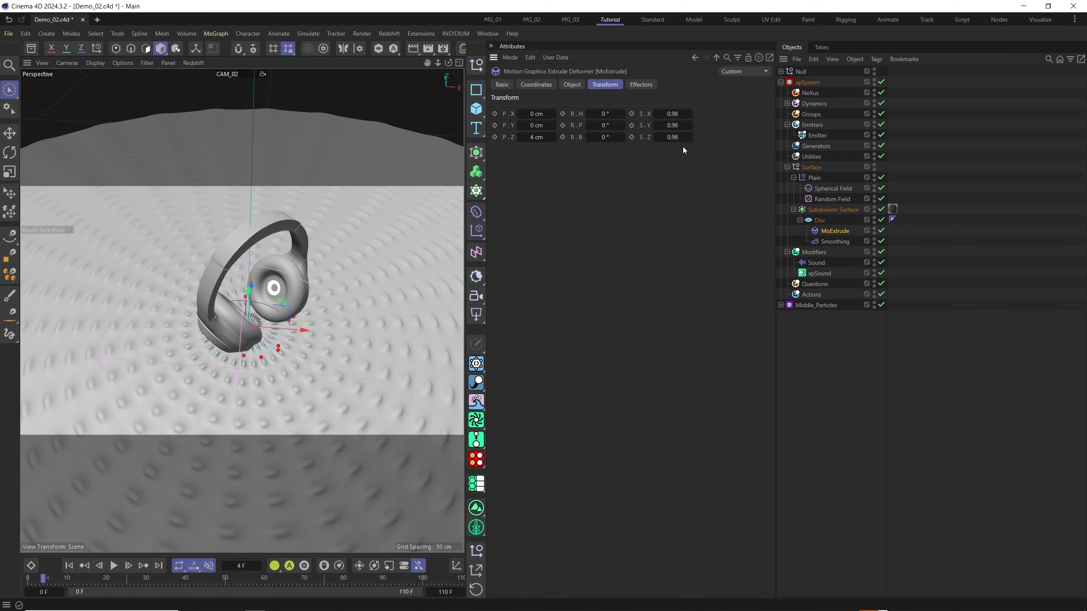
click(824, 244)
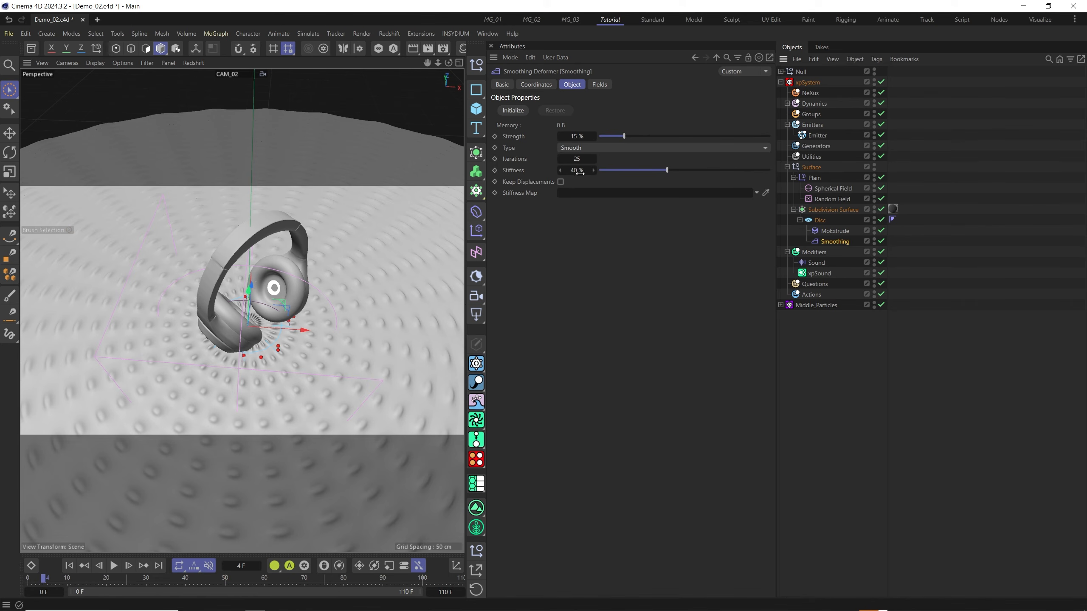
Examine the Plain effector's position and scale parameters while playing the animation, and check the xpSound modifier.
click(814, 180)
click(609, 84)
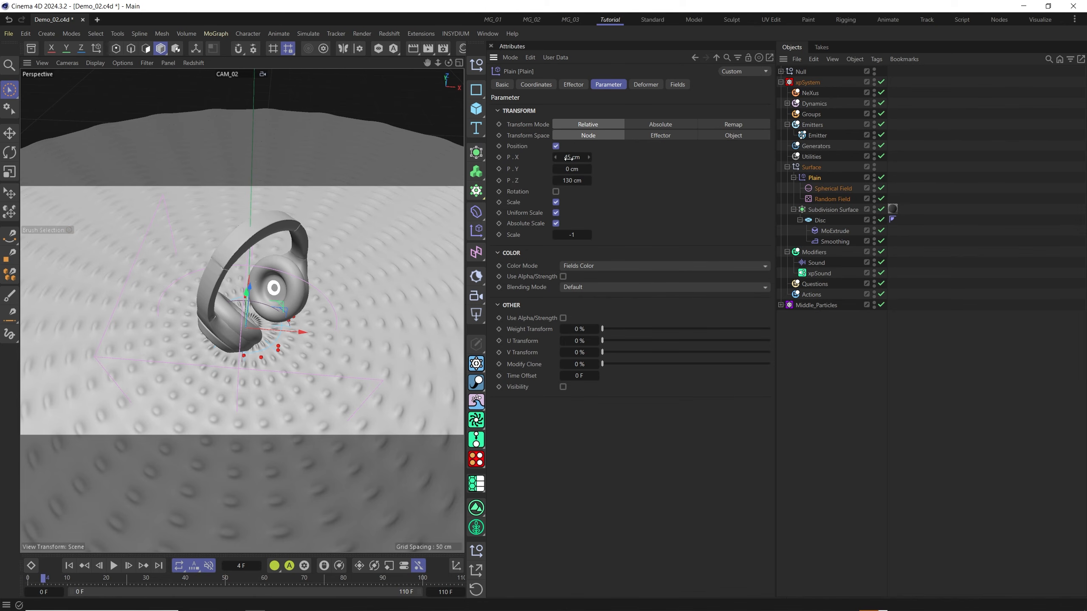
click(113, 566)
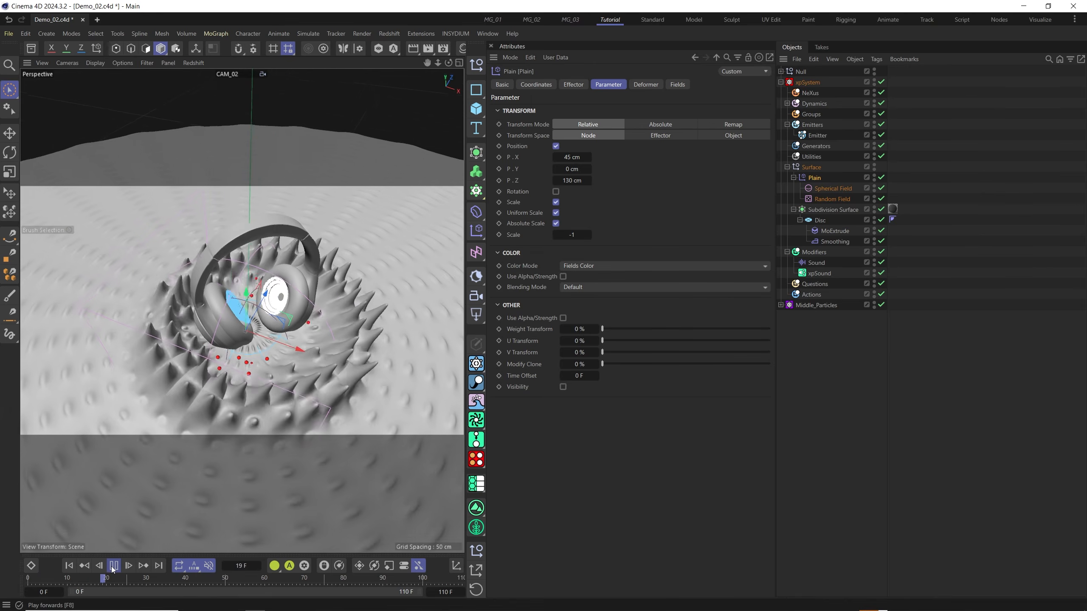
click(113, 567)
drag(575, 157, 598, 168)
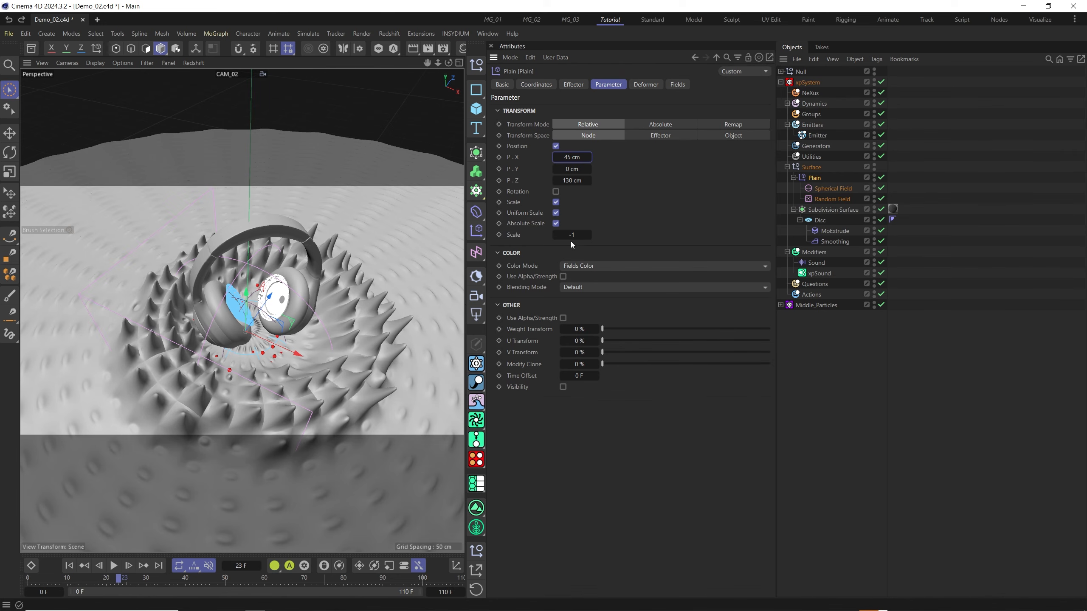
click(820, 276)
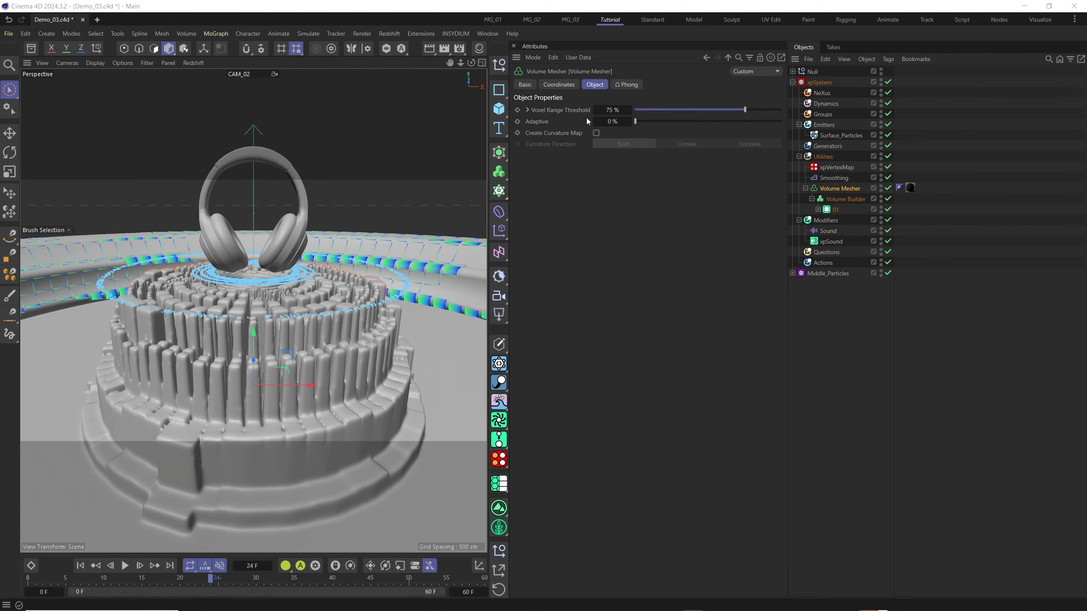
Examine the Volume Builder and Smoothing deformer settings in the Demo_03 scene.
click(839, 200)
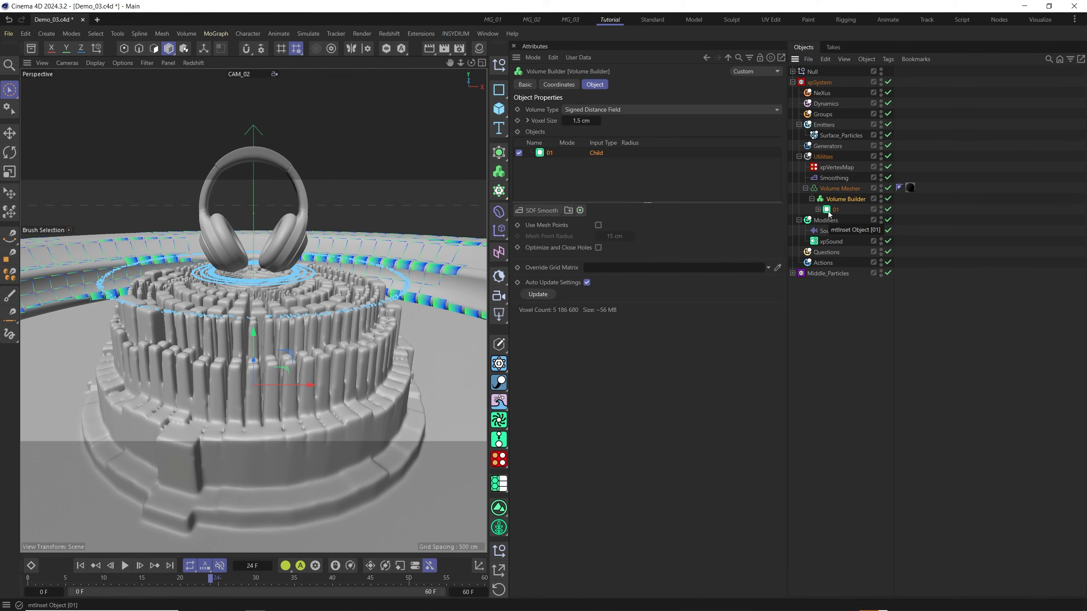
click(828, 179)
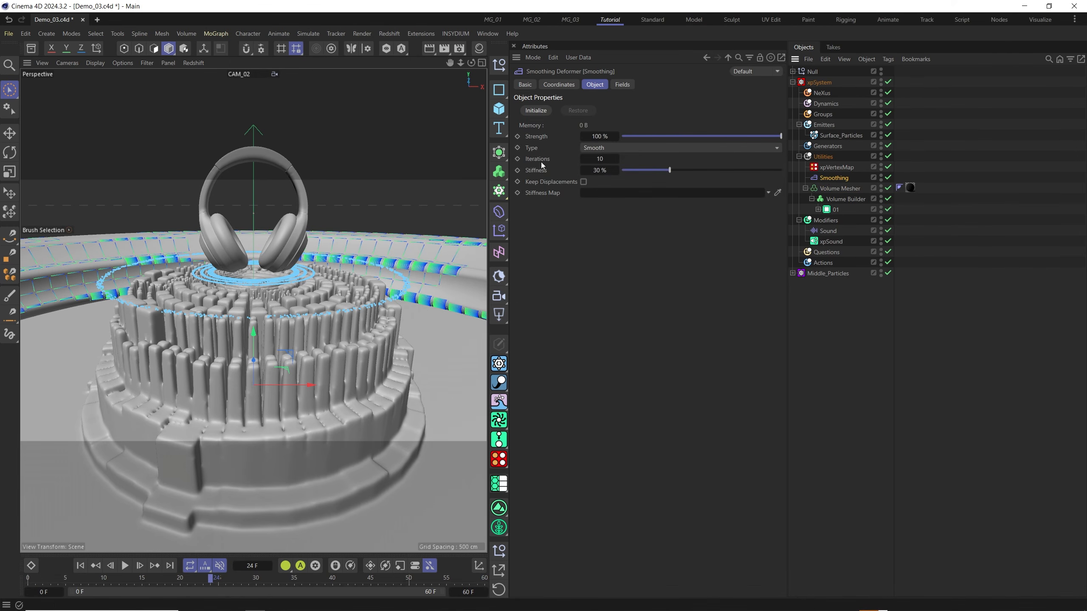